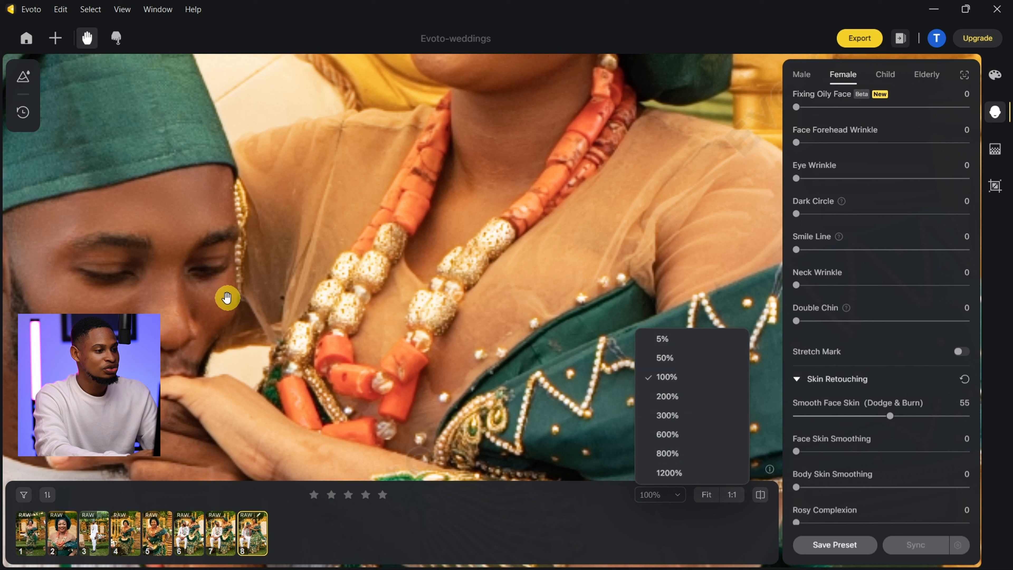
Step: Compare the bride's skin in photo 8 before and after retouching, at 100% and 50% zoom
{"action": "left_click", "coordinate": [756, 495]}
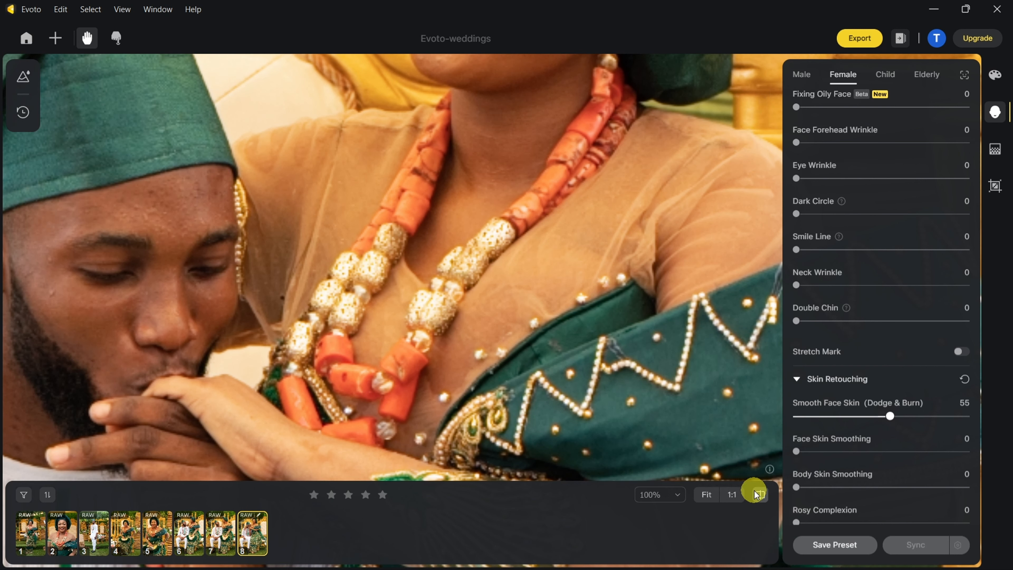
{"action": "left_click_drag", "start_coordinate": [547, 145], "coordinate": [547, 384]}
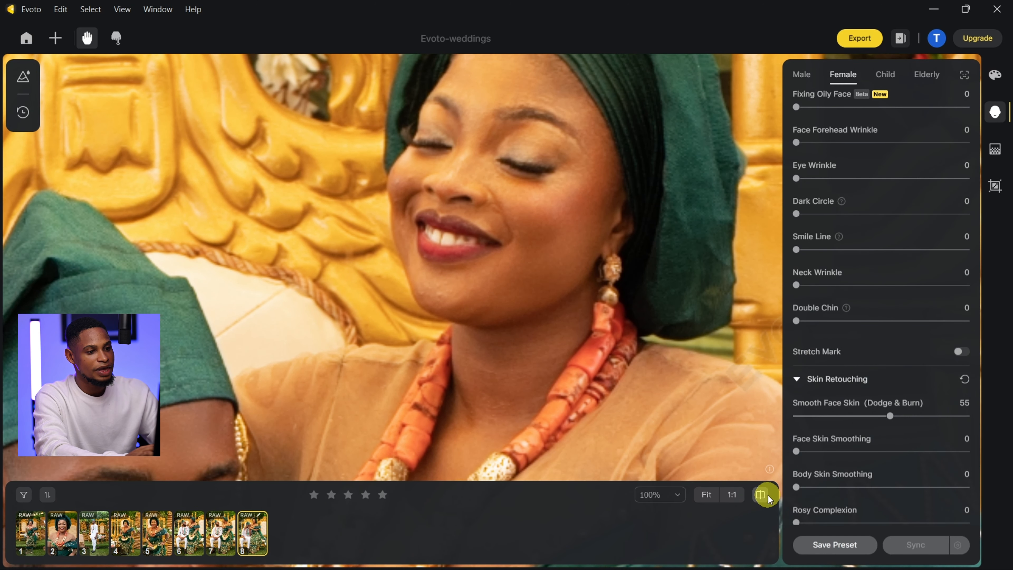
{"action": "mouse_move", "coordinate": [549, 301]}
{"action": "left_mouse_down"}
{"action": "mouse_move", "coordinate": [525, 303]}
{"action": "mouse_move", "coordinate": [556, 292]}
{"action": "left_mouse_up"}
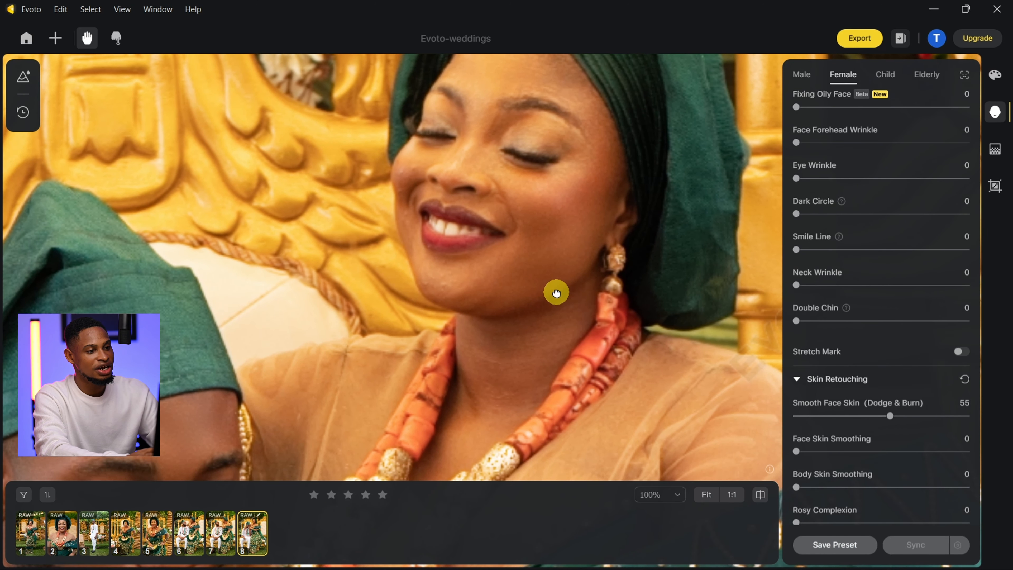
{"action": "left_click", "coordinate": [676, 495]}
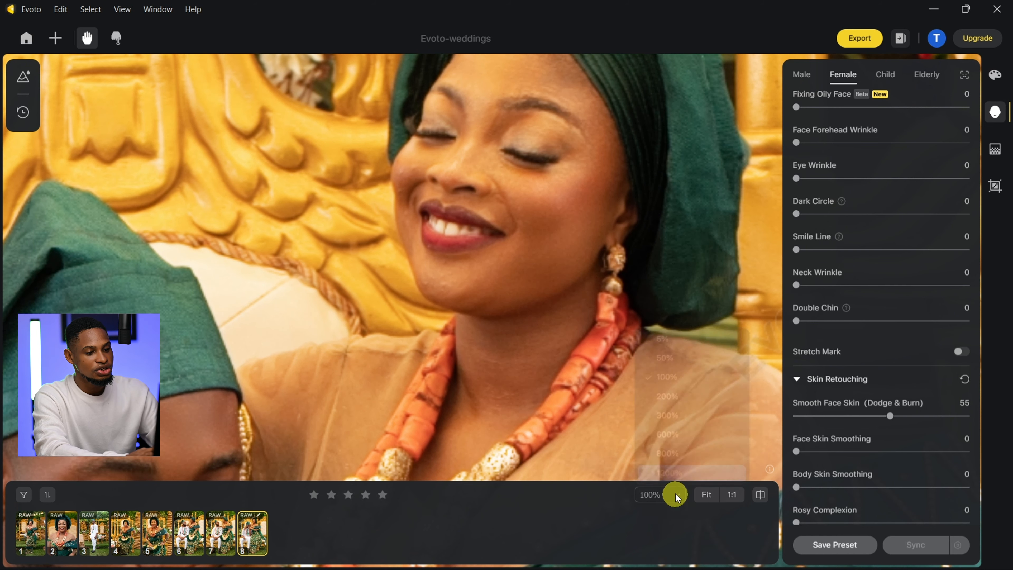
{"action": "left_click", "coordinate": [674, 359]}
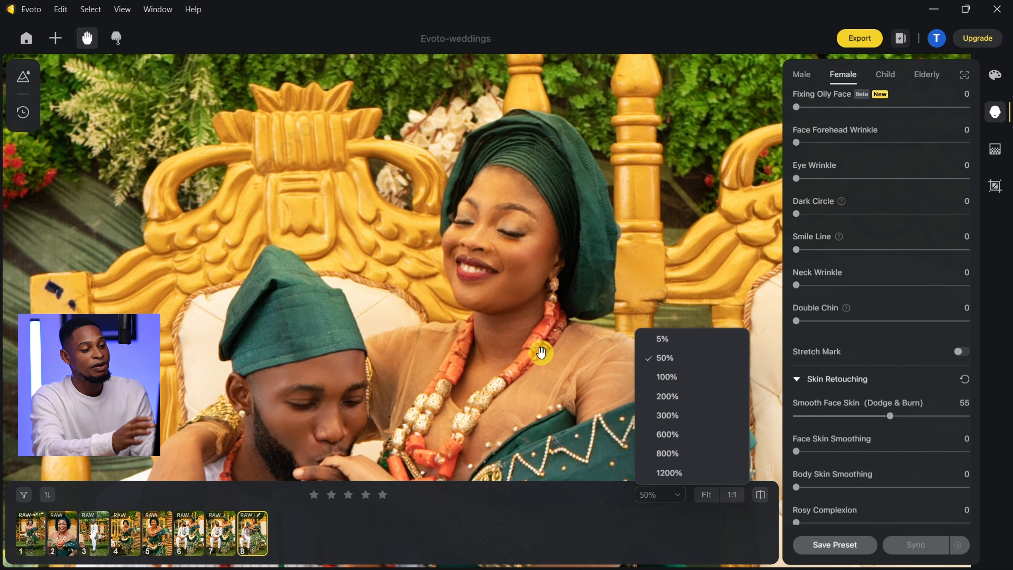
{"action": "left_click", "coordinate": [572, 533]}
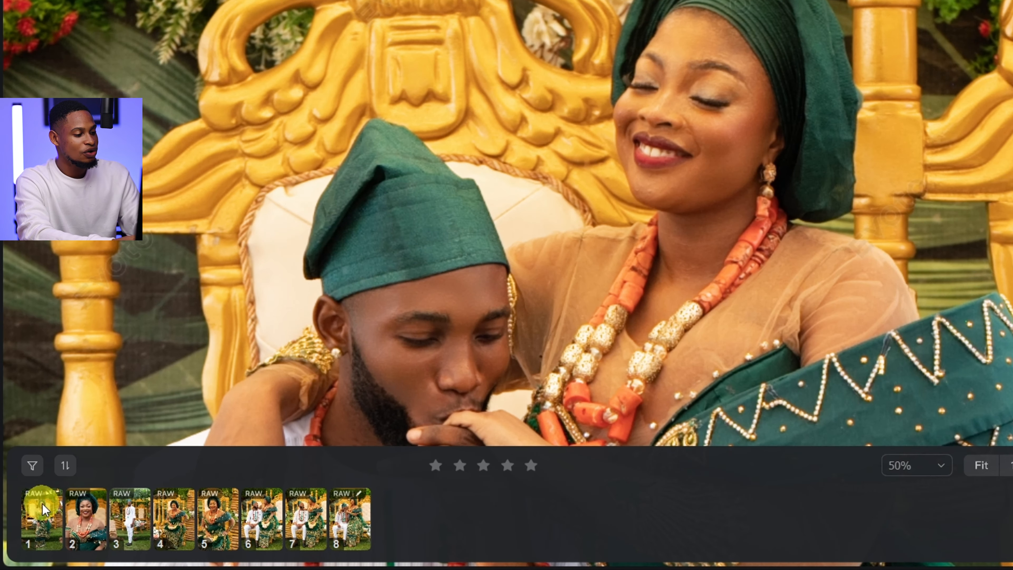
Step: Select the whole filmstrip, clear the selection, and select only photos 1 to 5
{"action": "key", "text": "ctrl+a"}
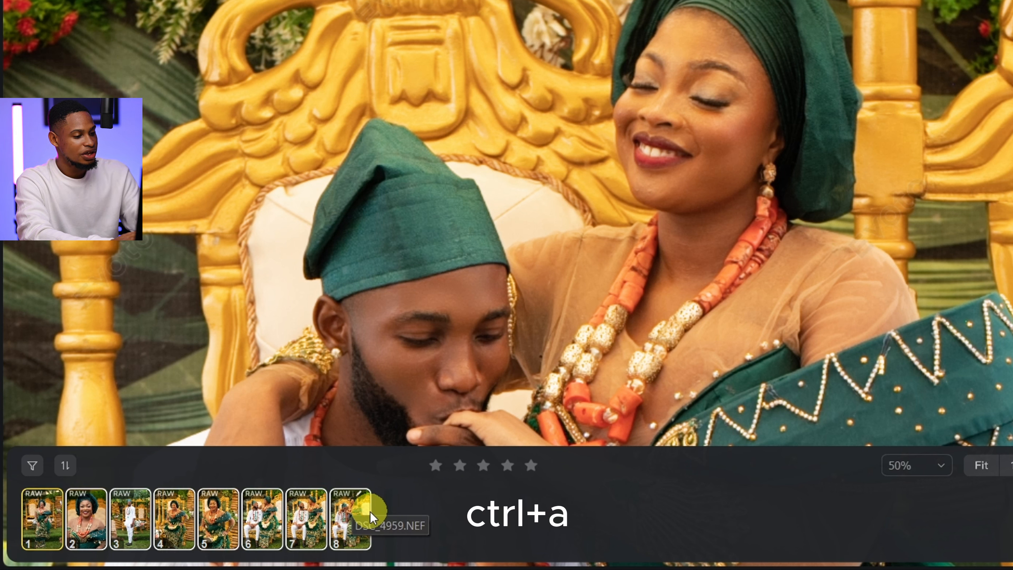
{"action": "left_click", "coordinate": [429, 525]}
{"action": "left_click", "coordinate": [45, 518]}
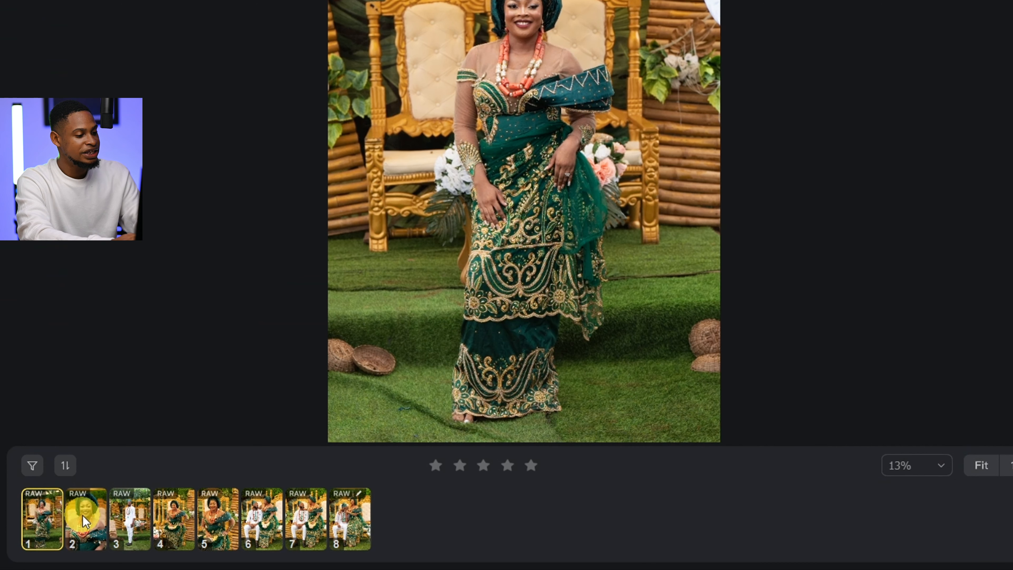
{"action": "left_click", "coordinate": [82, 514], "text": "ctrl"}
{"action": "left_click", "coordinate": [148, 510], "text": "ctrl"}
{"action": "left_click", "coordinate": [176, 510], "text": "ctrl"}
{"action": "left_click", "coordinate": [218, 510], "text": "ctrl"}
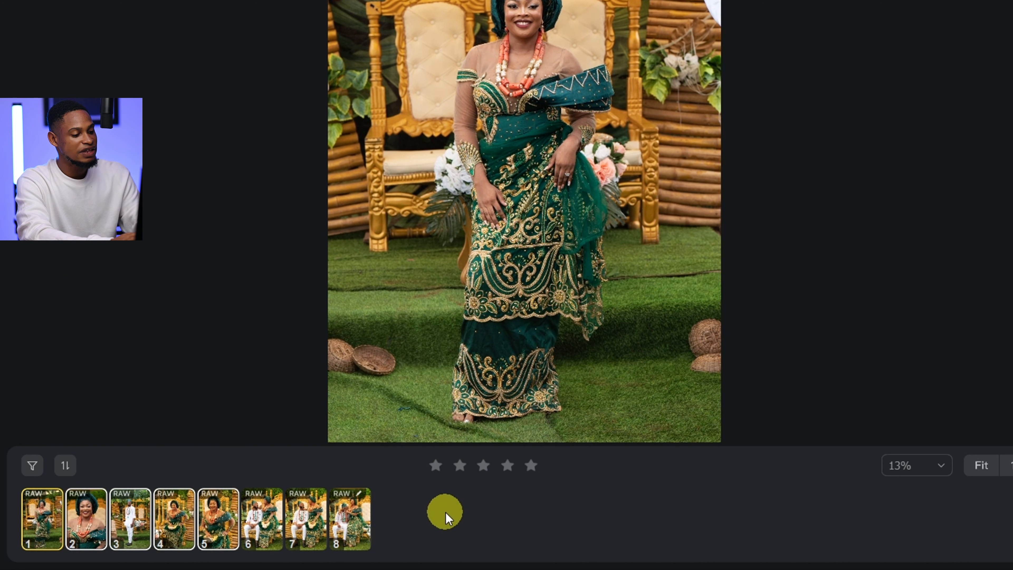
Step: Select all eight wedding photos and sync the Color Adjustments, Portrait Retouching and Background Adjustments across them, leaving Crop out
{"action": "key", "text": "ctrl+a"}
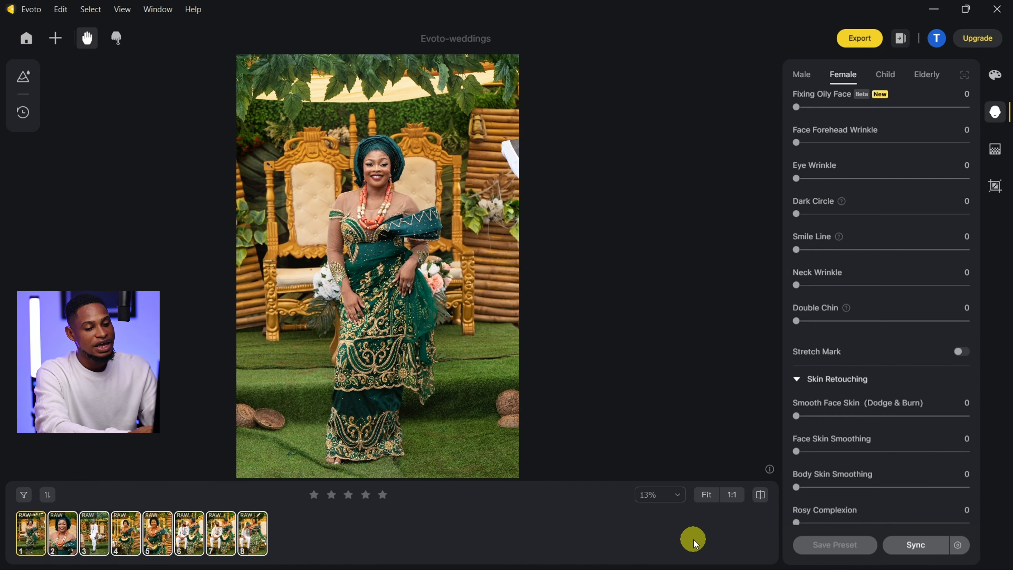
{"action": "left_click", "coordinate": [926, 552]}
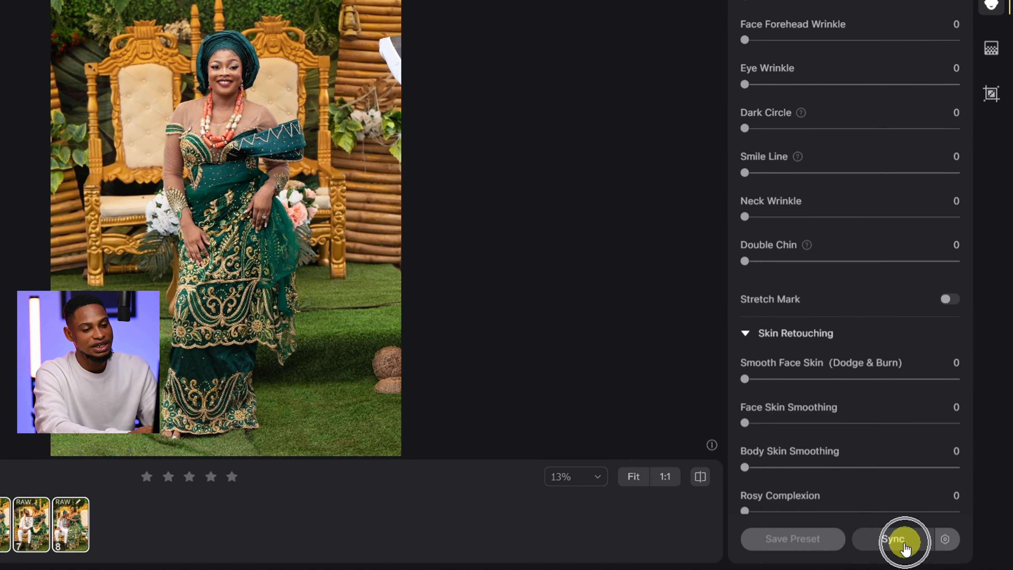
{"action": "left_click", "coordinate": [925, 547]}
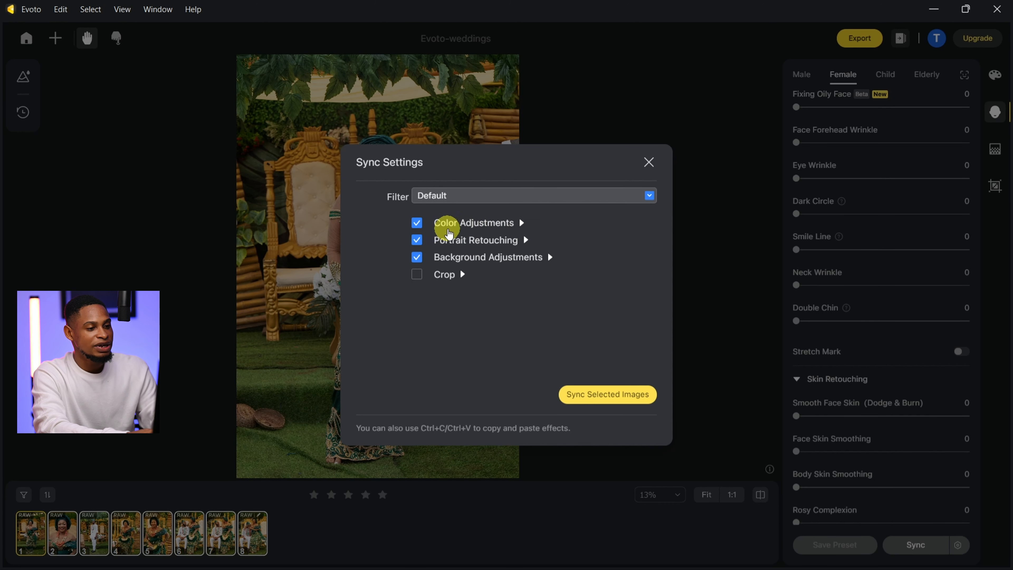
{"action": "left_click", "coordinate": [486, 240]}
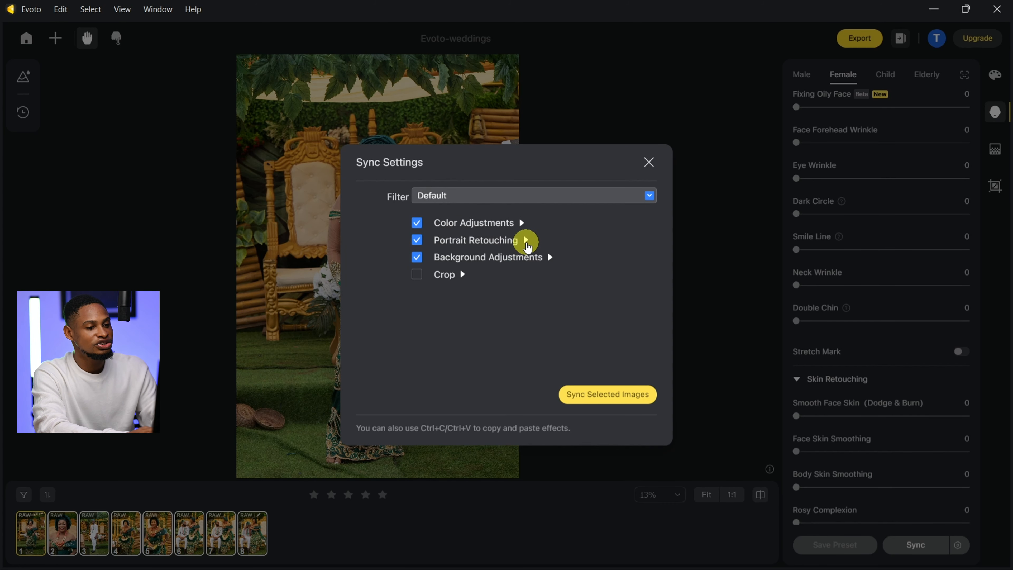
{"action": "left_click", "coordinate": [526, 240]}
{"action": "left_click", "coordinate": [526, 240]}
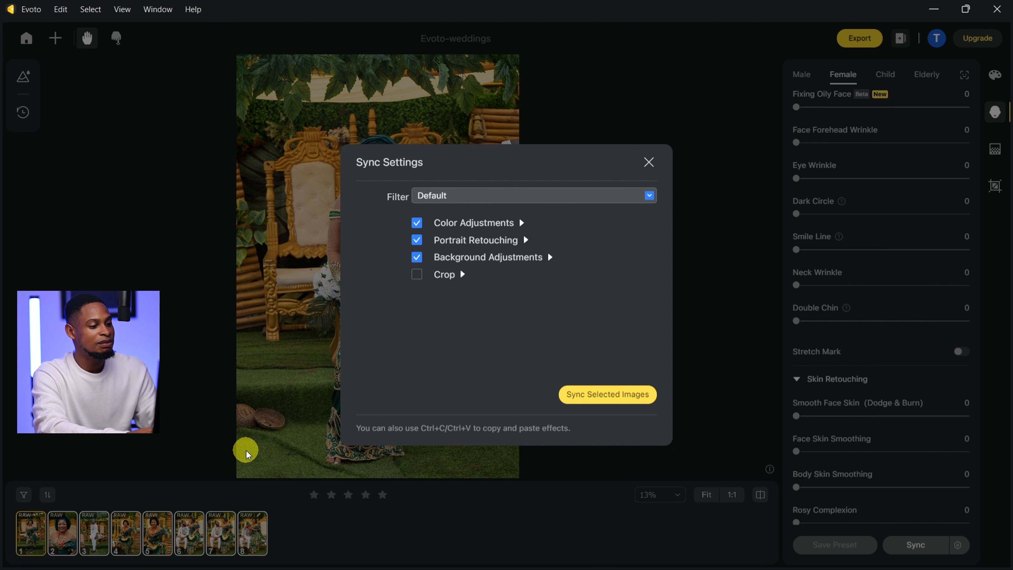
{"action": "left_click", "coordinate": [613, 397]}
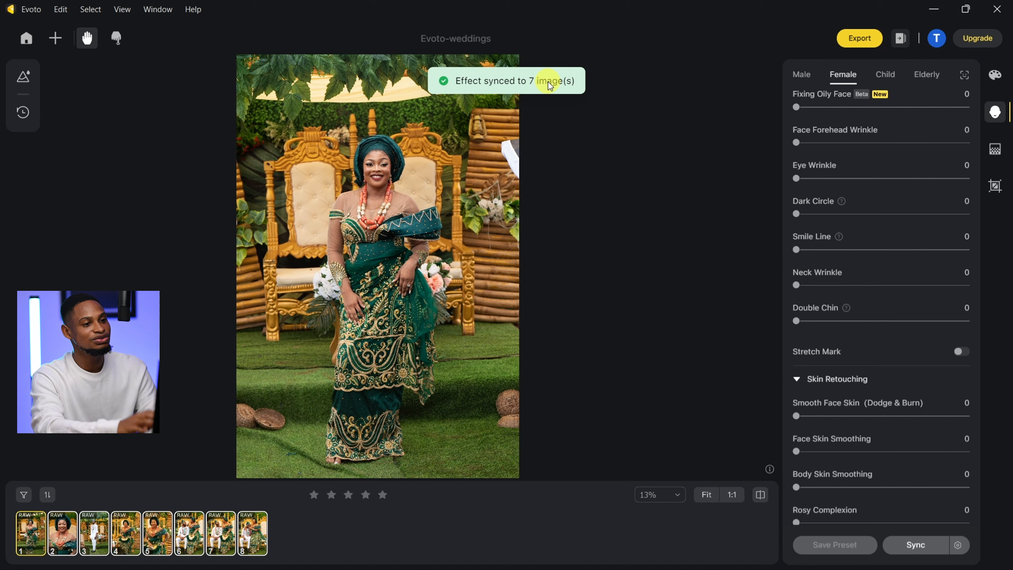
{"action": "key", "text": "ctrl"}
{"action": "key", "text": "ctrl"}
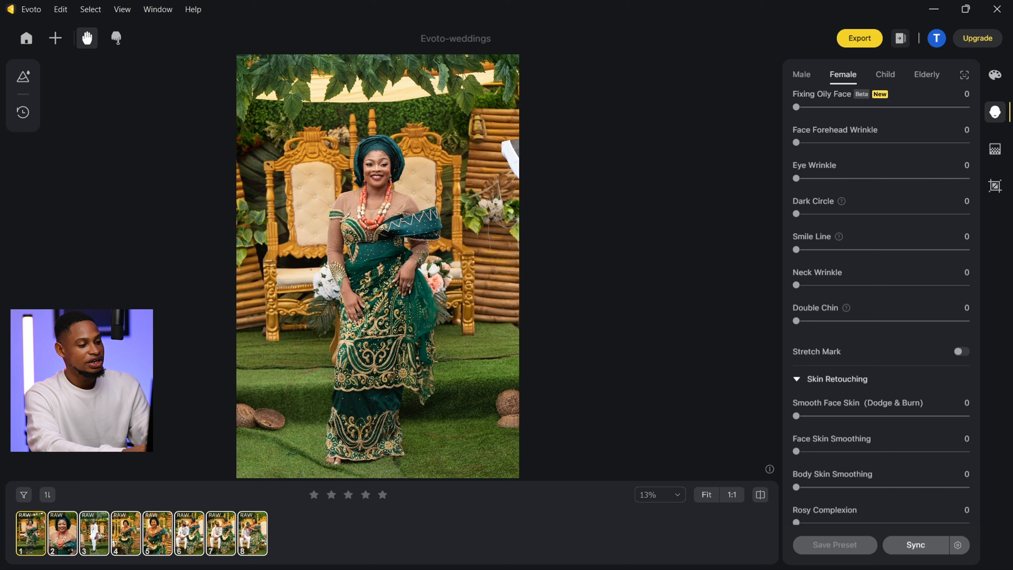
Step: Examine the synced skin retouching up close on the faces in photos 7, 6 and 4, comparing with the originals
{"action": "left_click", "coordinate": [220, 533]}
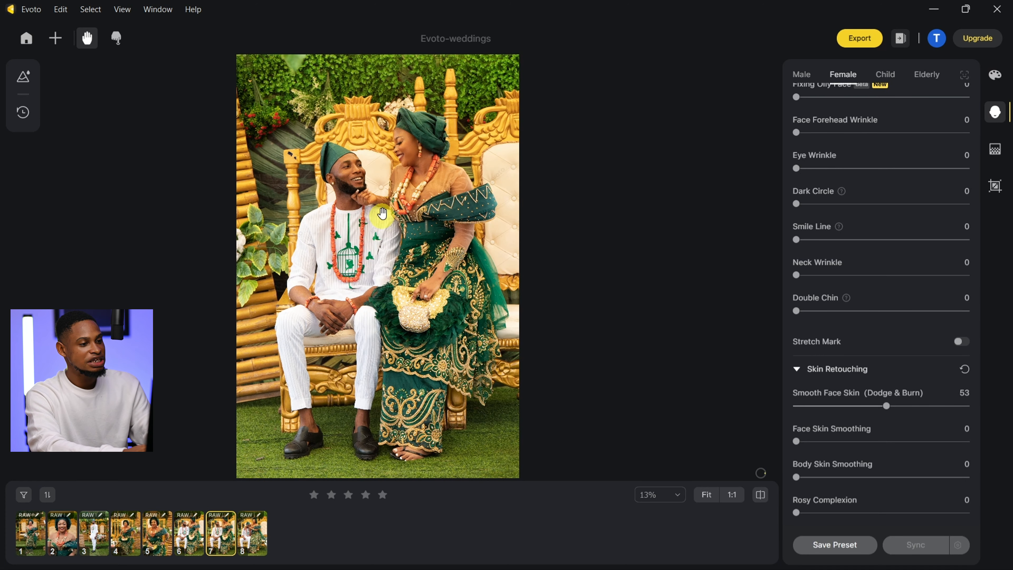
{"action": "left_click", "coordinate": [383, 159]}
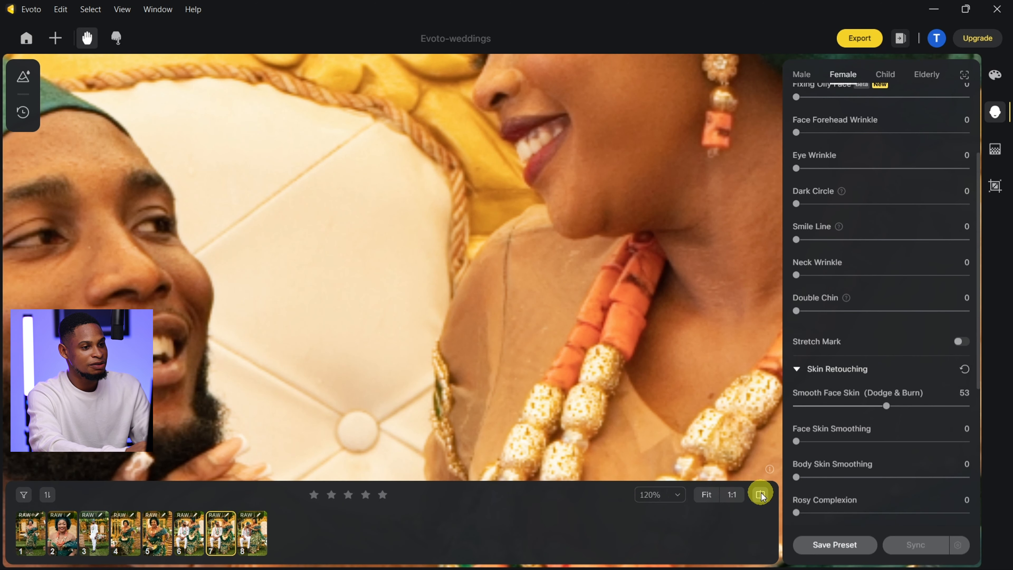
{"action": "scroll", "coordinate": [663, 315], "scroll_direction": "up", "scroll_amount": 3}
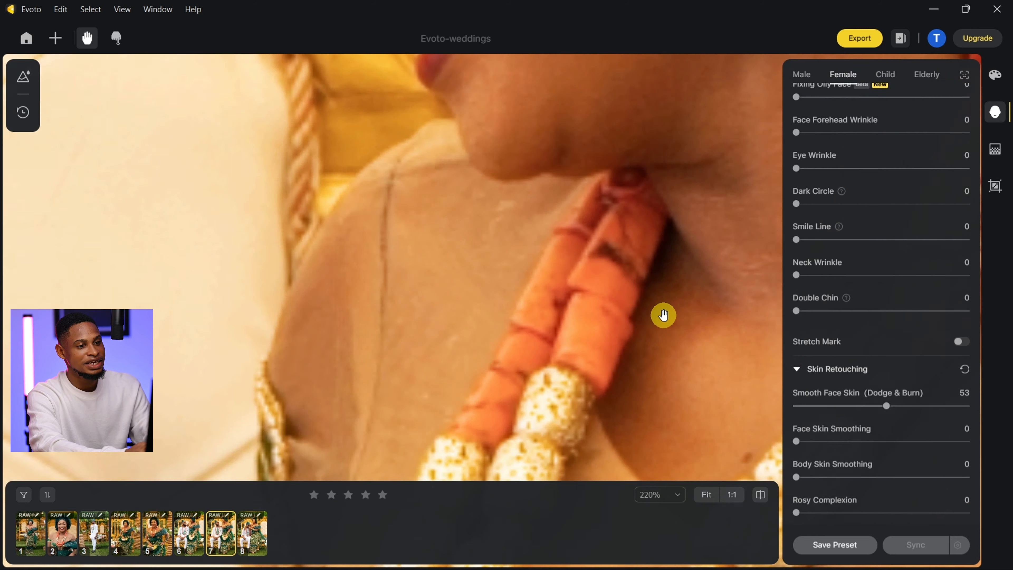
{"action": "scroll", "coordinate": [663, 316], "scroll_direction": "down", "scroll_amount": 4}
{"action": "left_click_drag", "start_coordinate": [640, 145], "coordinate": [645, 249]}
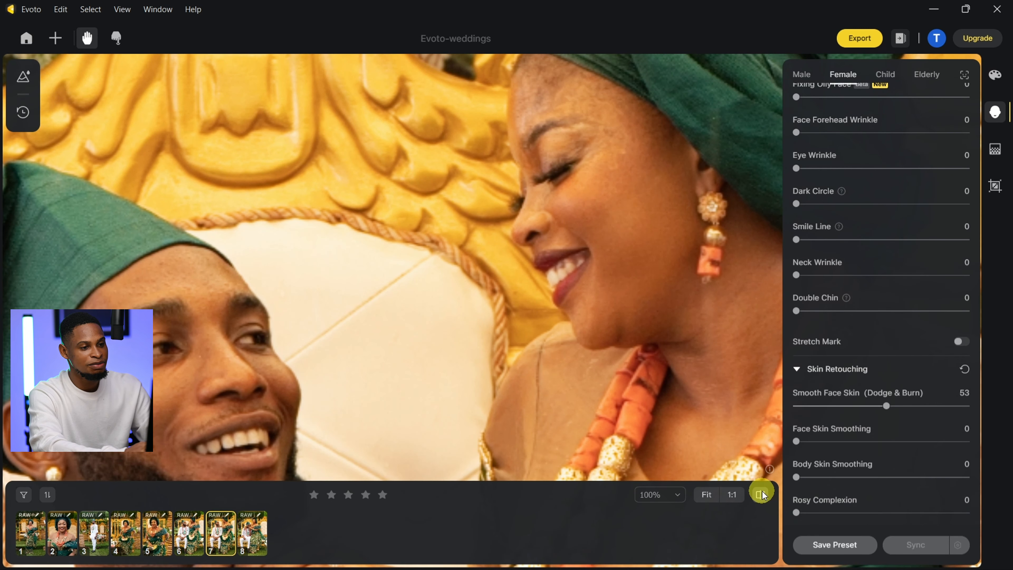
{"action": "left_click", "coordinate": [185, 546]}
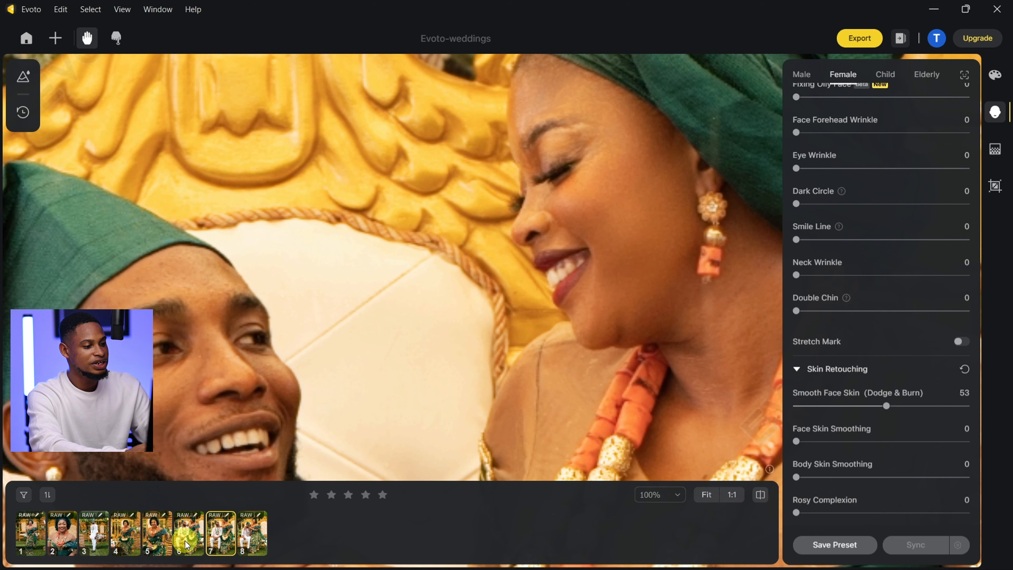
{"action": "left_click_drag", "start_coordinate": [443, 263], "coordinate": [400, 185]}
{"action": "left_click", "coordinate": [403, 144]}
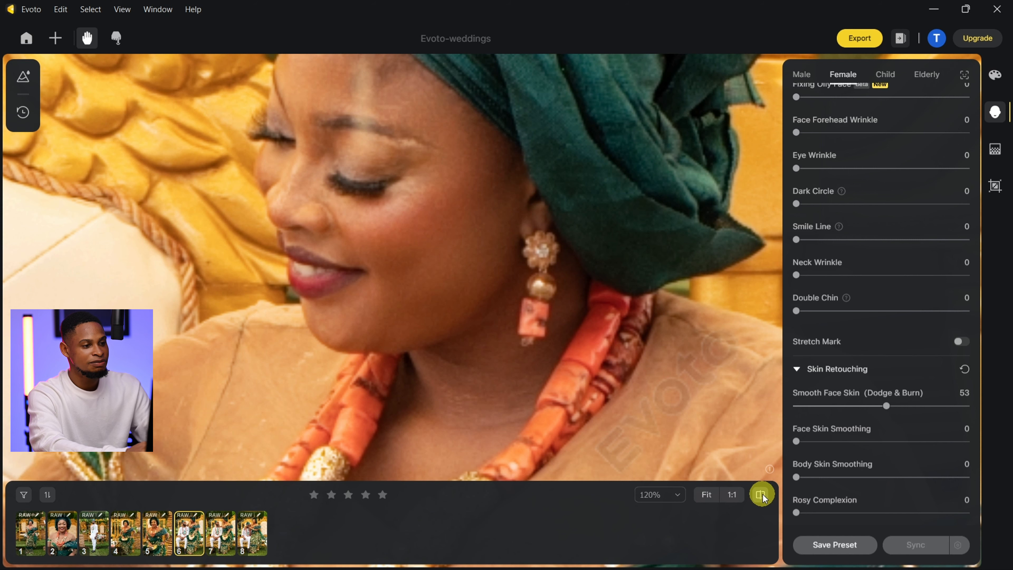
{"action": "left_click", "coordinate": [134, 534]}
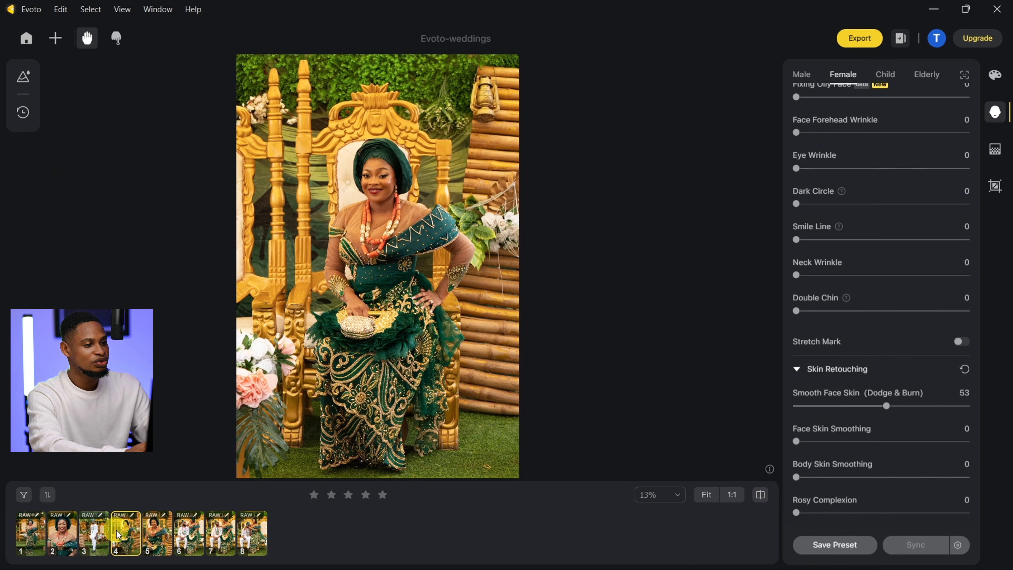
{"action": "left_click", "coordinate": [383, 181]}
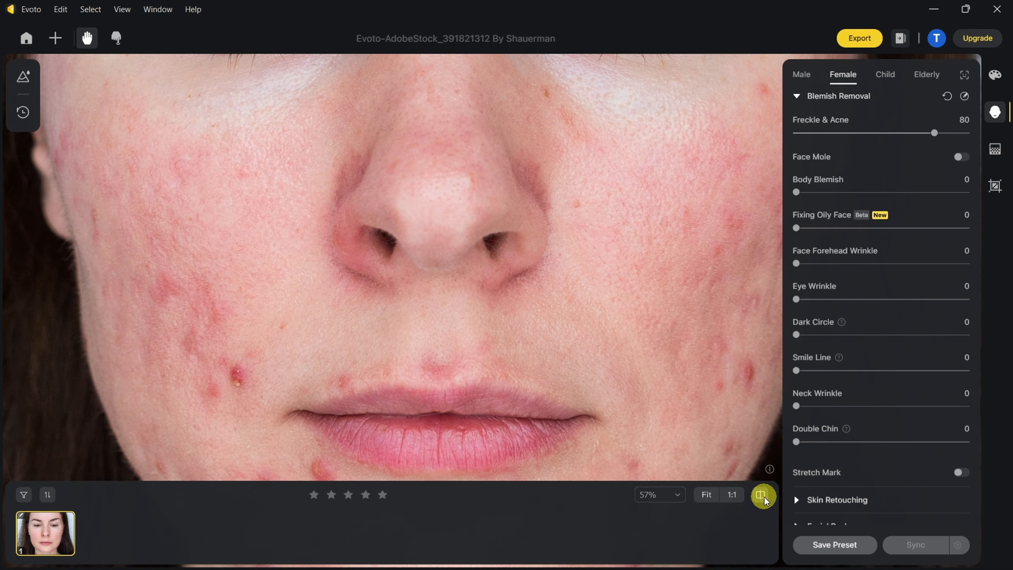
Step: Compare the acne portrait's facial skin before and after the Freckle & Acne removal
{"action": "left_click", "coordinate": [762, 495]}
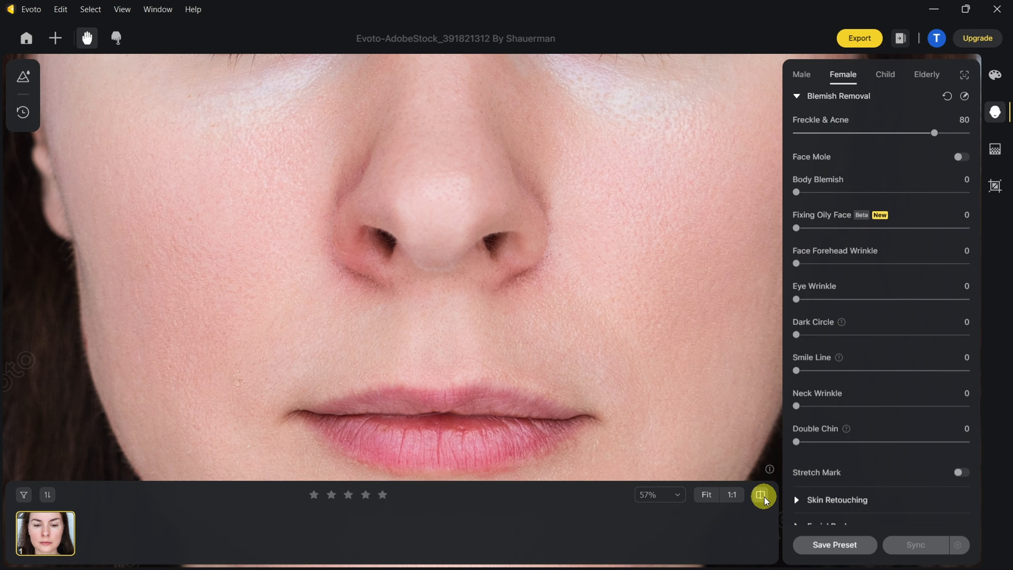
{"action": "left_click", "coordinate": [762, 497]}
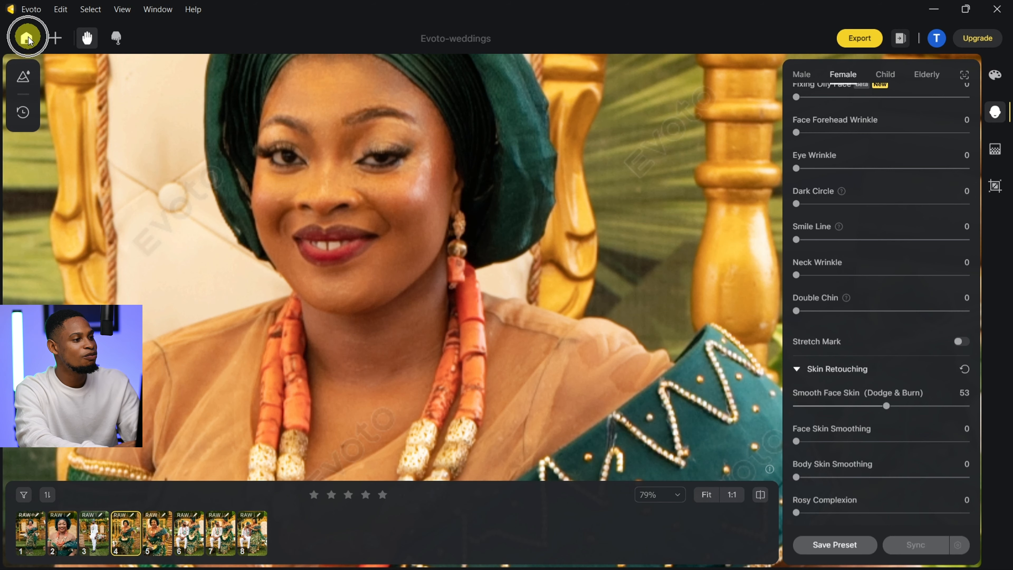
Step: Return to the project overview and create a new project named "test"
{"action": "left_click", "coordinate": [28, 38]}
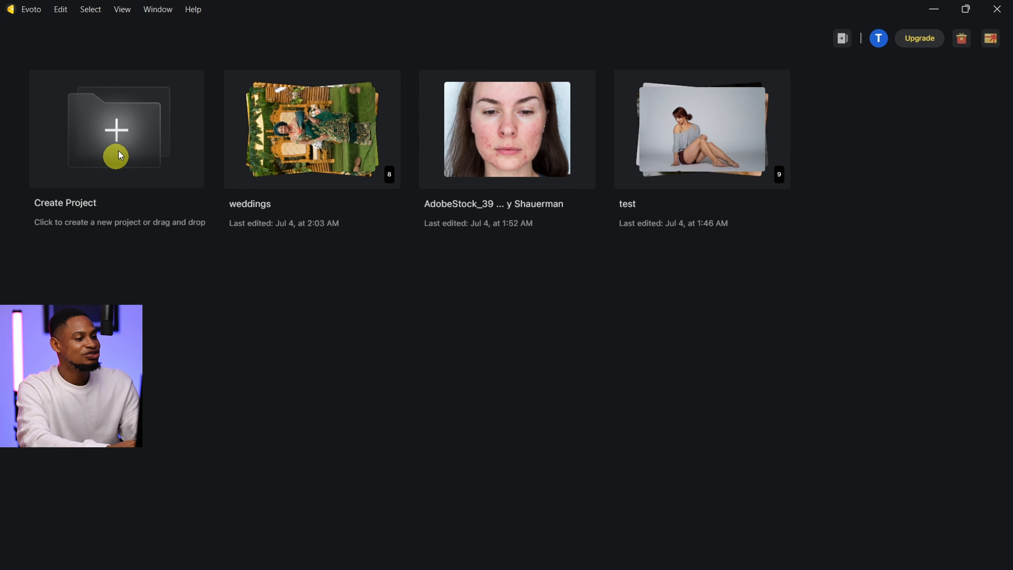
{"action": "left_click", "coordinate": [119, 139]}
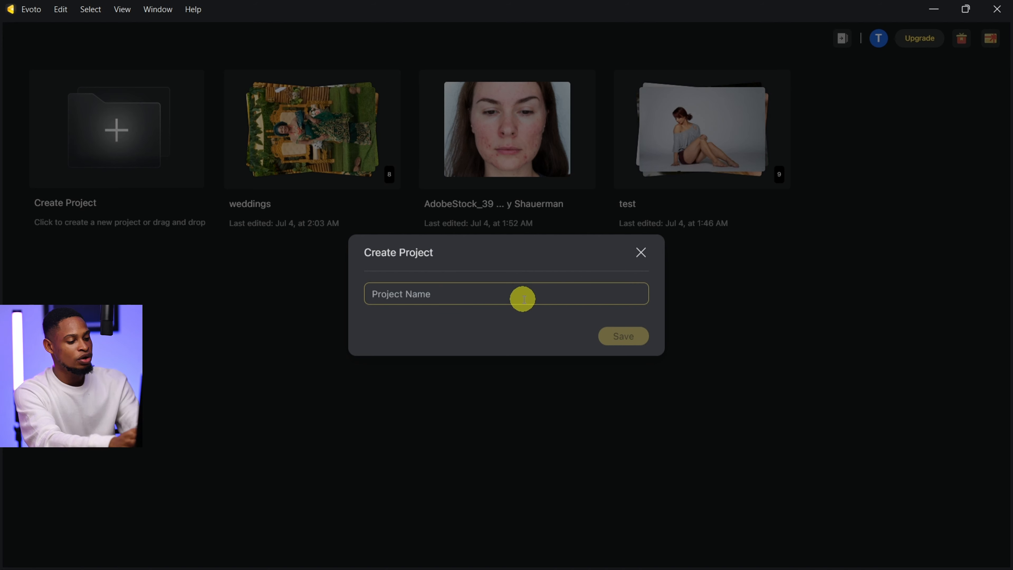
{"action": "type", "text": "test"}
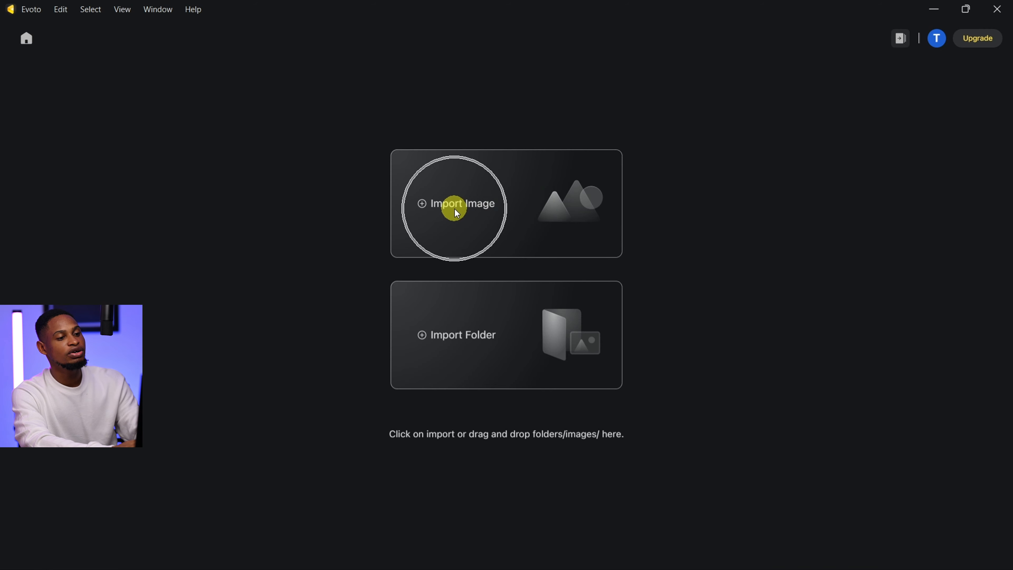
{"action": "left_click", "coordinate": [464, 360]}
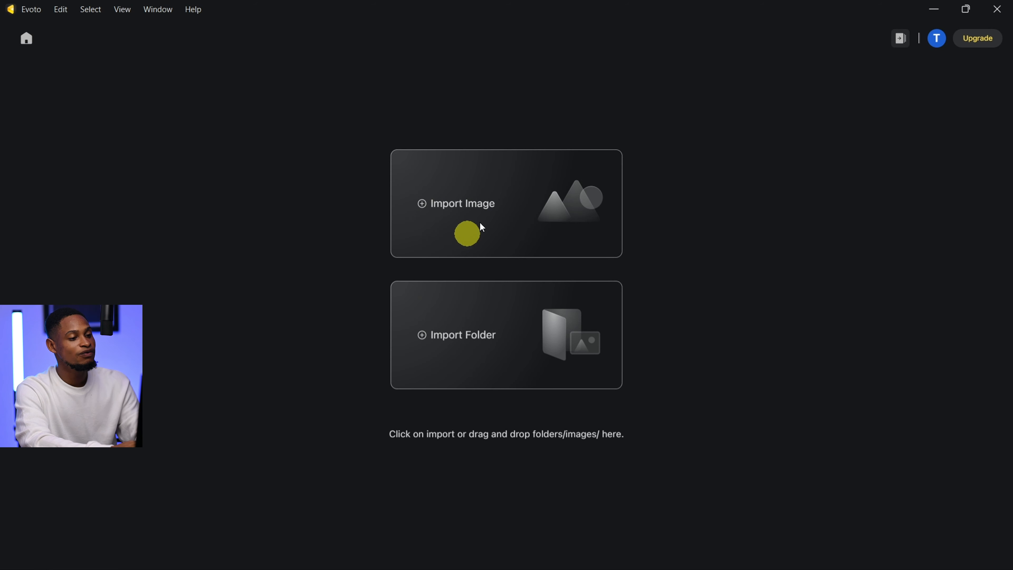
{"action": "left_click", "coordinate": [445, 210]}
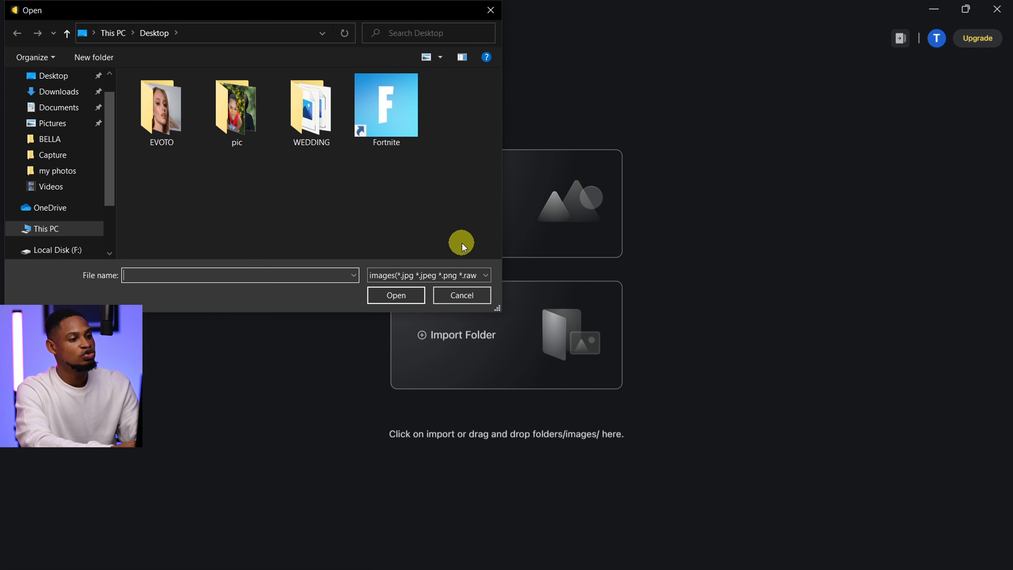
{"action": "left_click", "coordinate": [474, 301]}
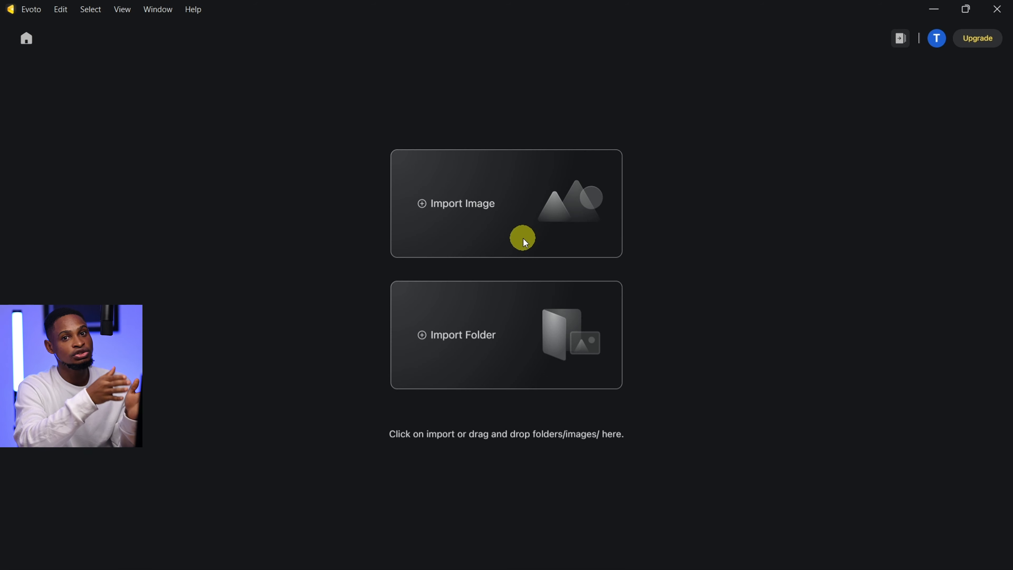
Step: Leave the empty project and open the AdobeStock acne portrait project from the project overview
{"action": "left_click", "coordinate": [29, 39]}
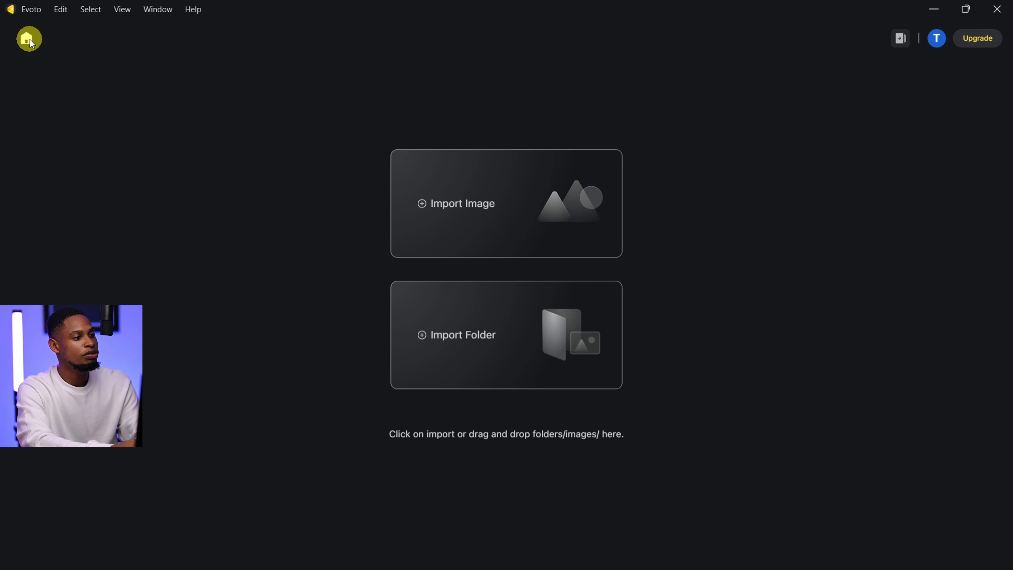
{"action": "left_click", "coordinate": [464, 126]}
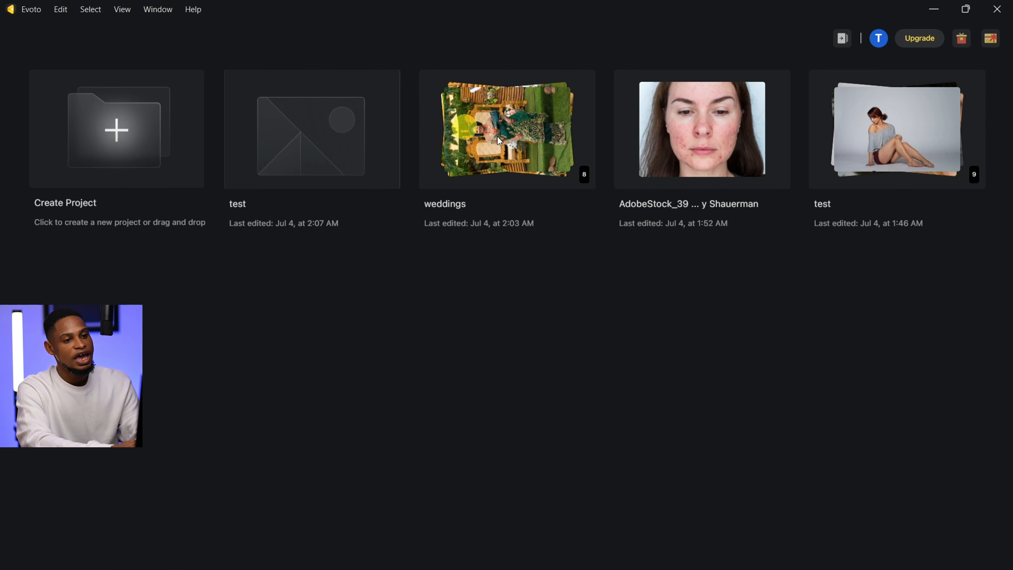
{"action": "left_click", "coordinate": [708, 132]}
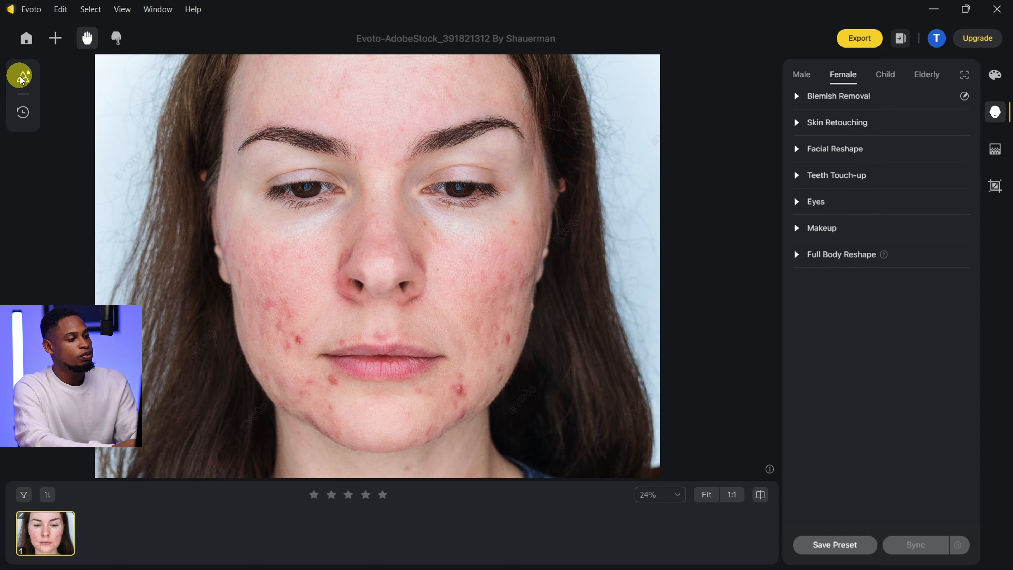
Step: Look over the recommended presets and the female portrait retouching categories from Blemish Removal to Full Body Reshape
{"action": "left_click", "coordinate": [22, 79]}
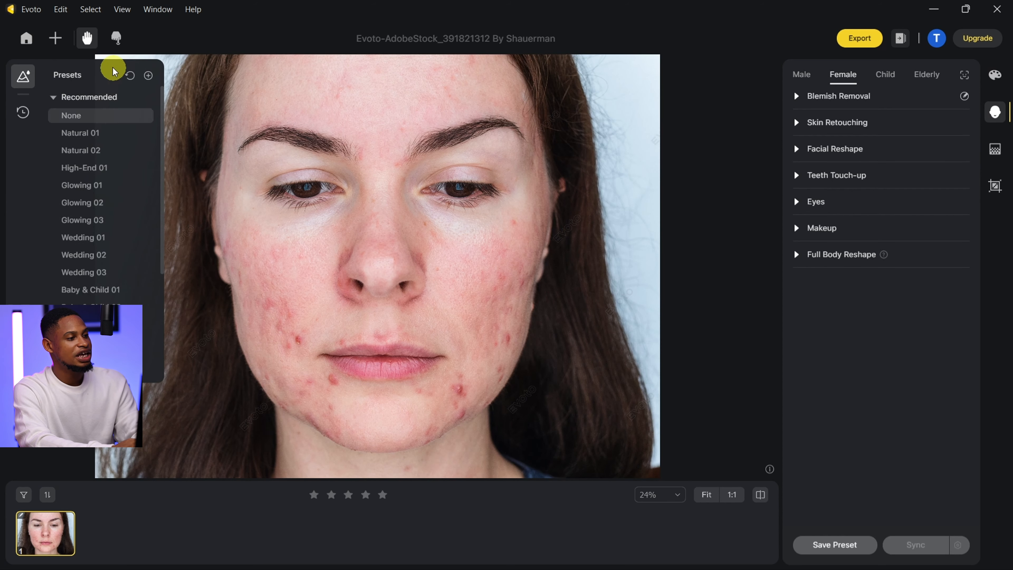
{"action": "left_click", "coordinate": [23, 76]}
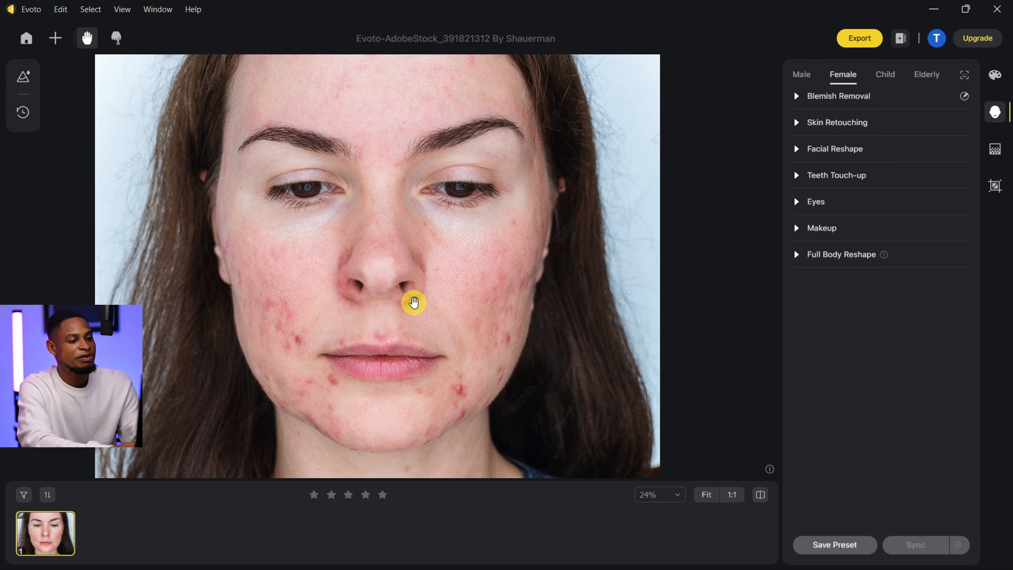
{"action": "key", "text": "ctrl"}
{"action": "key", "text": "ctrl"}
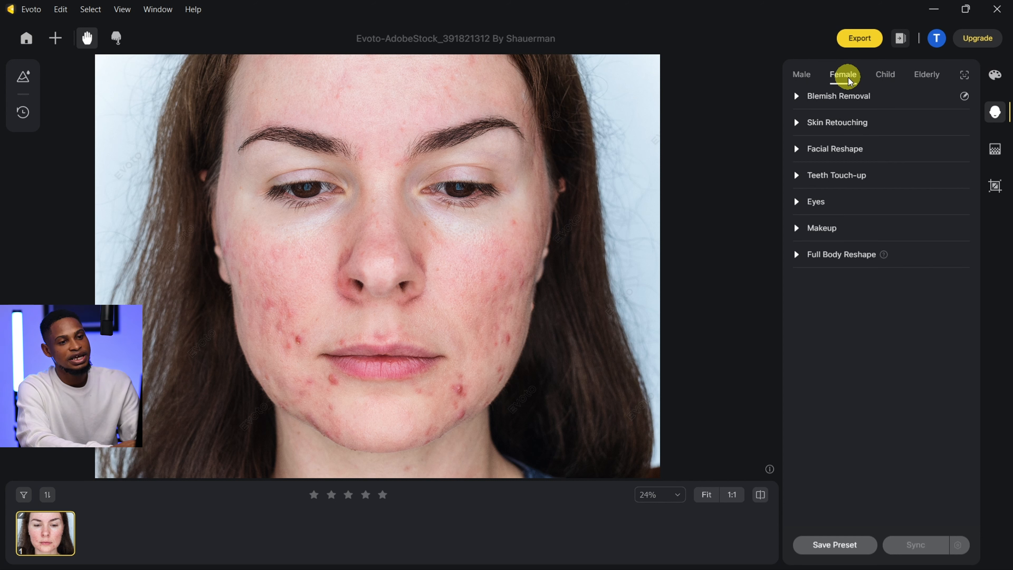
{"action": "key", "text": "ctrl"}
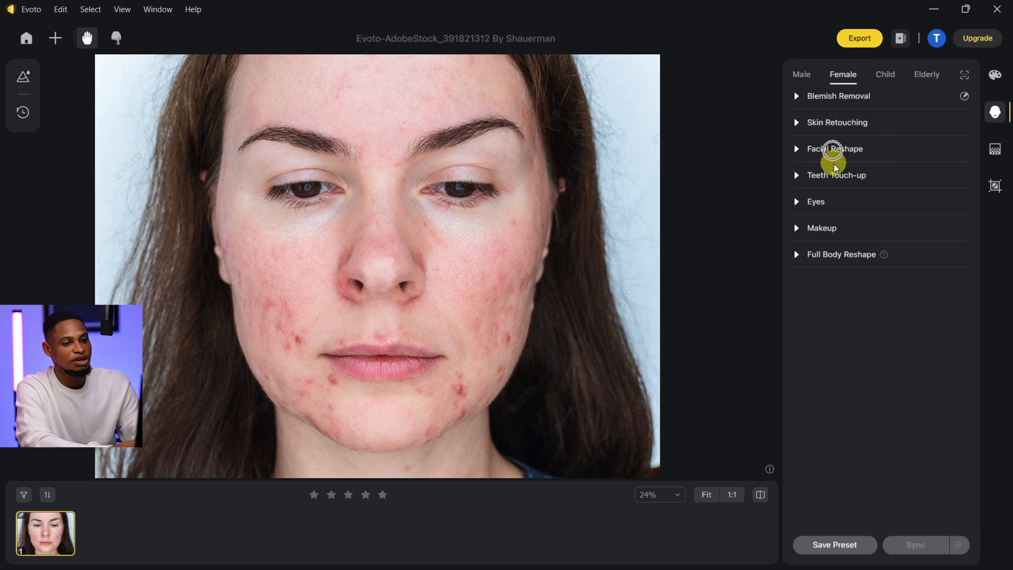
{"action": "key", "text": "ctrl"}
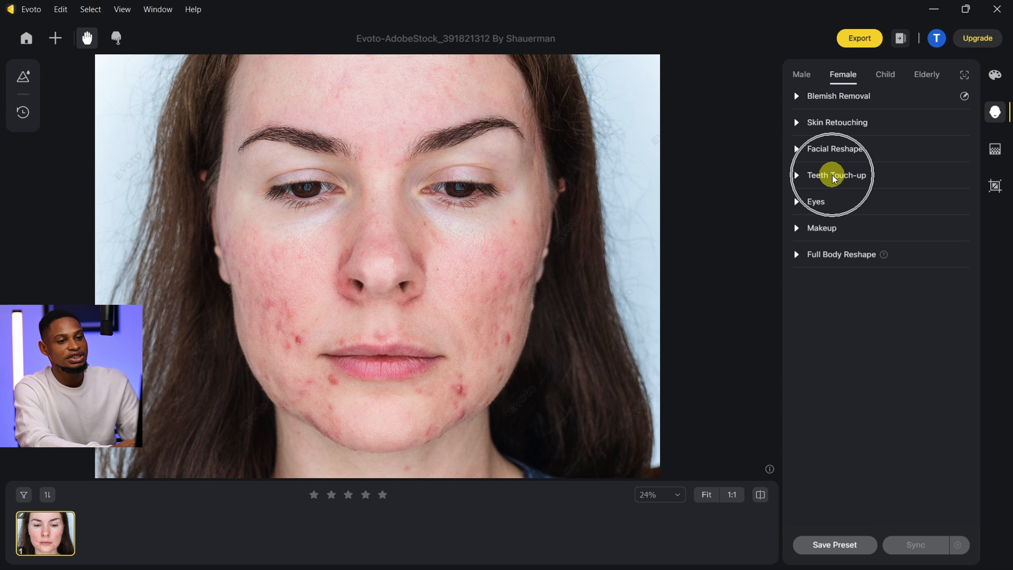
{"action": "left_click", "coordinate": [816, 200]}
{"action": "key", "text": "ctrl"}
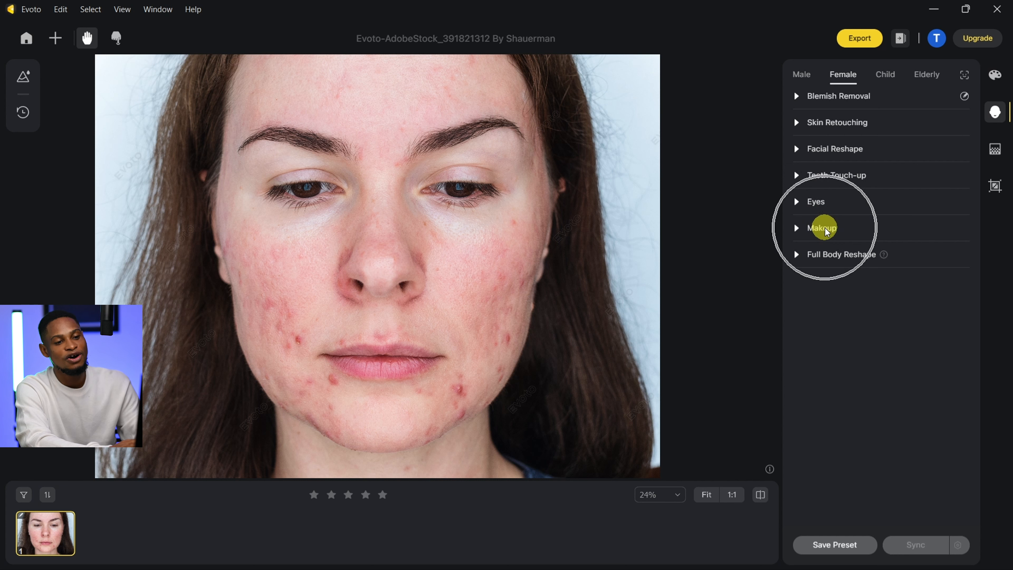
{"action": "key", "text": "ctrl"}
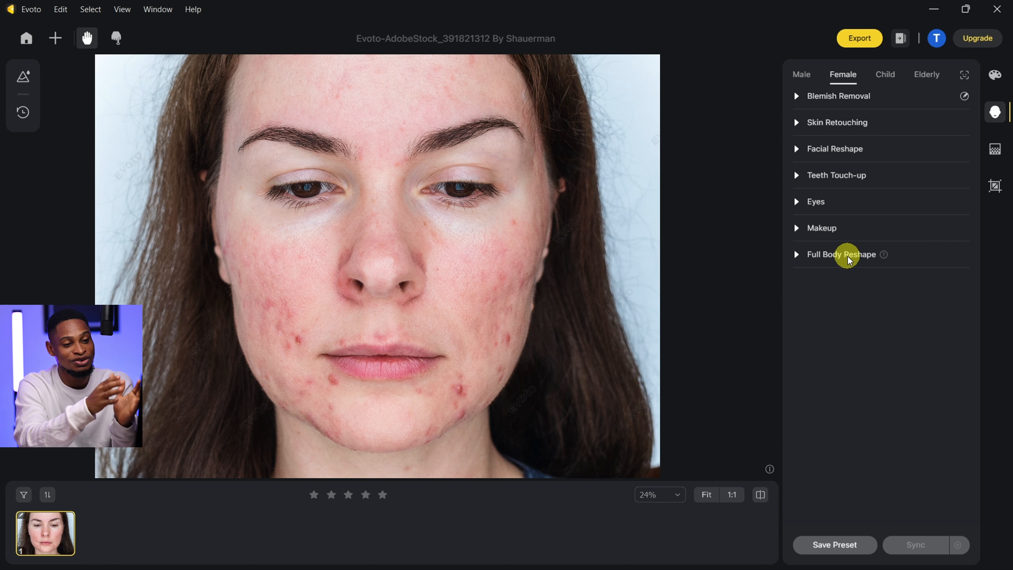
Step: Look over the color, background and crop adjustments, ending back at the portrait retouching options
{"action": "left_click", "coordinate": [995, 78]}
{"action": "scroll", "coordinate": [913, 396], "scroll_direction": "up", "scroll_amount": 3}
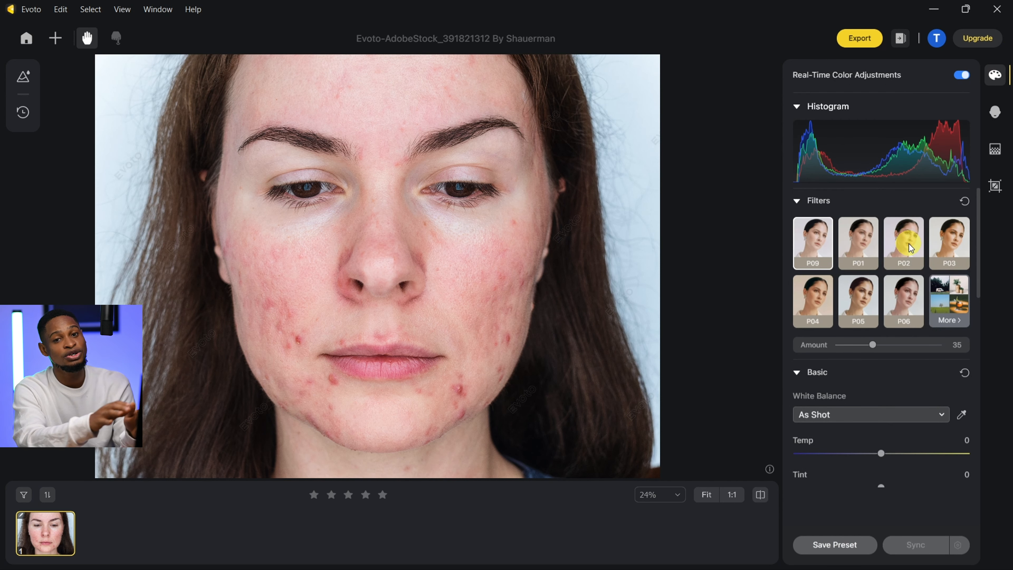
{"action": "scroll", "coordinate": [917, 388], "scroll_direction": "down", "scroll_amount": 4}
{"action": "scroll", "coordinate": [918, 387], "scroll_direction": "up", "scroll_amount": 4}
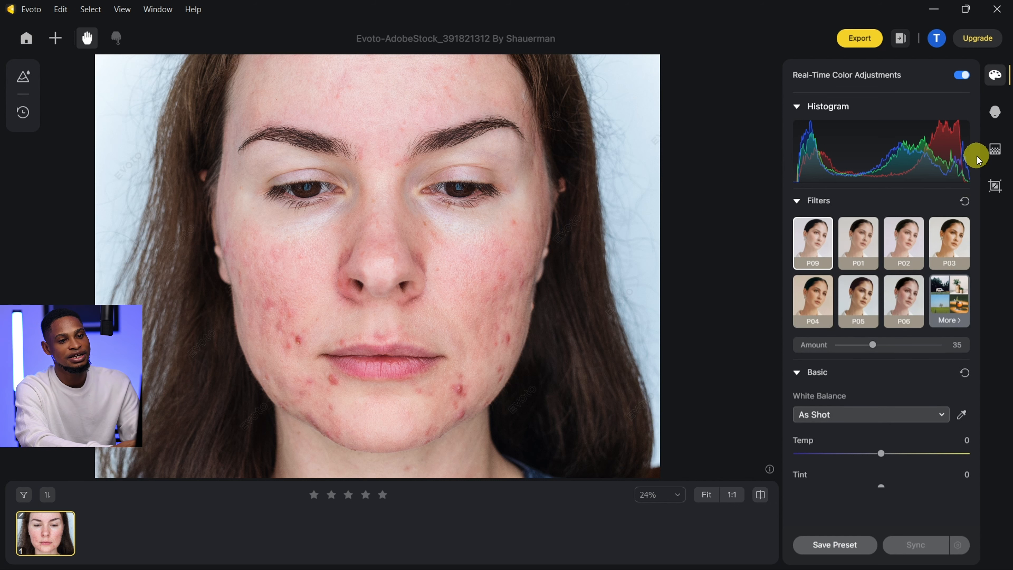
{"action": "left_click", "coordinate": [996, 120]}
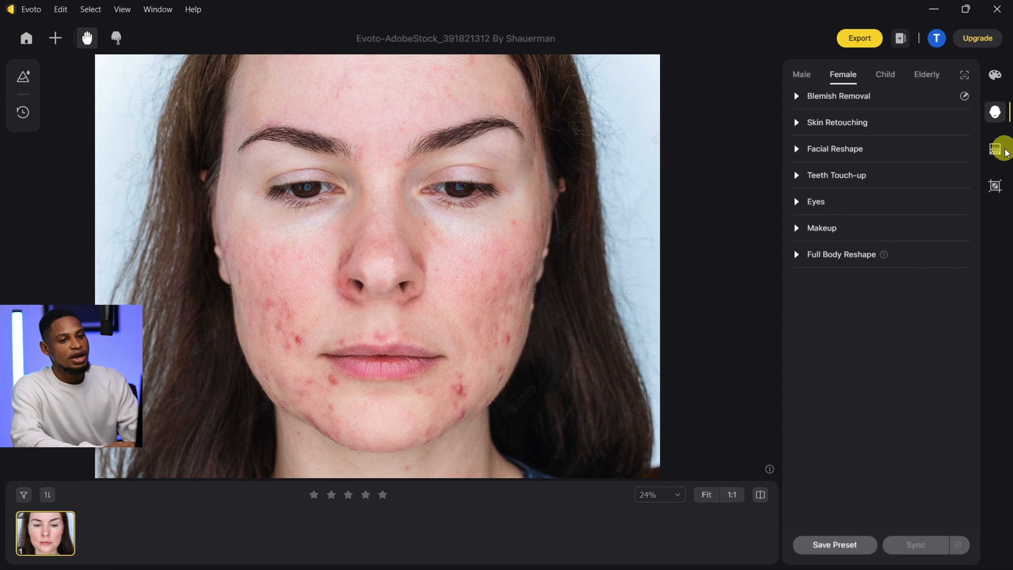
{"action": "left_click", "coordinate": [995, 150]}
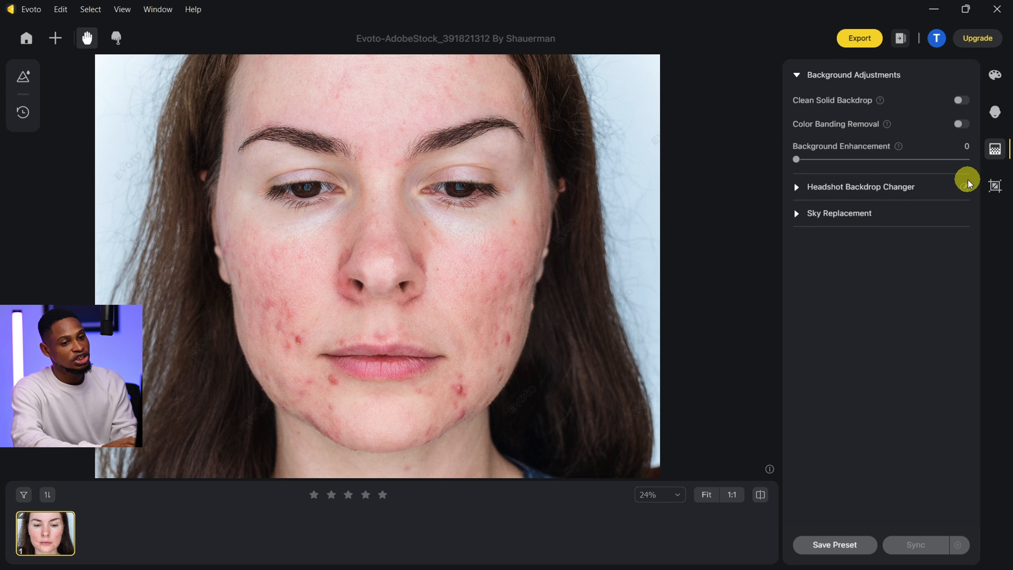
{"action": "left_click", "coordinate": [1000, 188]}
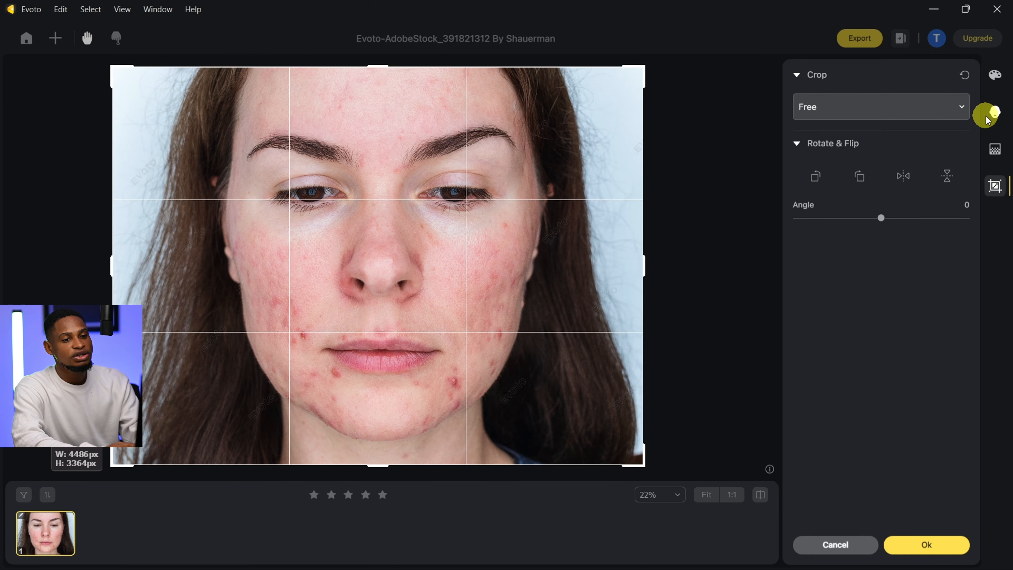
{"action": "left_click", "coordinate": [995, 114]}
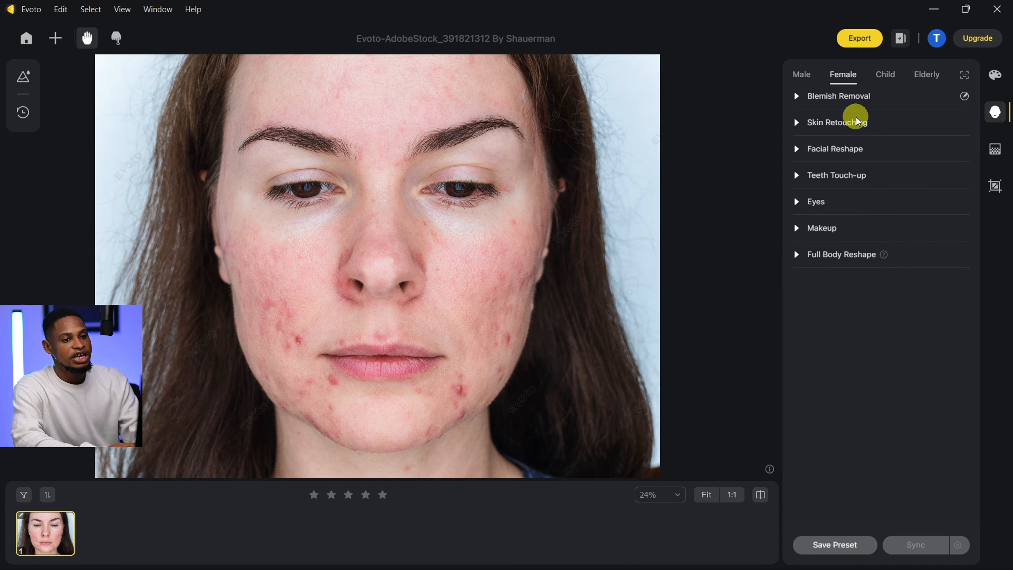
Step: Set the Freckle & Acne blemish removal to 80 on the acne portrait
{"action": "left_click", "coordinate": [803, 96]}
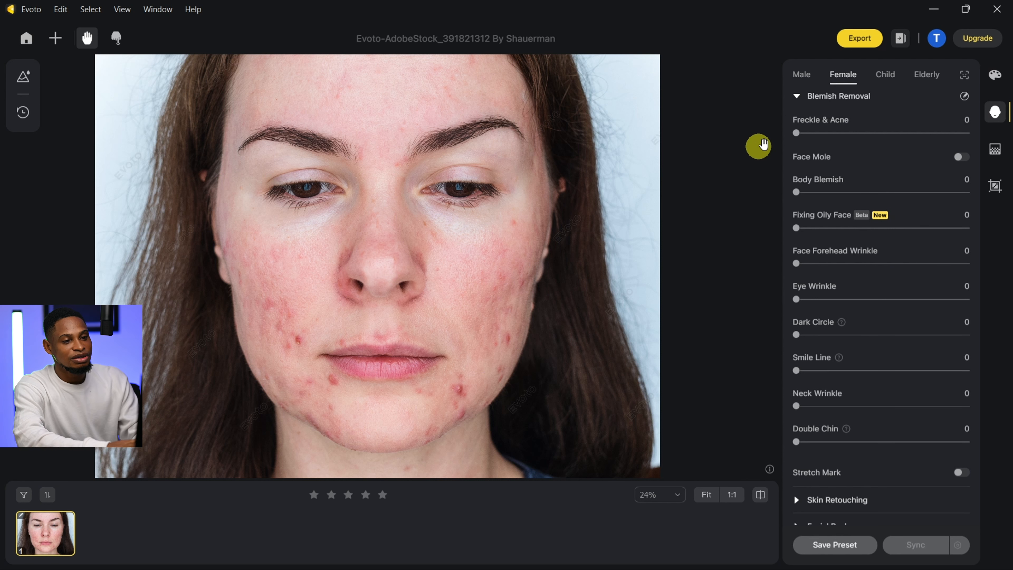
{"action": "left_click", "coordinate": [798, 137]}
{"action": "left_click", "coordinate": [801, 132]}
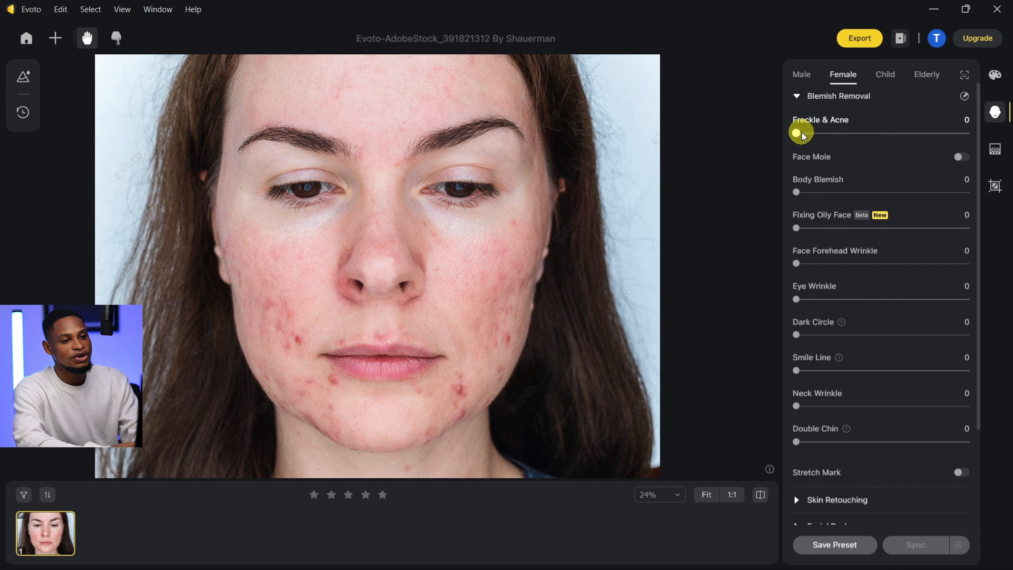
{"action": "left_click_drag", "start_coordinate": [802, 132], "coordinate": [934, 136]}
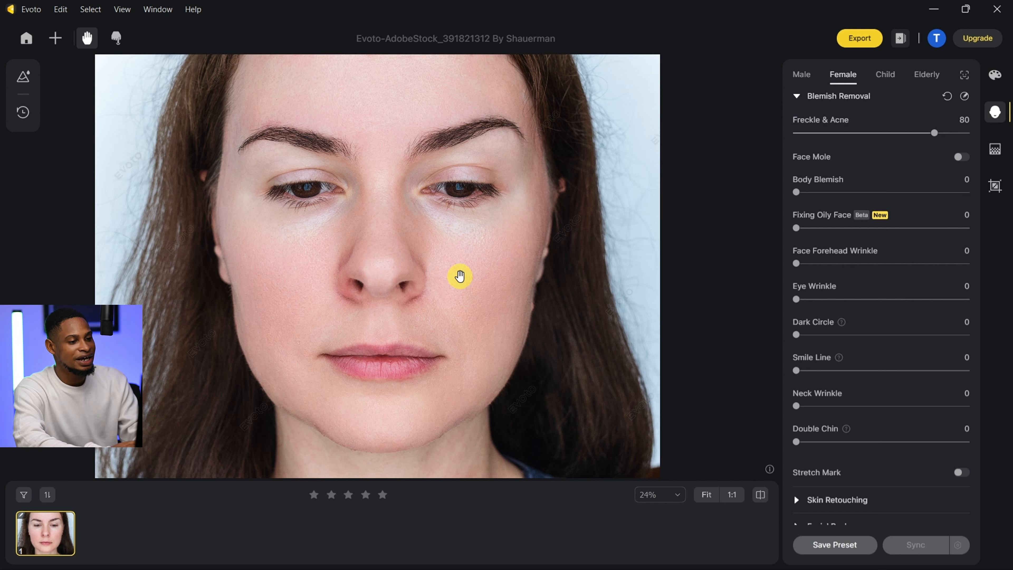
Step: Zoom in on the cheeks, nose and mouth and compare the skin before and after acne removal
{"action": "left_click", "coordinate": [677, 495]}
{"action": "scroll", "coordinate": [487, 326], "scroll_direction": "up", "scroll_amount": 2}
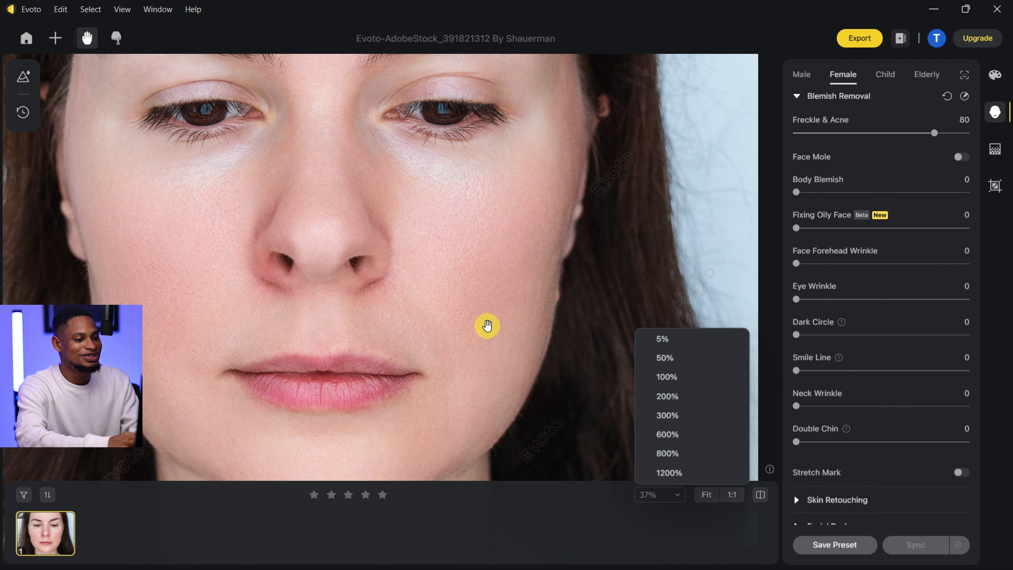
{"action": "scroll", "coordinate": [539, 380], "scroll_direction": "up", "scroll_amount": 1}
{"action": "scroll", "coordinate": [539, 380], "scroll_direction": "up", "scroll_amount": 1}
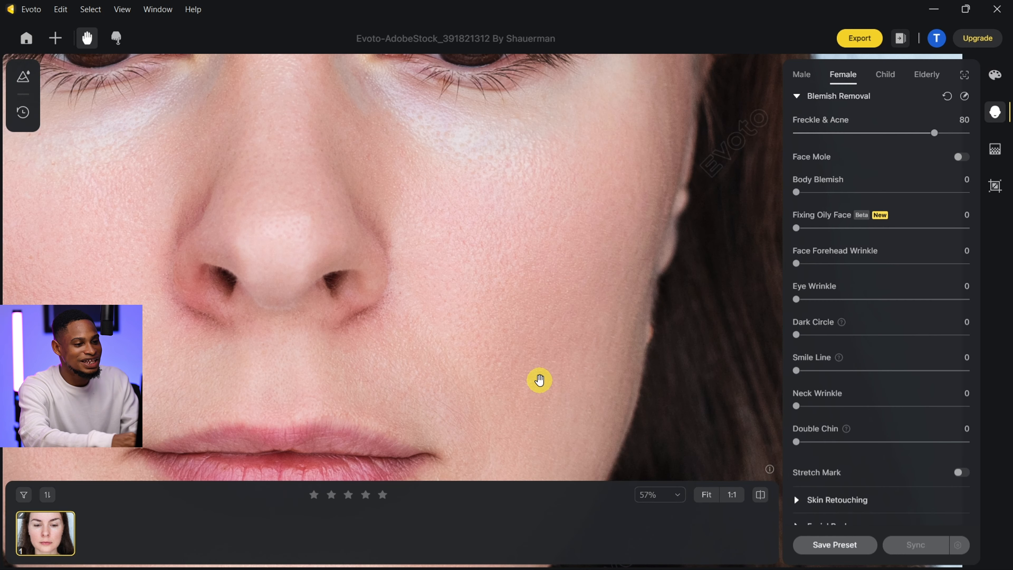
{"action": "left_click_drag", "start_coordinate": [539, 382], "coordinate": [699, 343]}
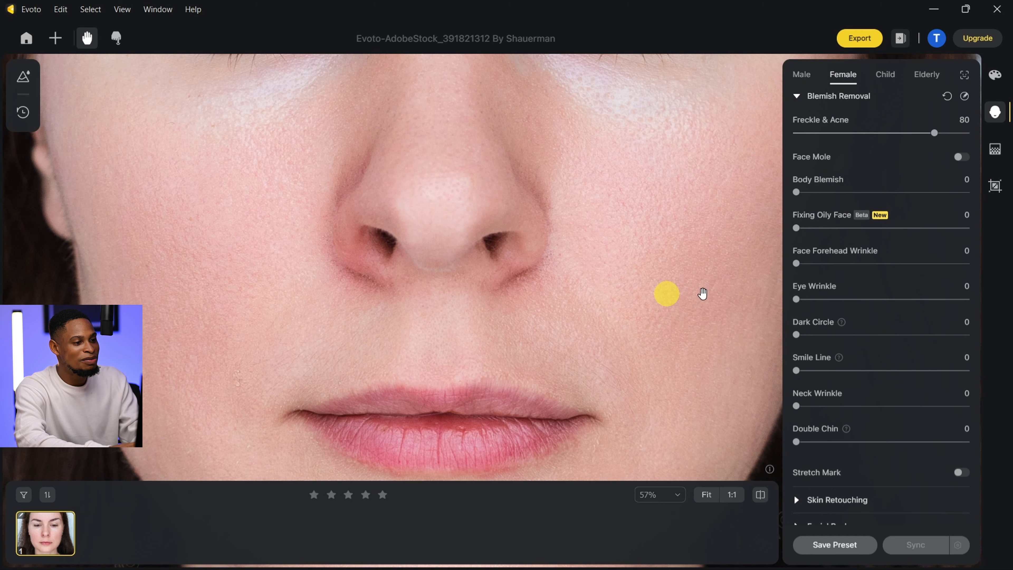
{"action": "left_click", "coordinate": [762, 497]}
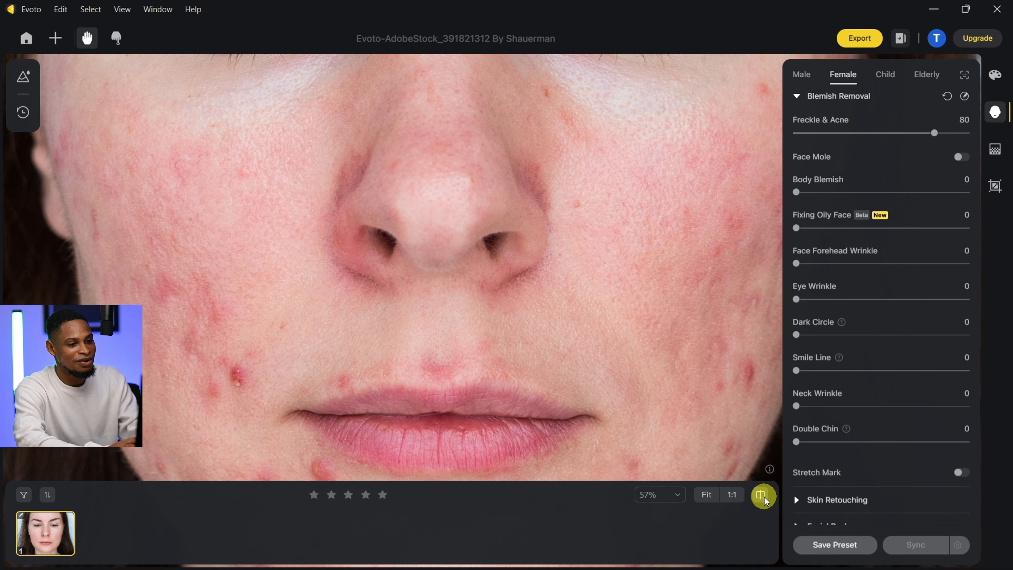
{"action": "left_click", "coordinate": [763, 496]}
{"action": "left_click", "coordinate": [763, 497]}
{"action": "left_click", "coordinate": [762, 497]}
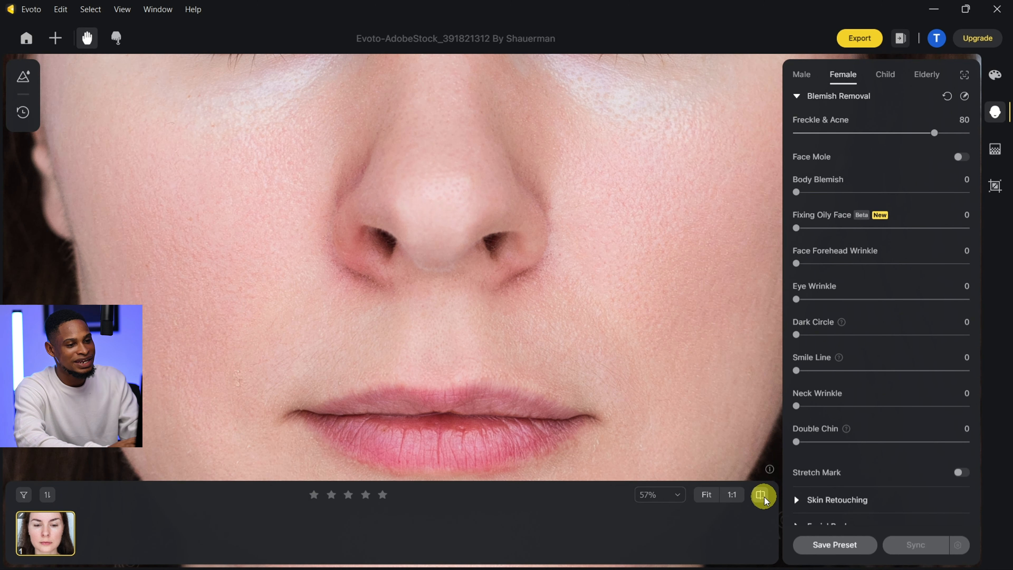
Step: Compare the whole face with the unretouched original at a wider zoom
{"action": "scroll", "coordinate": [508, 267], "scroll_direction": "down", "scroll_amount": 5}
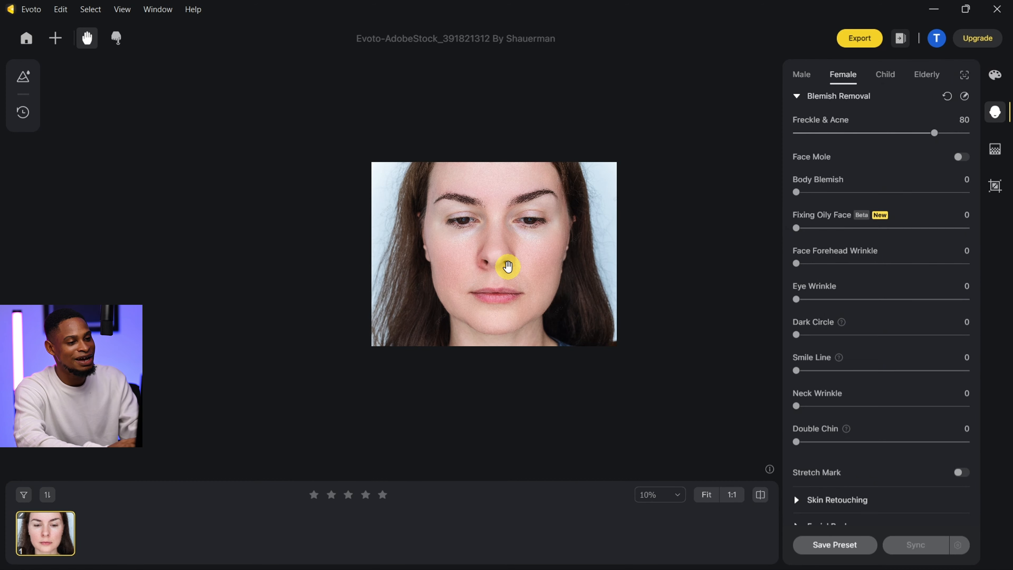
{"action": "scroll", "coordinate": [508, 266], "scroll_direction": "up", "scroll_amount": 4}
{"action": "left_click", "coordinate": [760, 494]}
{"action": "left_click", "coordinate": [760, 494]}
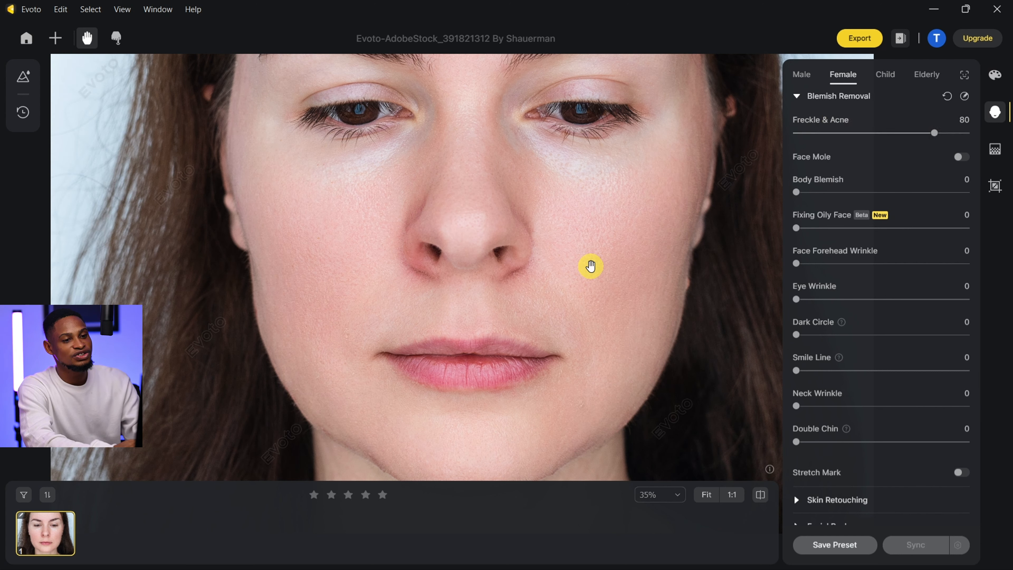
Step: Open the nine-photo test project and set Freckle & Acne removal to 76 on photo 5, the woman among the lilacs
{"action": "left_click", "coordinate": [19, 47]}
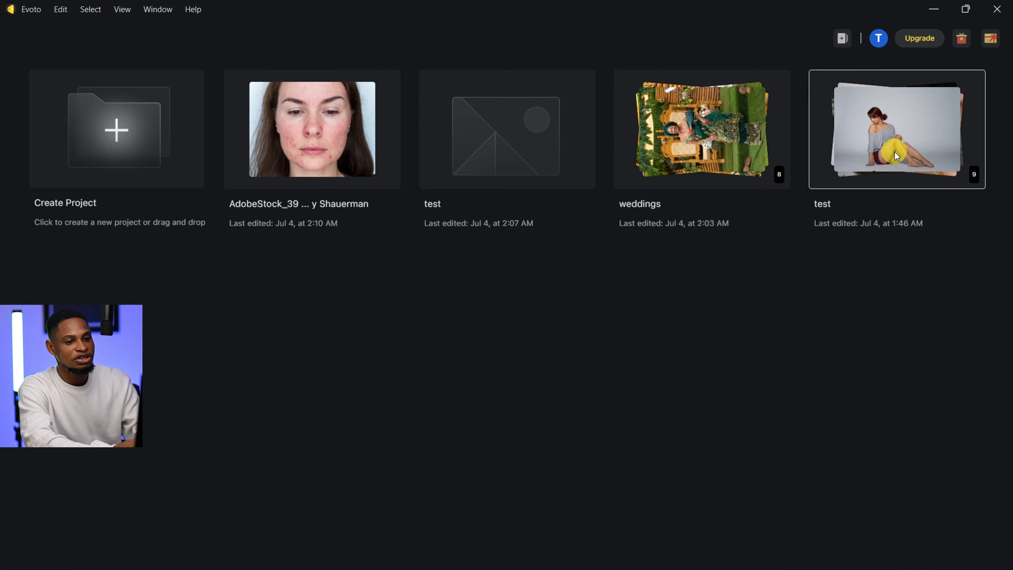
{"action": "left_click", "coordinate": [894, 152]}
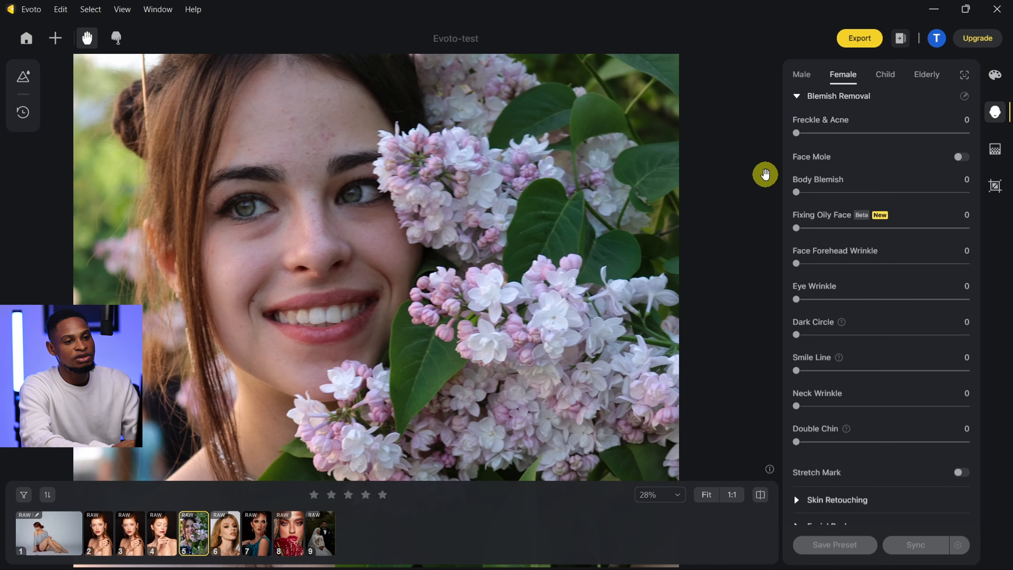
{"action": "left_click_drag", "start_coordinate": [797, 133], "coordinate": [923, 142]}
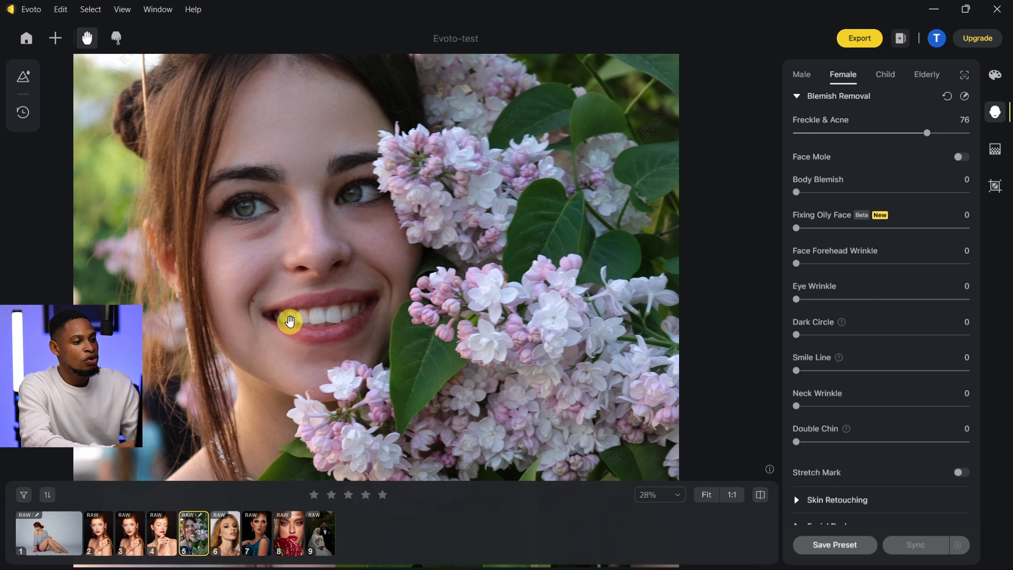
Step: Try Face Mole removal on the mole beside the mouth in photo 5, then switch it off again
{"action": "left_click", "coordinate": [960, 157]}
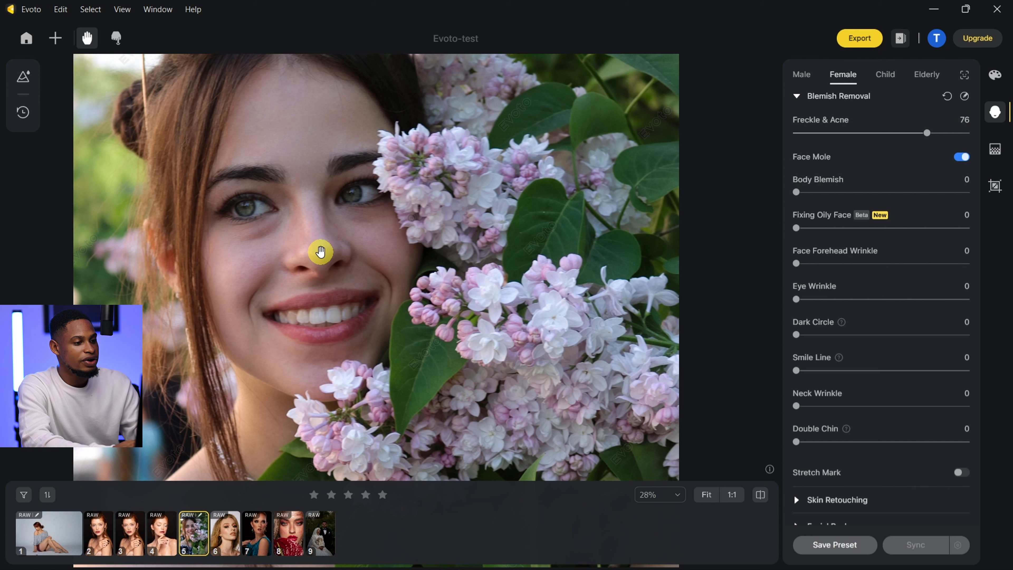
{"action": "scroll", "coordinate": [255, 303], "scroll_direction": "up", "scroll_amount": 4}
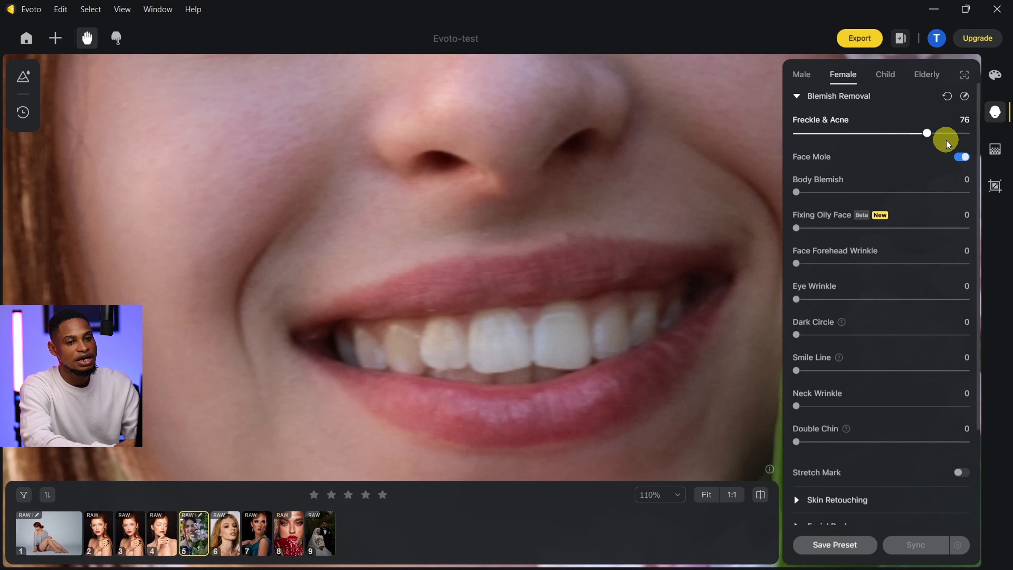
{"action": "left_click", "coordinate": [967, 159]}
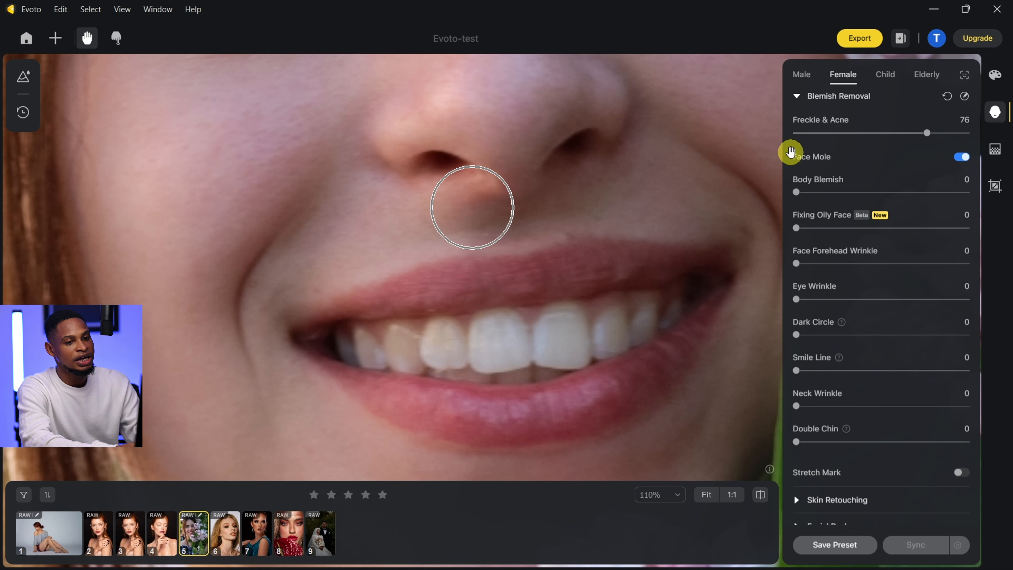
{"action": "left_click", "coordinate": [959, 158]}
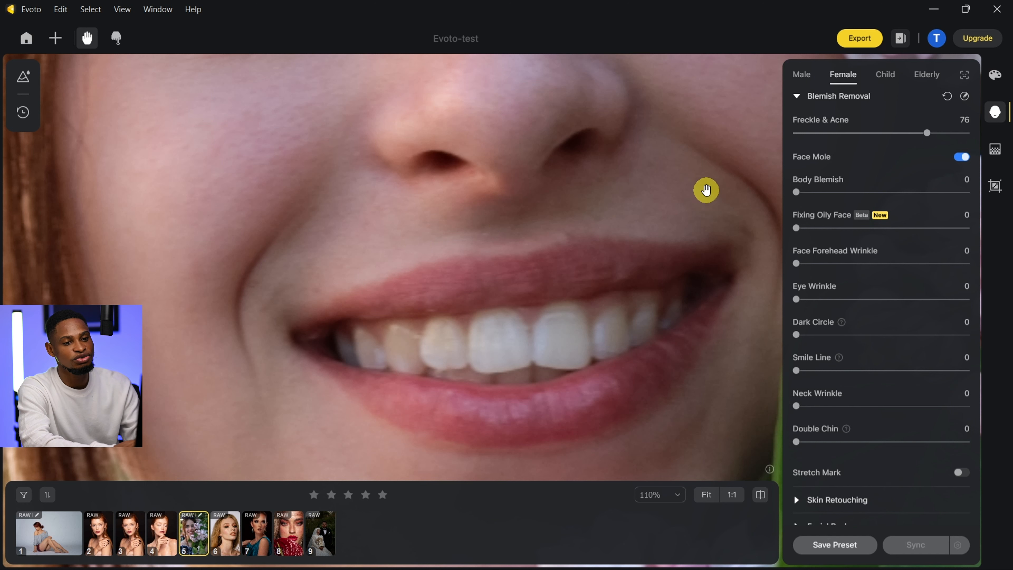
{"action": "left_click", "coordinate": [965, 158]}
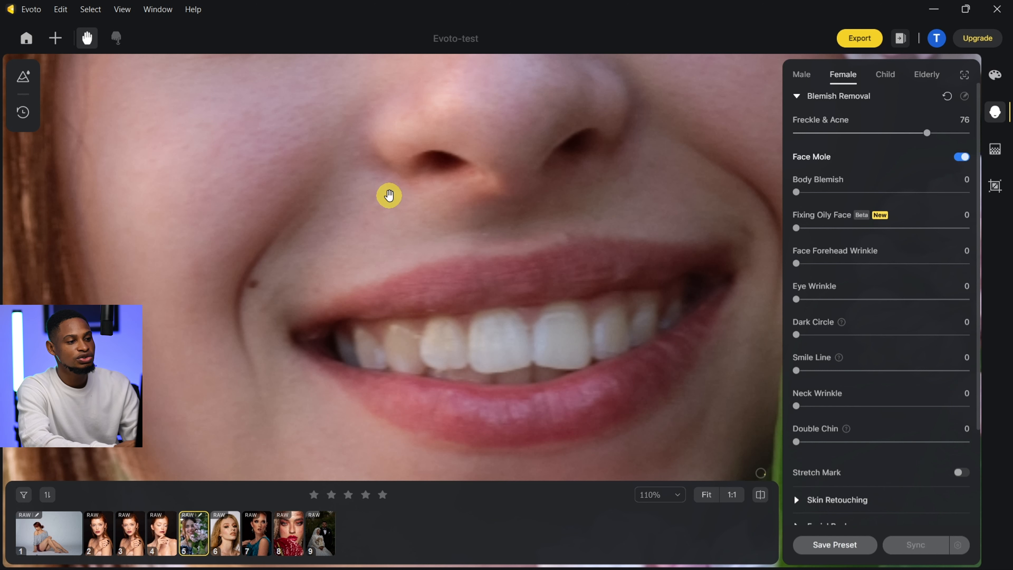
{"action": "scroll", "coordinate": [250, 288], "scroll_direction": "down", "scroll_amount": 3}
{"action": "scroll", "coordinate": [249, 288], "scroll_direction": "down", "scroll_amount": 3}
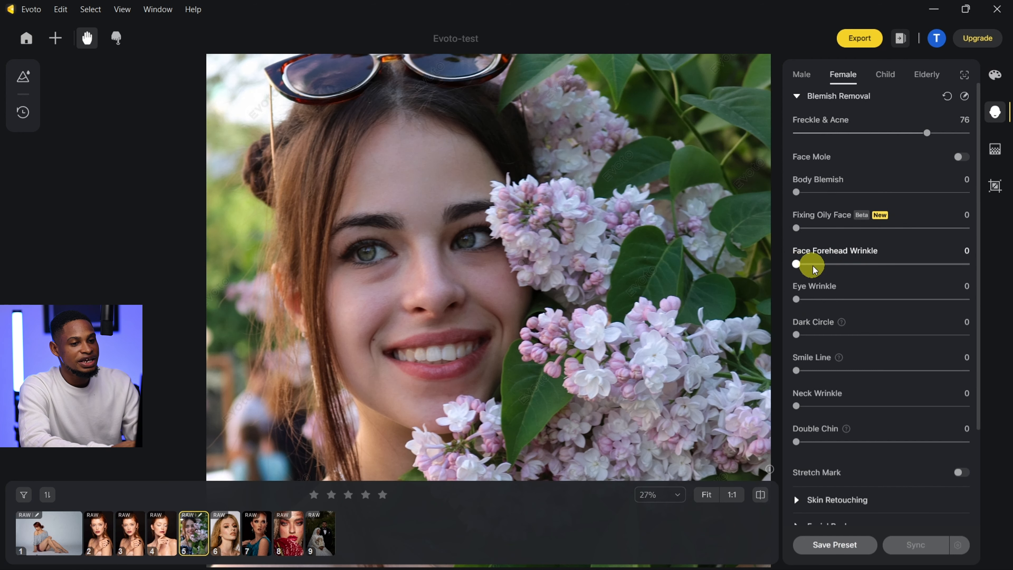
Step: Inspect the forehead and under-eye areas in photo 5 up close for wrinkles and dark circles
{"action": "scroll", "coordinate": [415, 157], "scroll_direction": "up", "scroll_amount": 3}
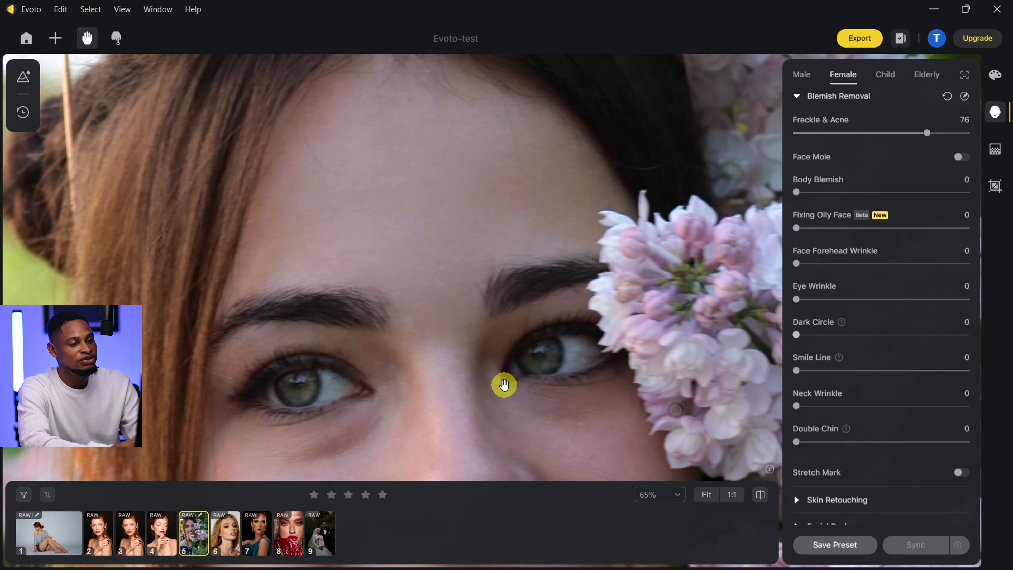
{"action": "scroll", "coordinate": [503, 384], "scroll_direction": "down", "scroll_amount": 3}
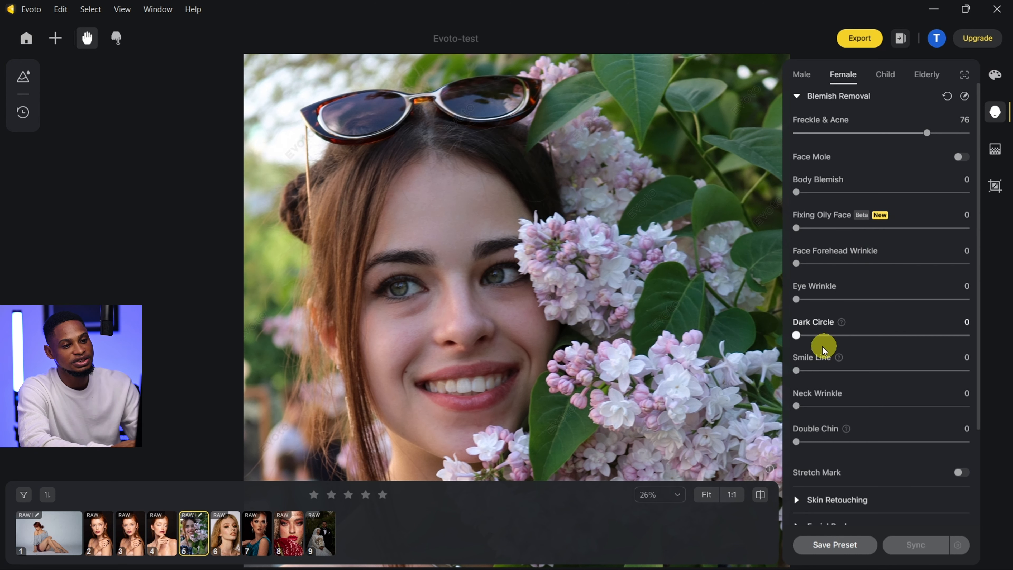
{"action": "left_click", "coordinate": [824, 336]}
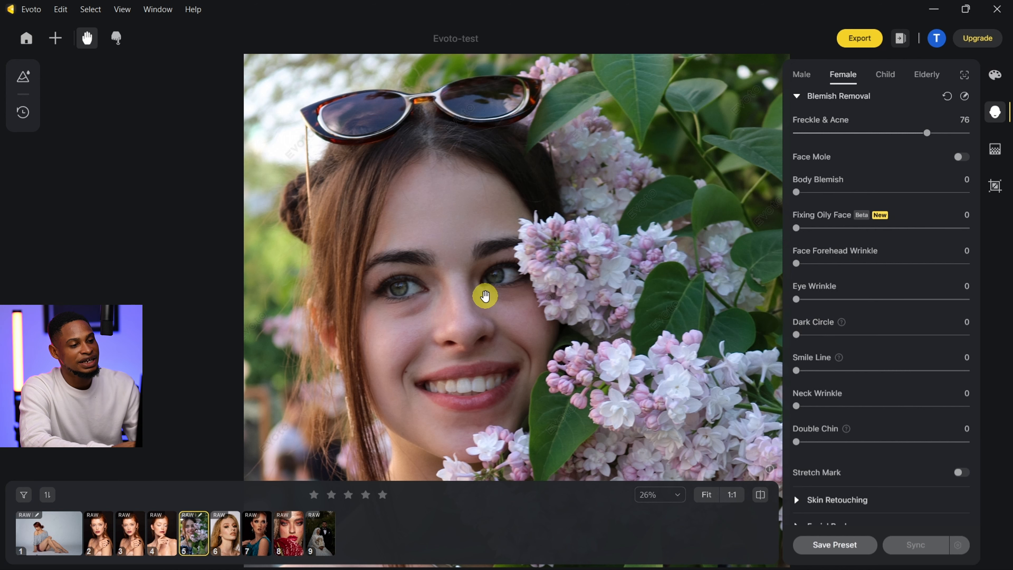
Step: Set Dark Circle removal to 100 on photo 5, comparing the under-eye area with the original and with the effect at 0
{"action": "scroll", "coordinate": [425, 305], "scroll_direction": "up", "scroll_amount": 3}
{"action": "scroll", "coordinate": [425, 306], "scroll_direction": "up", "scroll_amount": 5}
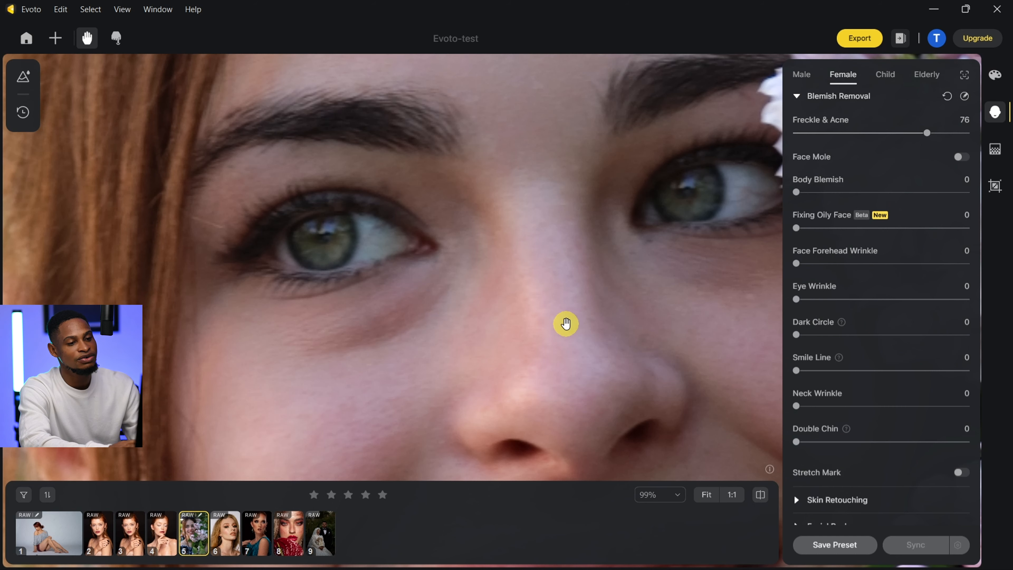
{"action": "left_click_drag", "start_coordinate": [541, 319], "coordinate": [432, 319]}
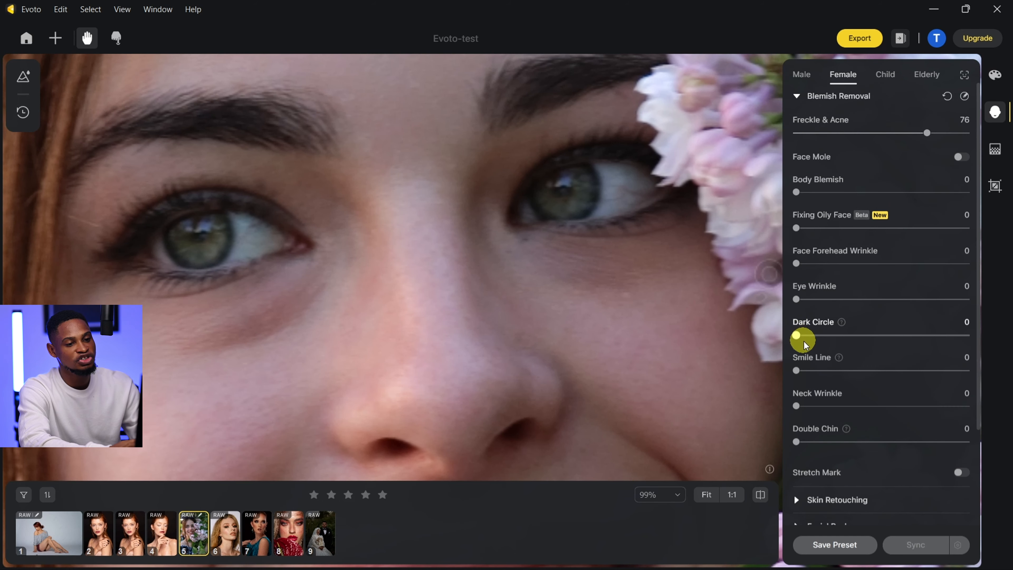
{"action": "left_click_drag", "start_coordinate": [800, 335], "coordinate": [989, 339]}
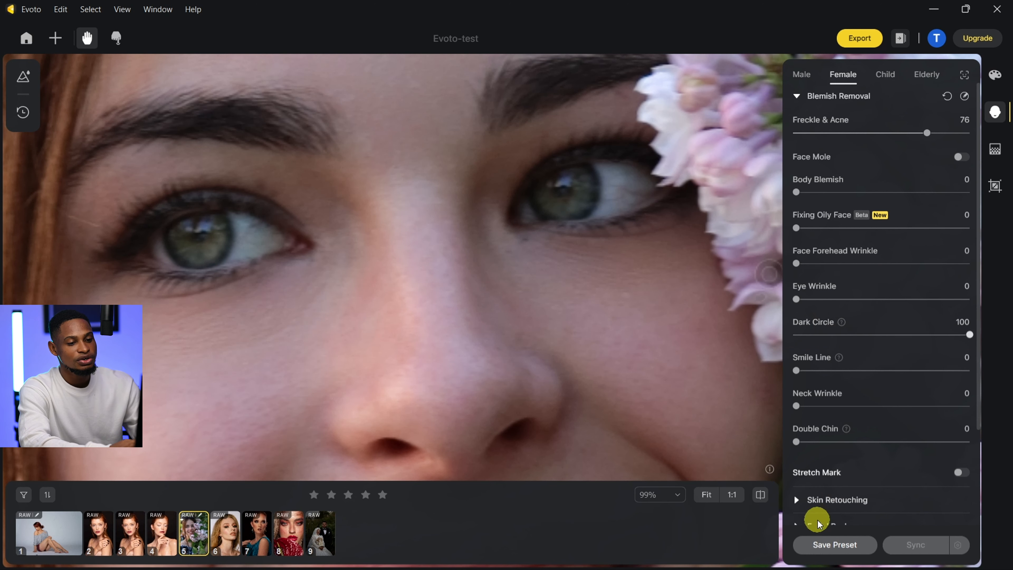
{"action": "left_click", "coordinate": [761, 496]}
{"action": "left_click", "coordinate": [762, 495]}
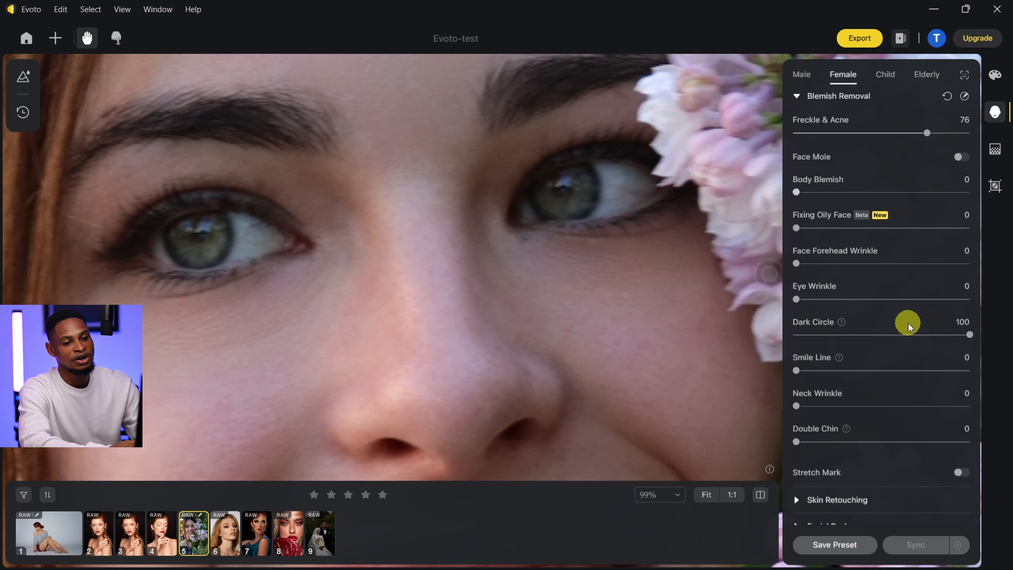
{"action": "left_click_drag", "start_coordinate": [970, 334], "coordinate": [746, 333]}
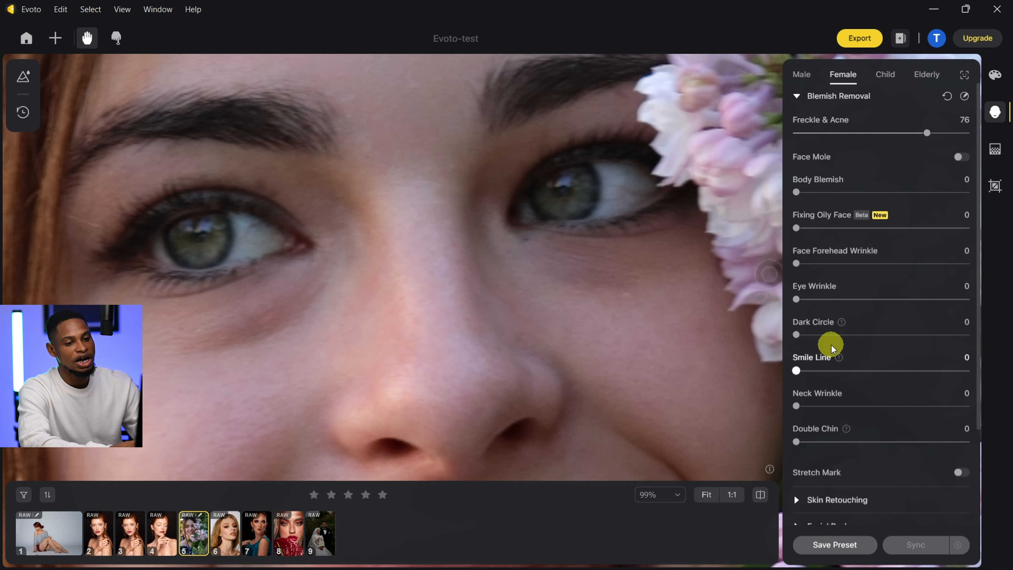
{"action": "left_click_drag", "start_coordinate": [800, 332], "coordinate": [988, 340]}
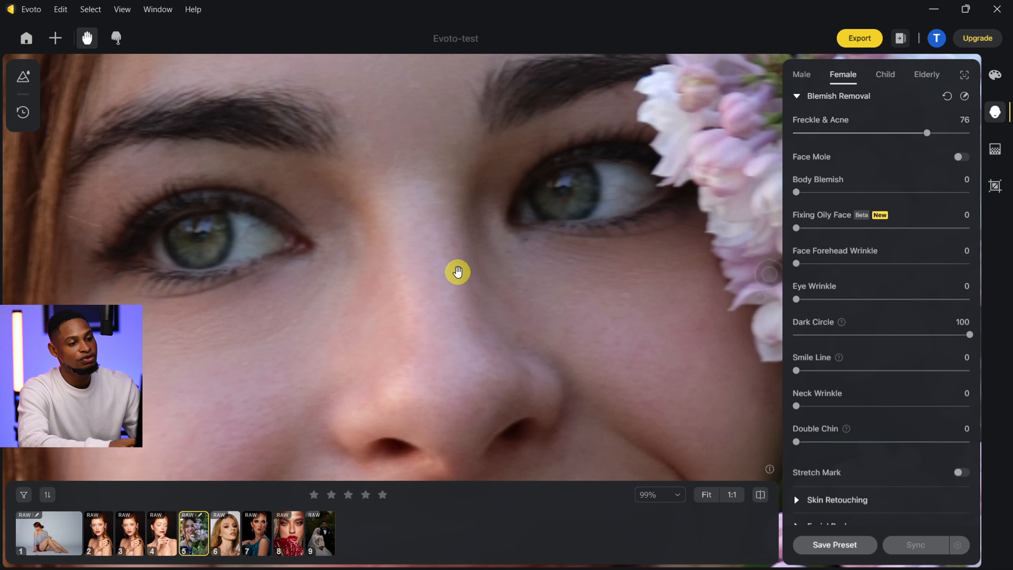
Step: Try Smile Line removal at 100 around the mouth in photo 5, then reset it to 0
{"action": "scroll", "coordinate": [458, 272], "scroll_direction": "down", "scroll_amount": 4}
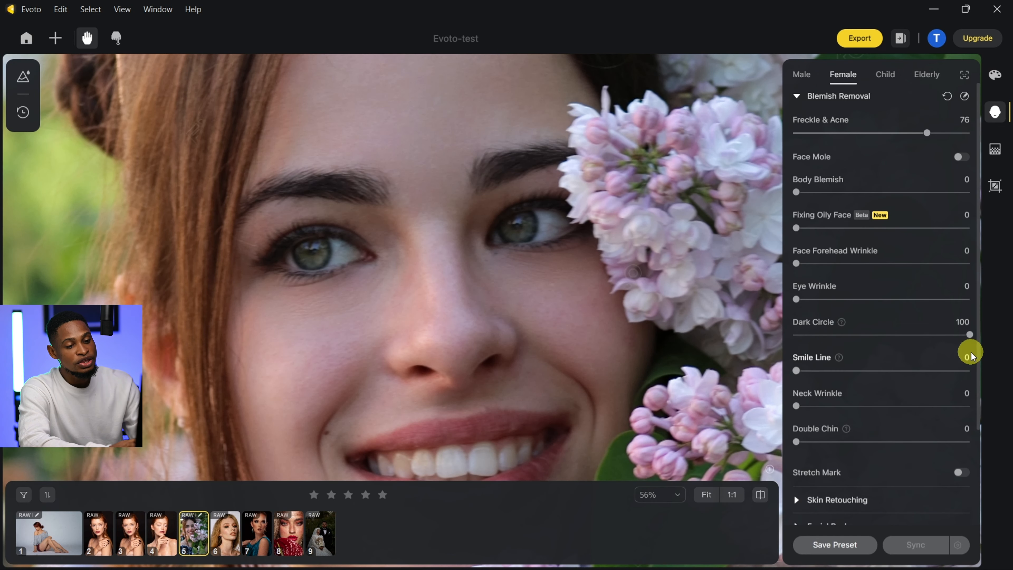
{"action": "left_click", "coordinate": [796, 375]}
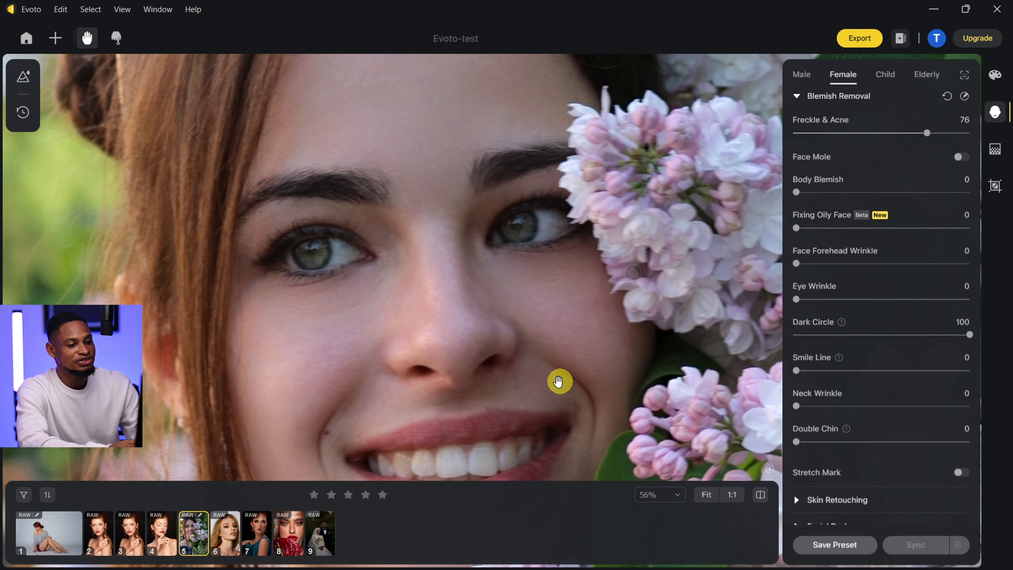
{"action": "scroll", "coordinate": [559, 381], "scroll_direction": "down", "scroll_amount": 4}
{"action": "left_click_drag", "start_coordinate": [554, 380], "coordinate": [497, 297]}
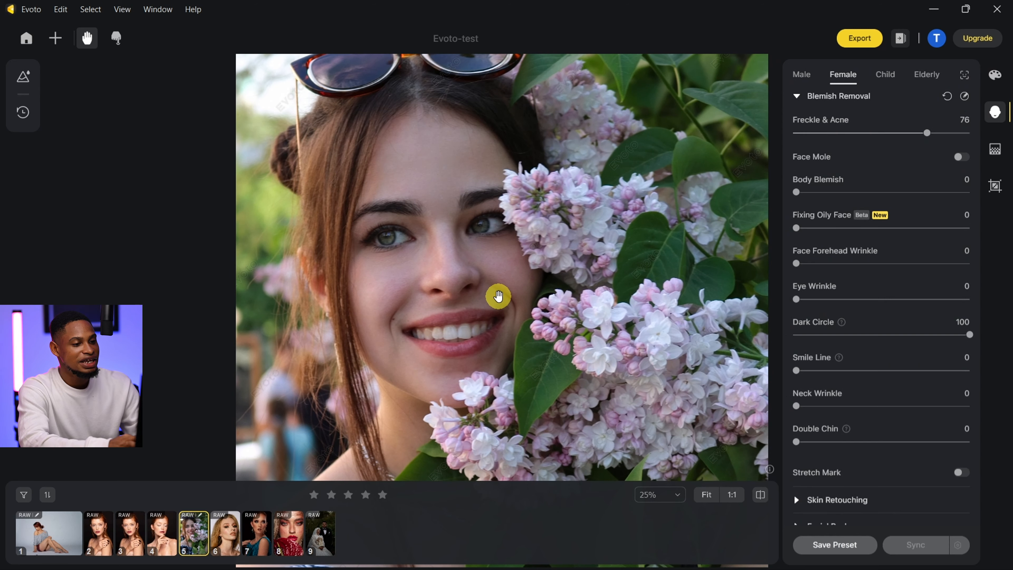
{"action": "scroll", "coordinate": [498, 296], "scroll_direction": "up", "scroll_amount": 4}
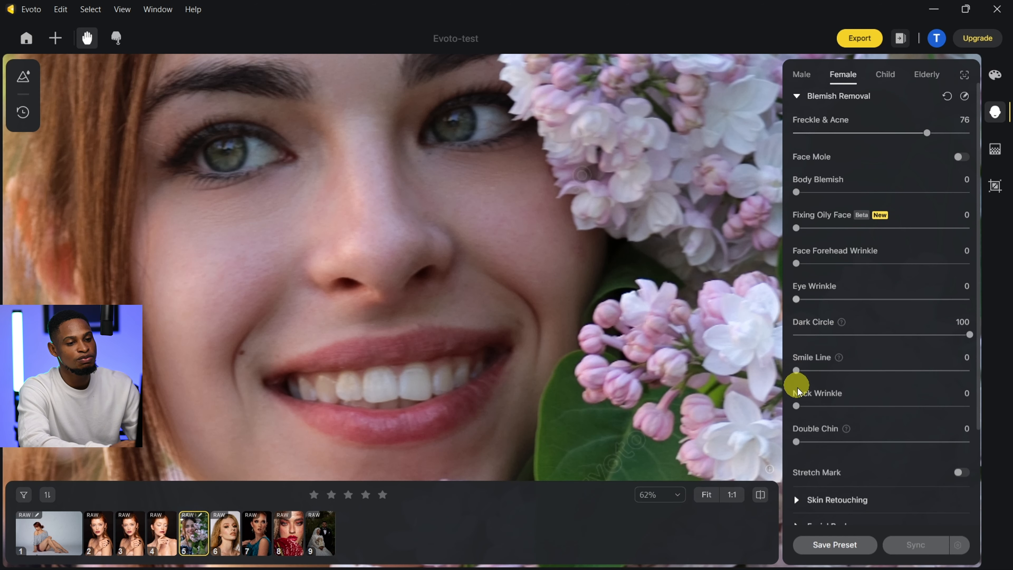
{"action": "left_click_drag", "start_coordinate": [799, 372], "coordinate": [997, 369]}
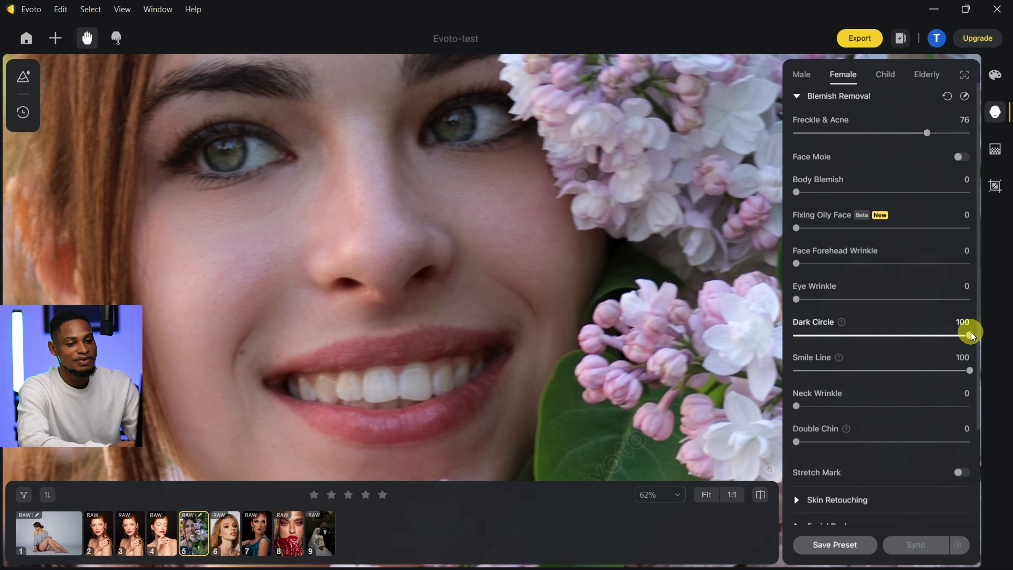
{"action": "left_click_drag", "start_coordinate": [970, 370], "coordinate": [714, 377]}
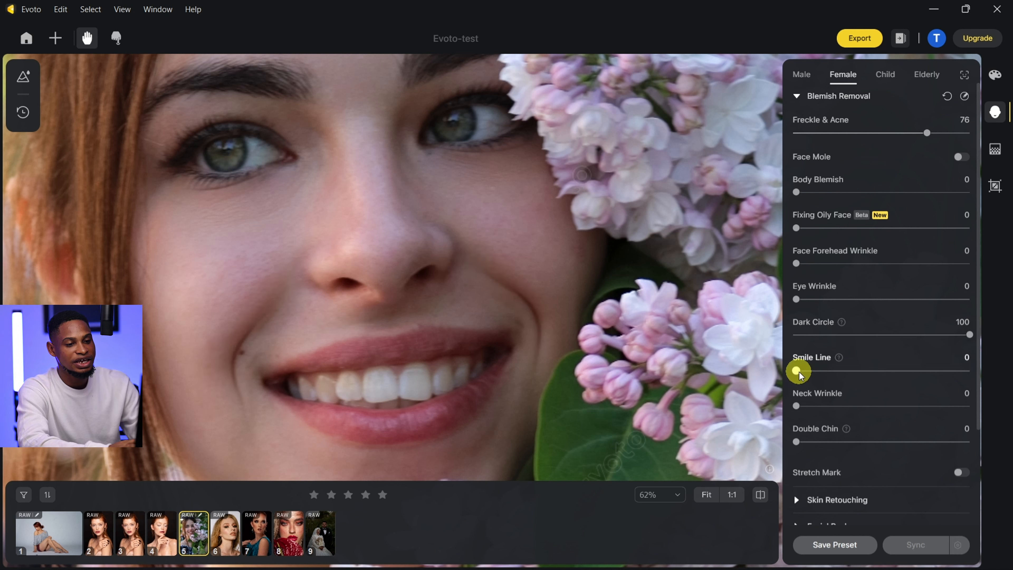
Step: Preview Smile Line removal at 100, reduce it to 28 on photo 5, and compare the result with the original
{"action": "left_click_drag", "start_coordinate": [800, 372], "coordinate": [1007, 377]}
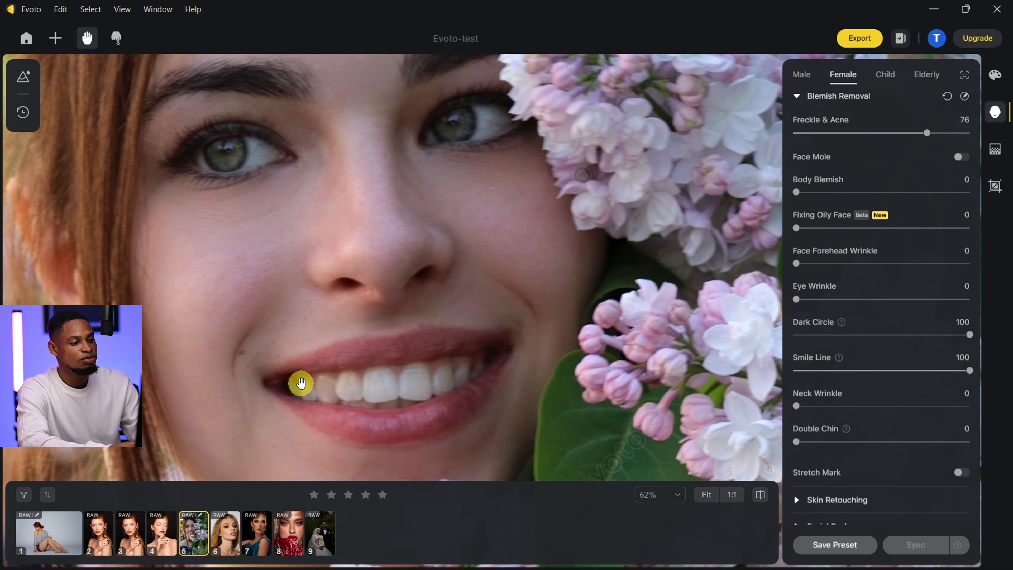
{"action": "left_click_drag", "start_coordinate": [971, 374], "coordinate": [842, 378]}
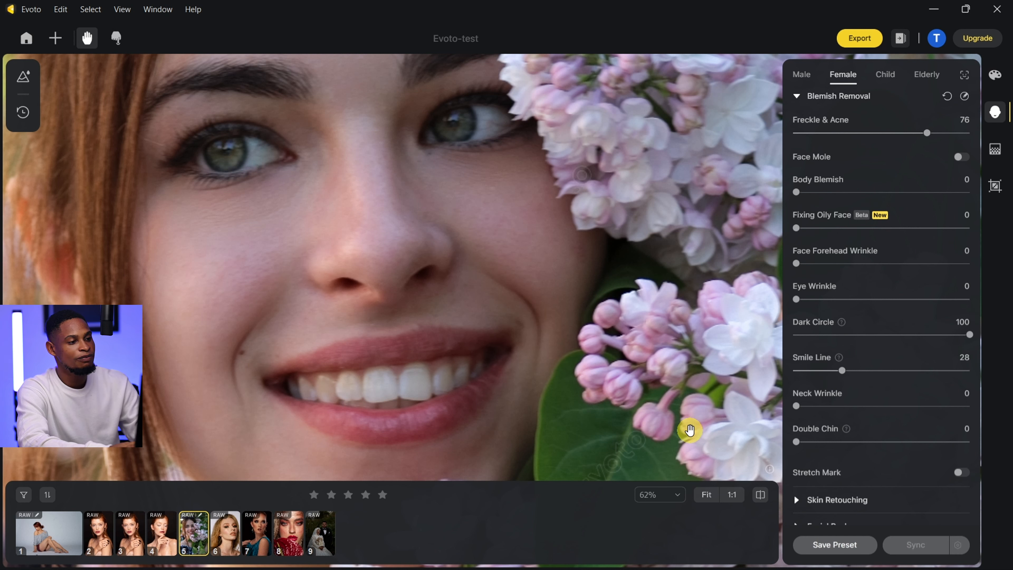
{"action": "left_click", "coordinate": [761, 495]}
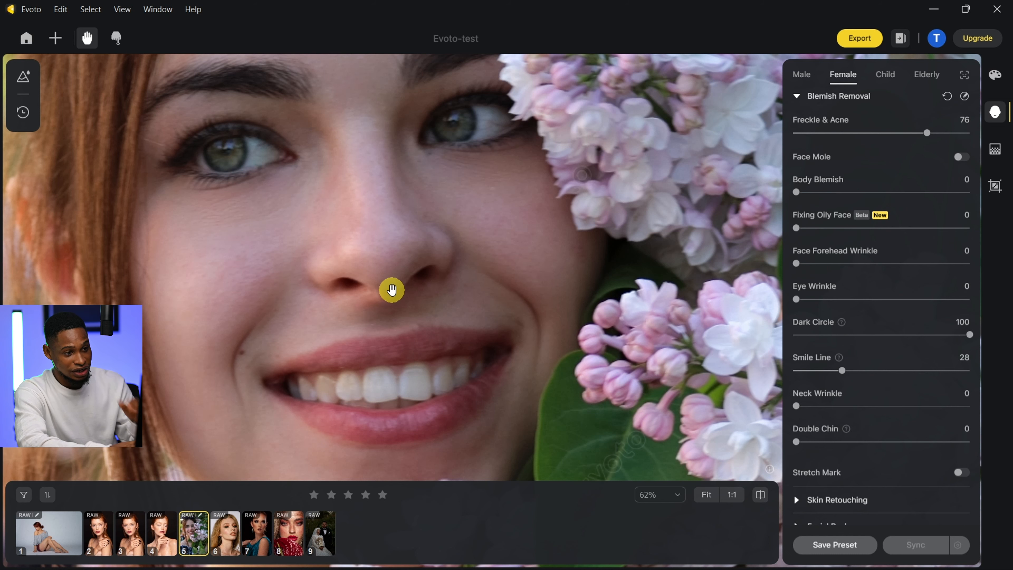
Step: Try Smooth Face Skin (Dodge & Burn) at 66, 43 and 0 on photo 5, and settle on 49
{"action": "scroll", "coordinate": [391, 289], "scroll_direction": "down", "scroll_amount": 3}
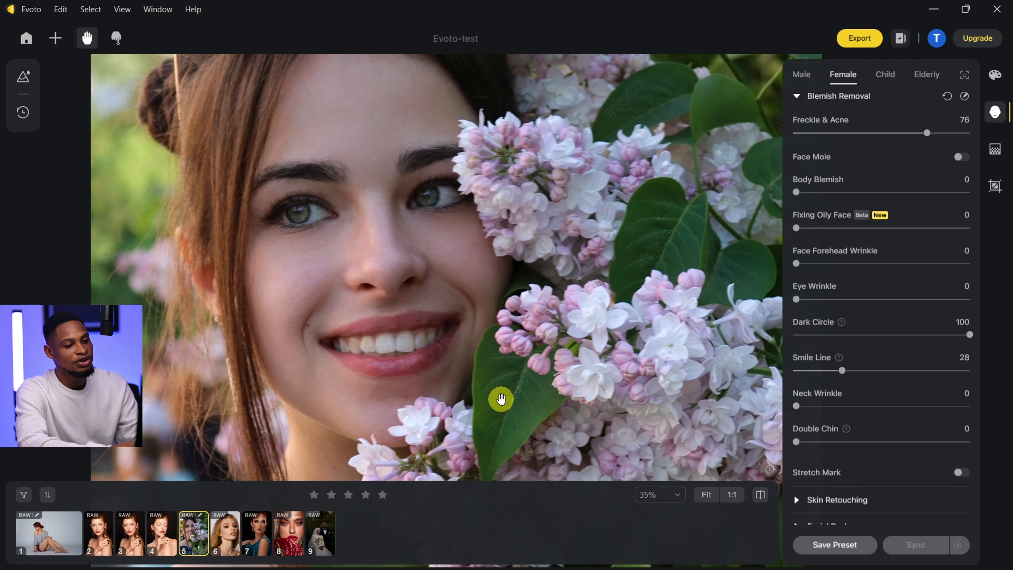
{"action": "scroll", "coordinate": [889, 433], "scroll_direction": "down", "scroll_amount": 2}
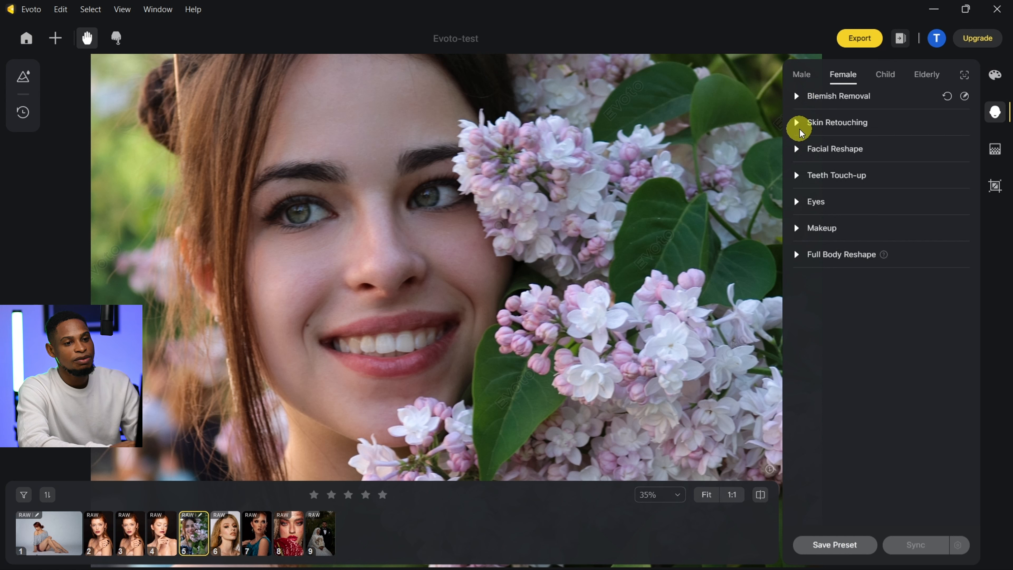
{"action": "key", "text": "ctrl"}
{"action": "key", "text": "ctrl"}
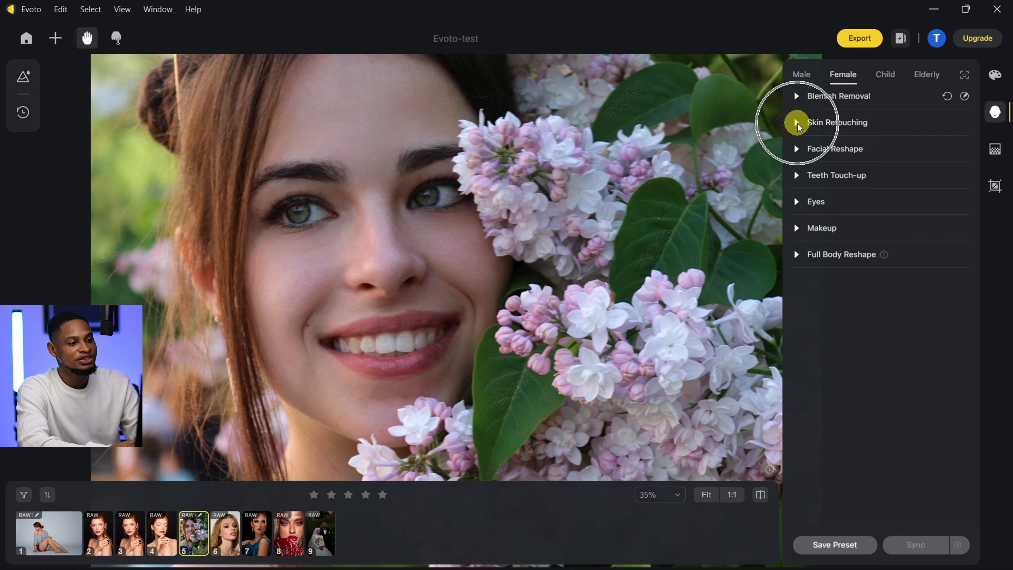
{"action": "left_click", "coordinate": [797, 124]}
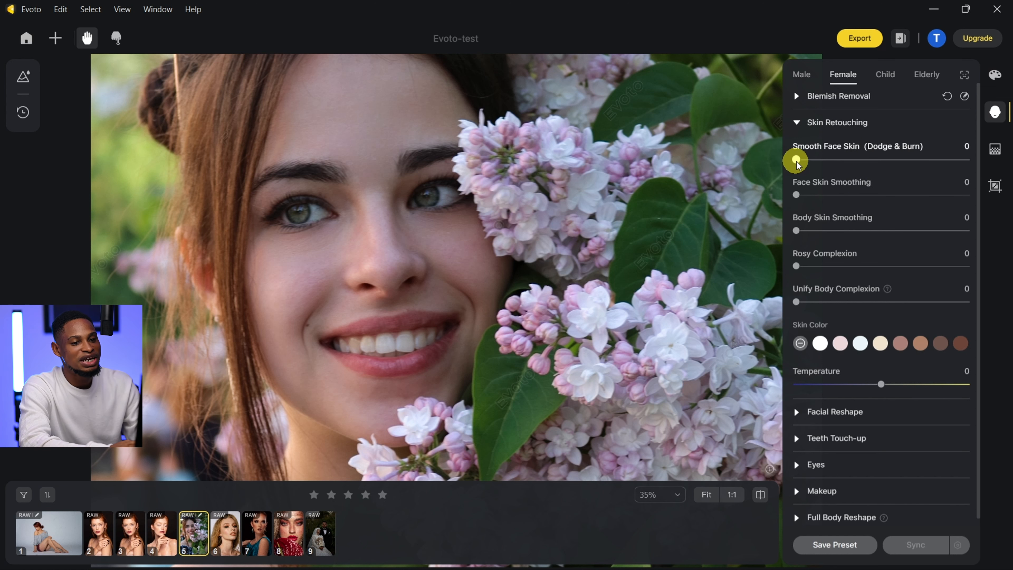
{"action": "left_click_drag", "start_coordinate": [799, 160], "coordinate": [908, 171]}
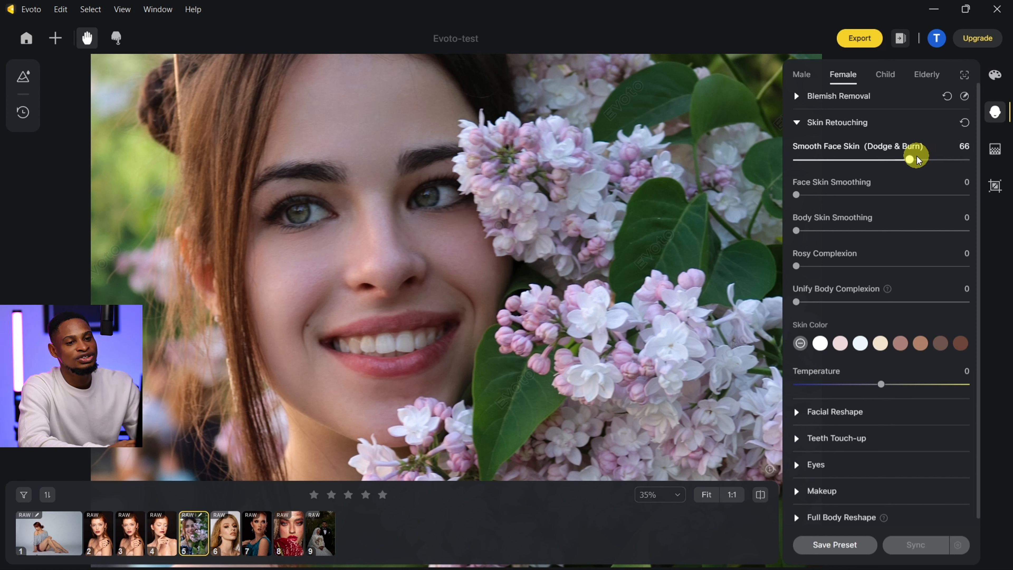
{"action": "left_click_drag", "start_coordinate": [912, 158], "coordinate": [873, 172]}
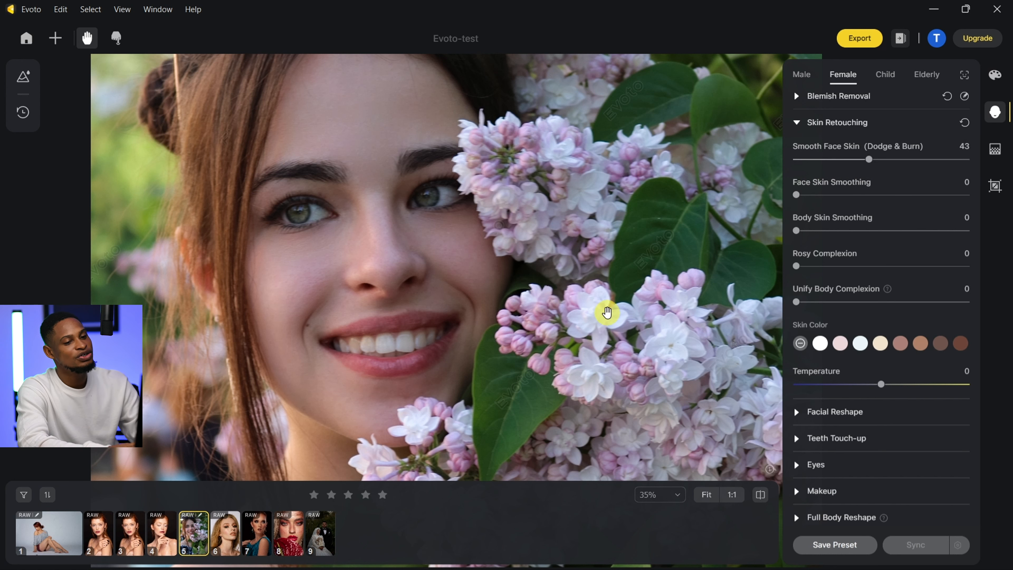
{"action": "double_click", "coordinate": [869, 159]}
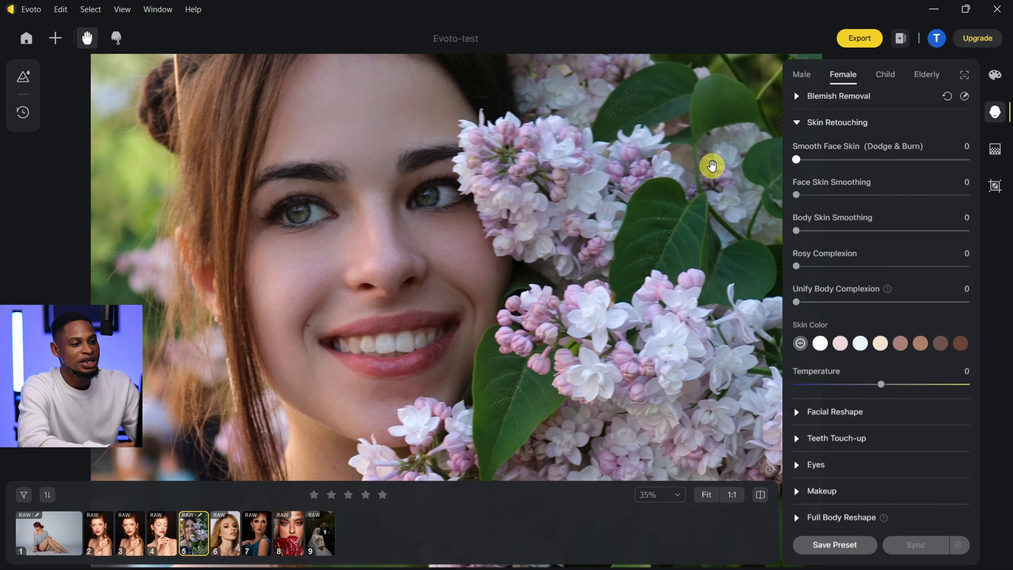
{"action": "left_click_drag", "start_coordinate": [803, 159], "coordinate": [880, 160]}
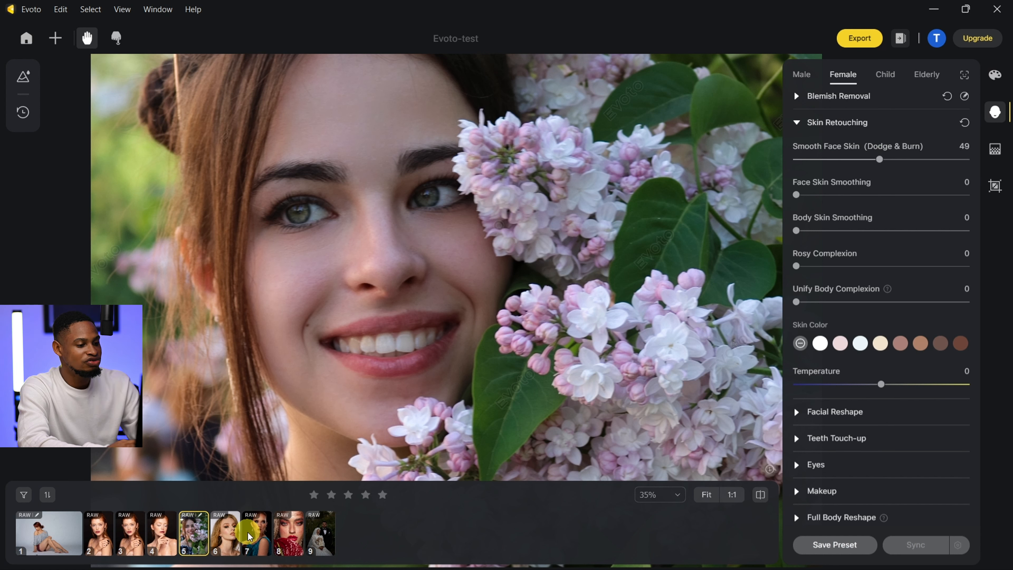
Step: Set Smooth Face Skin (Dodge & Burn) to 100 on photo 8, the red-lipped close-up, and compare the skin with the original
{"action": "left_click", "coordinate": [294, 527]}
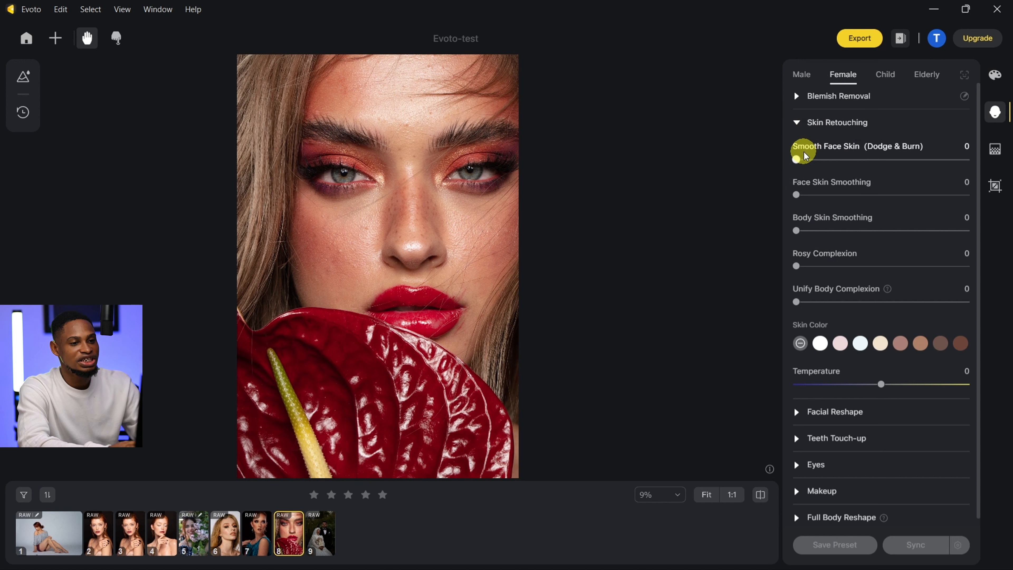
{"action": "left_click_drag", "start_coordinate": [800, 165], "coordinate": [902, 171]}
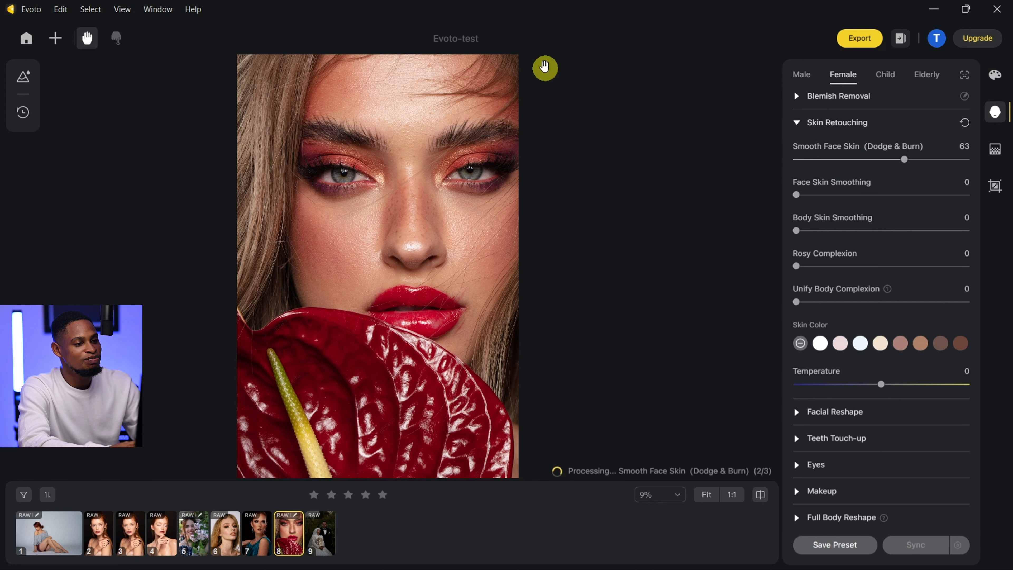
{"action": "left_click_drag", "start_coordinate": [911, 162], "coordinate": [999, 154]}
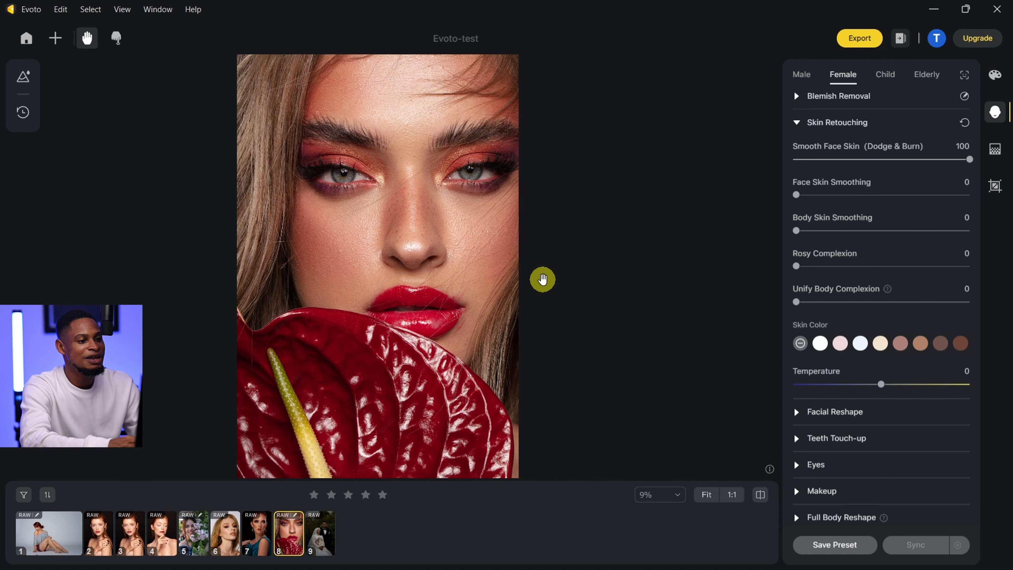
{"action": "scroll", "coordinate": [542, 280], "scroll_direction": "up", "scroll_amount": 3}
{"action": "left_click", "coordinate": [760, 494]}
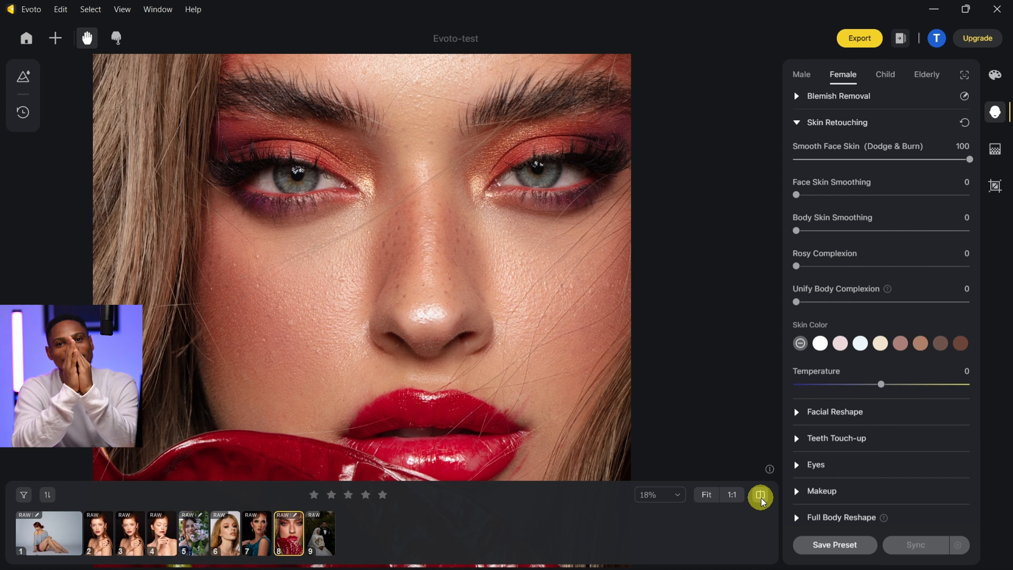
Step: Return to photo 5 and try Face Skin Smoothing at 65, then reset it to 0
{"action": "left_click", "coordinate": [198, 535]}
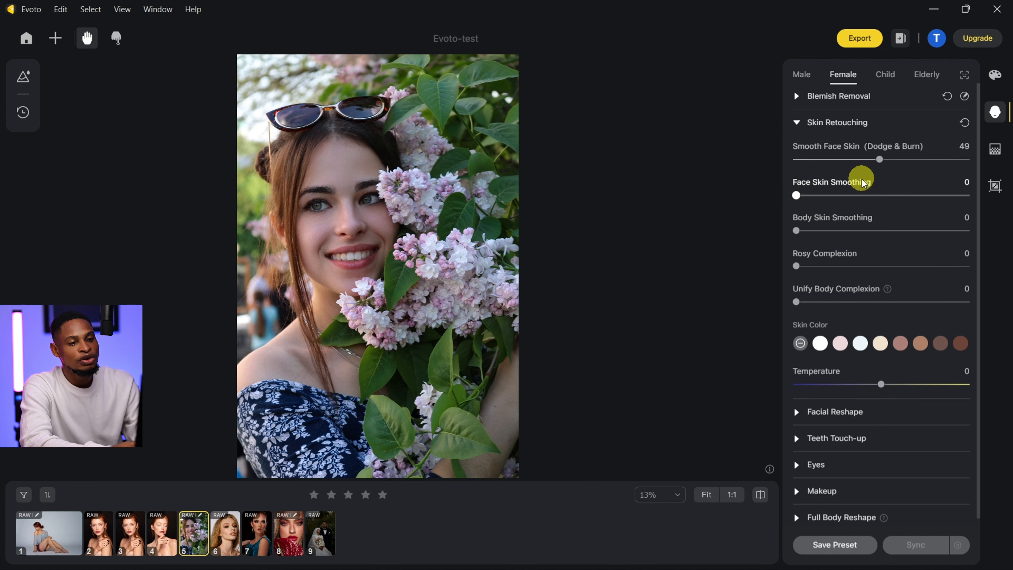
{"action": "left_click", "coordinate": [327, 181]}
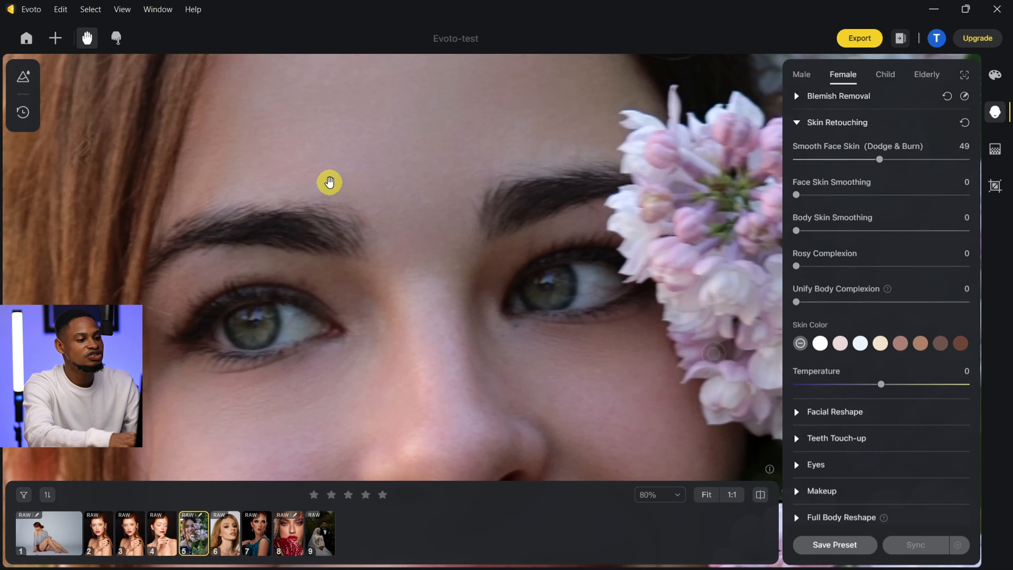
{"action": "left_click", "coordinate": [477, 281]}
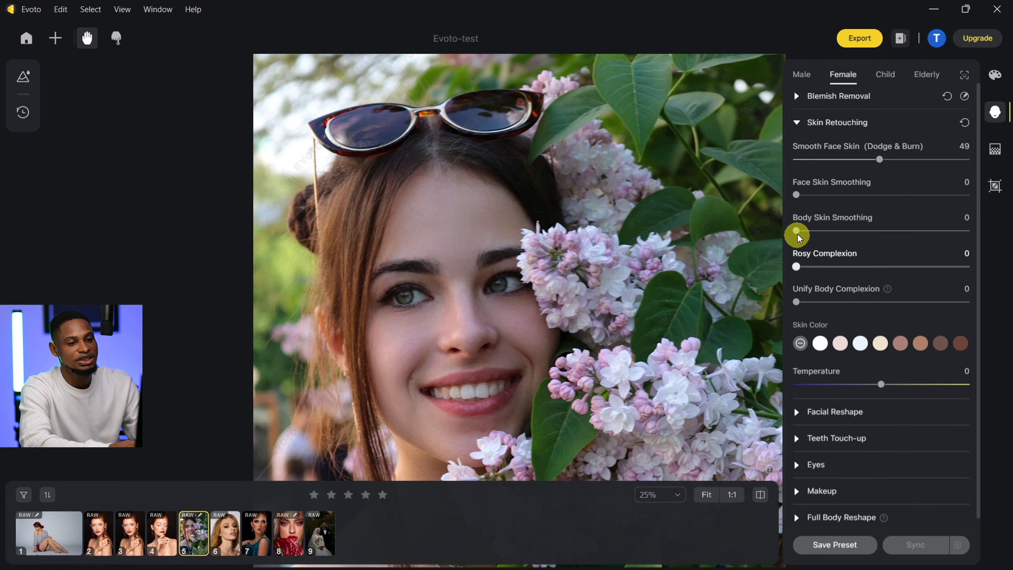
{"action": "left_click_drag", "start_coordinate": [908, 200], "coordinate": [908, 201]}
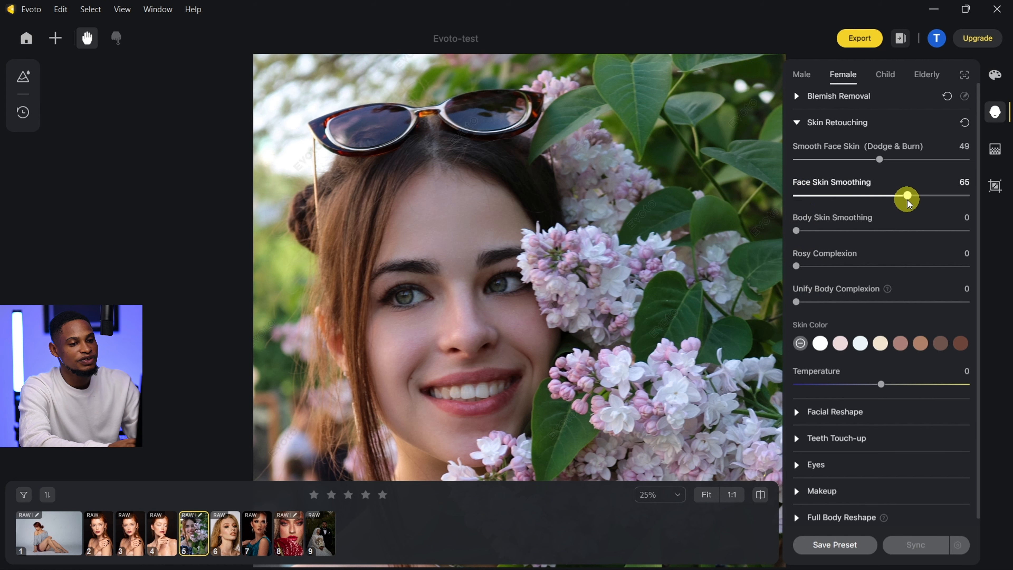
{"action": "left_click", "coordinate": [470, 264]}
{"action": "left_click", "coordinate": [470, 264]}
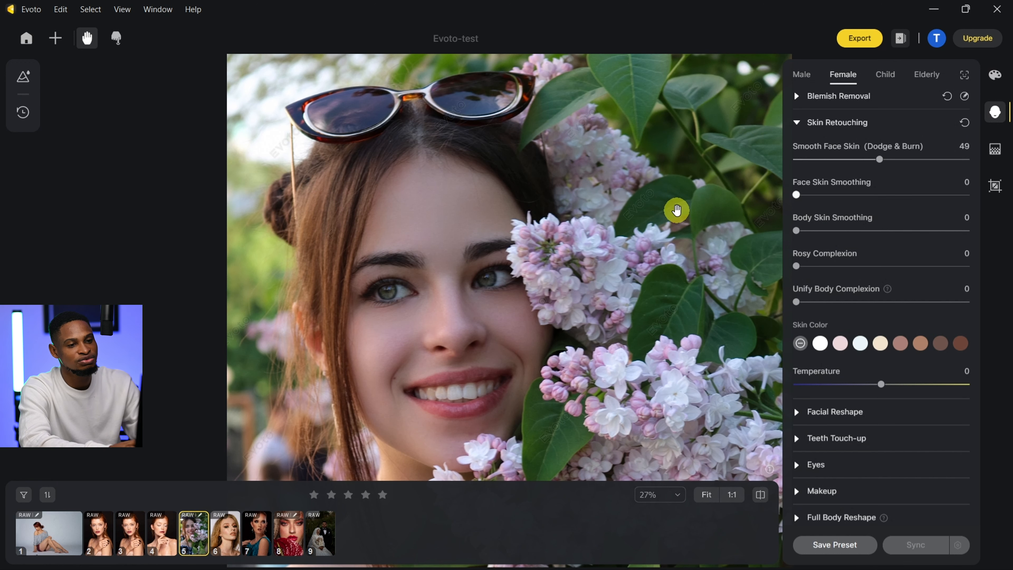
Step: Set Face Skin Smoothing to 100 on photo 8 and inspect the facial skin texture up close
{"action": "left_click", "coordinate": [289, 534]}
{"action": "left_click_drag", "start_coordinate": [797, 197], "coordinate": [979, 202]}
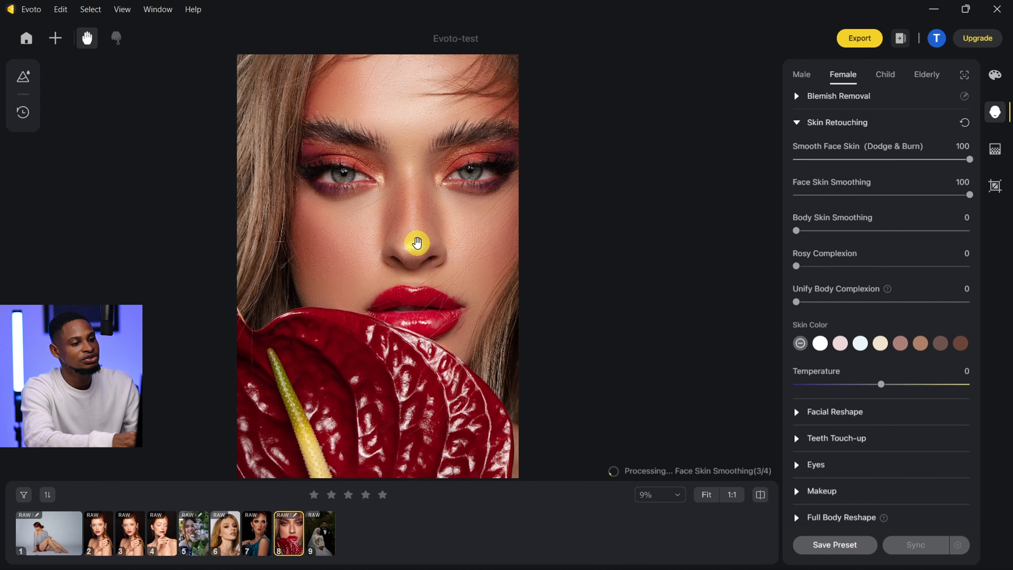
{"action": "scroll", "coordinate": [417, 242], "scroll_direction": "up", "scroll_amount": 2}
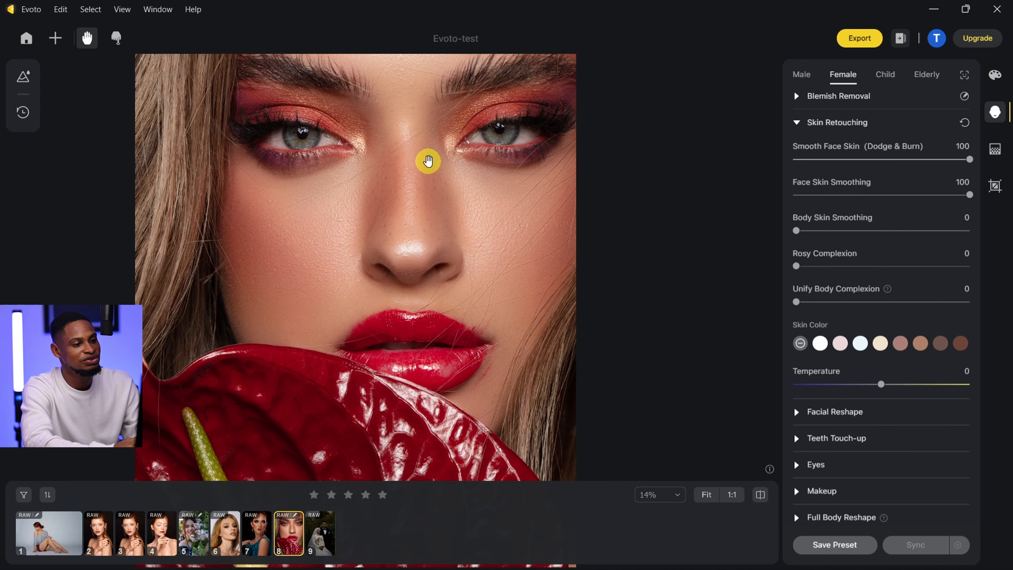
{"action": "left_click_drag", "start_coordinate": [428, 158], "coordinate": [402, 235]}
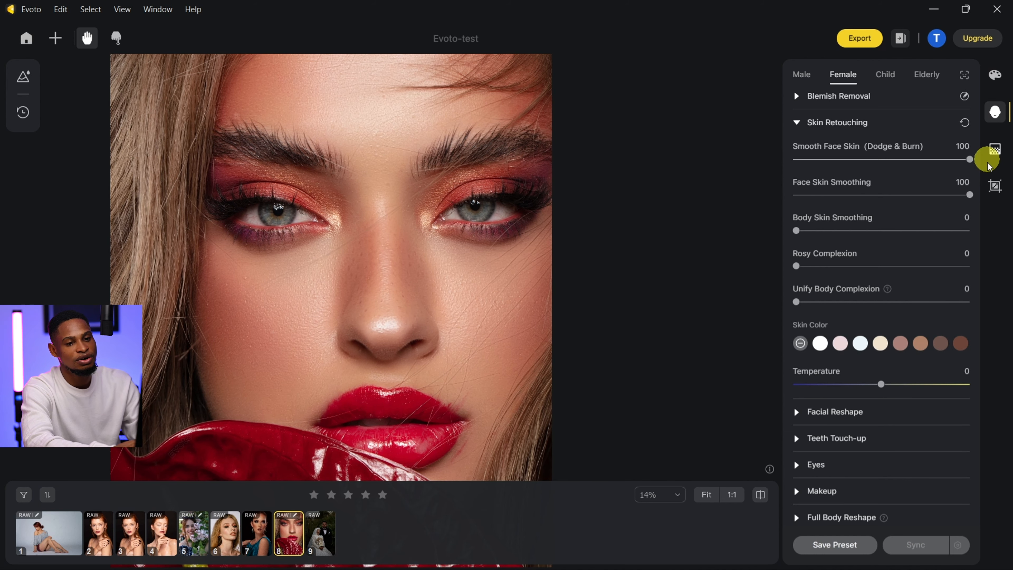
Step: Reset Face Skin Smoothing to 0 on photo 8, the red-lipped close-up
{"action": "left_click_drag", "start_coordinate": [970, 196], "coordinate": [798, 189]}
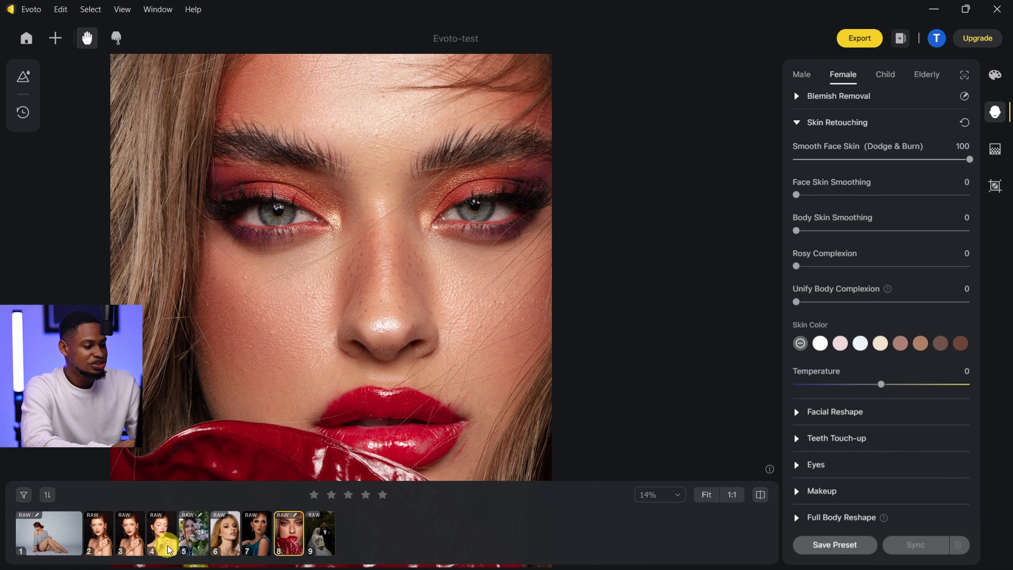
Step: Try Body Skin Smoothing at 80 on the legs in photo 1, the seated model, and reset it to 0
{"action": "left_click", "coordinate": [53, 537]}
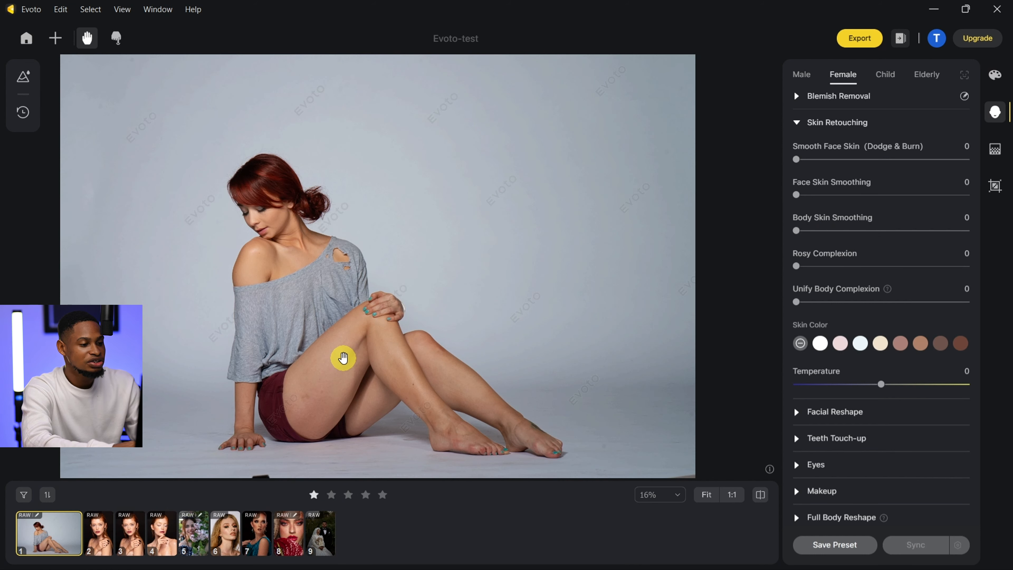
{"action": "scroll", "coordinate": [343, 358], "scroll_direction": "up", "scroll_amount": 5}
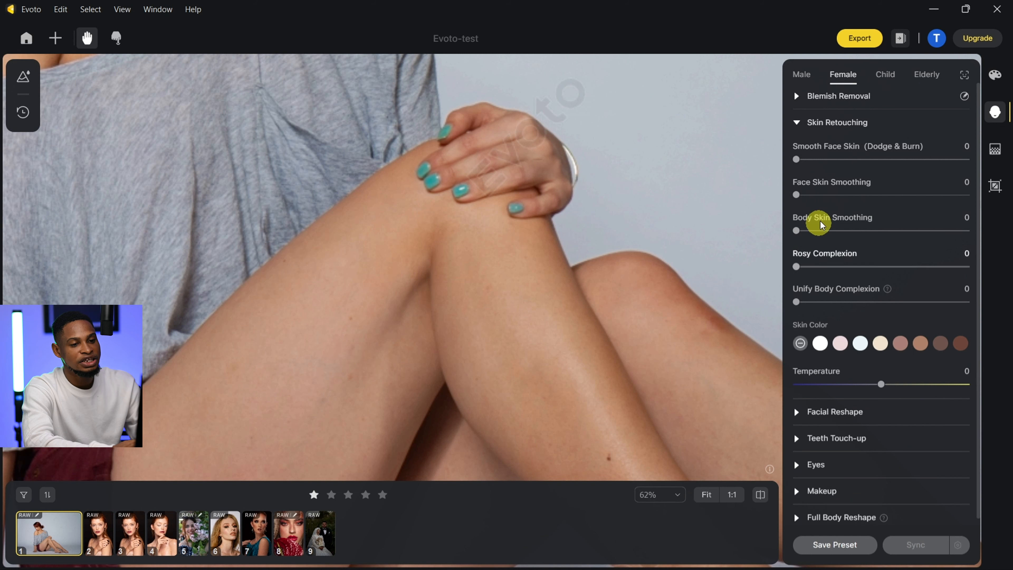
{"action": "left_click_drag", "start_coordinate": [723, 245], "coordinate": [745, 127]}
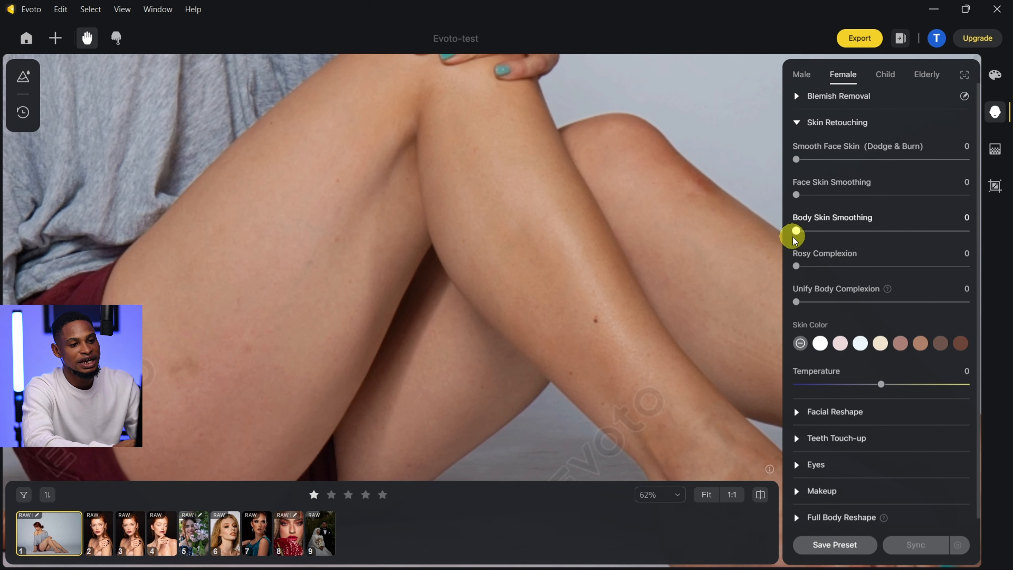
{"action": "left_click_drag", "start_coordinate": [799, 233], "coordinate": [935, 232]}
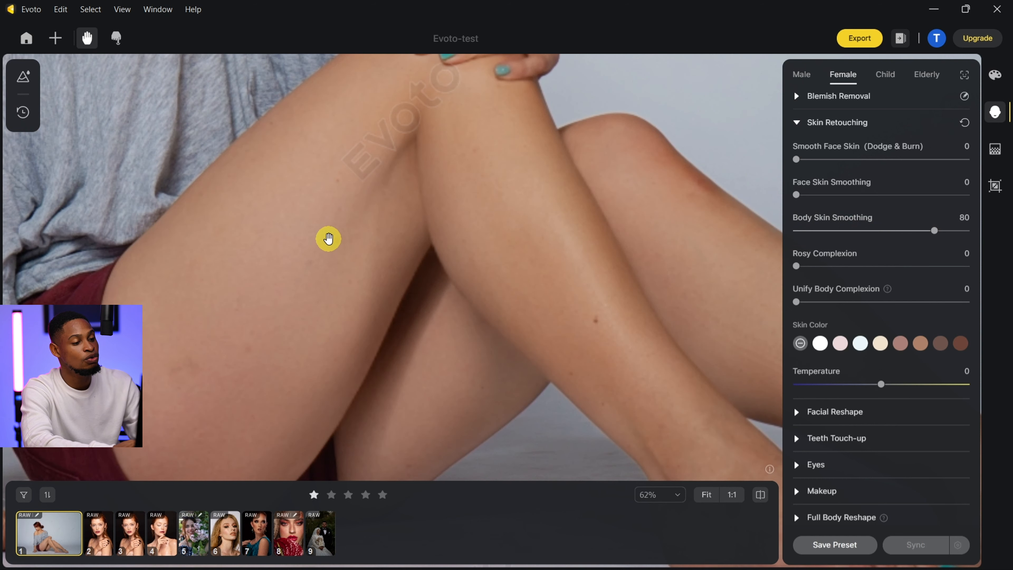
{"action": "scroll", "coordinate": [327, 238], "scroll_direction": "down", "scroll_amount": 4}
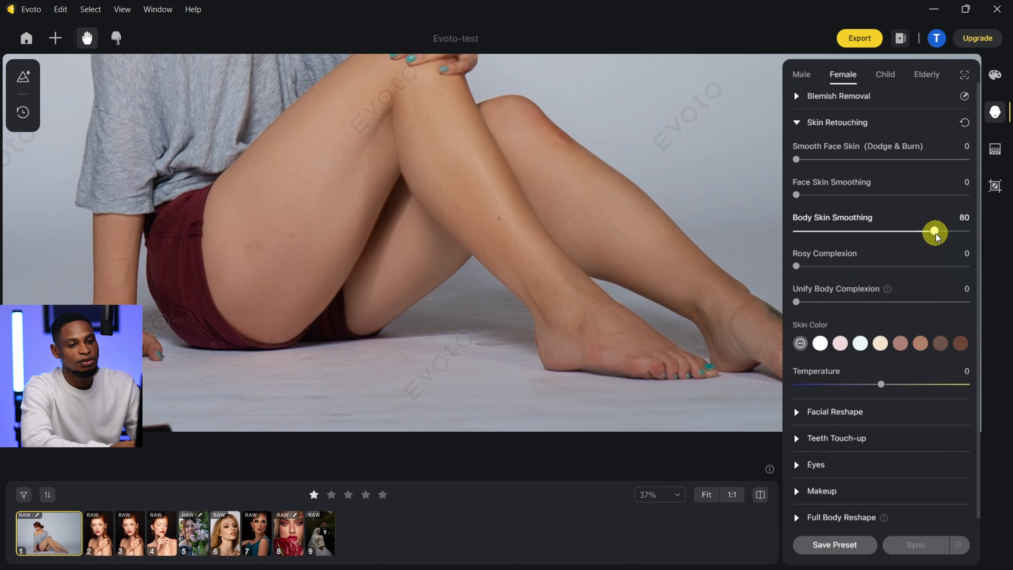
{"action": "left_click_drag", "start_coordinate": [934, 231], "coordinate": [764, 227]}
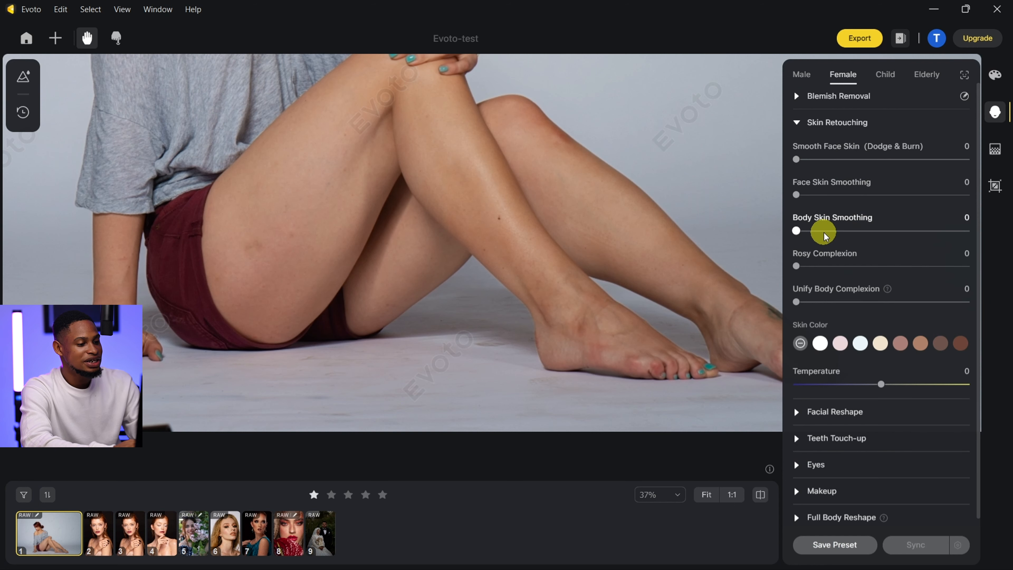
Step: Try Rosy Complexion at 64 on photo 5, the woman with lilacs, and return it to 0
{"action": "left_click", "coordinate": [194, 533]}
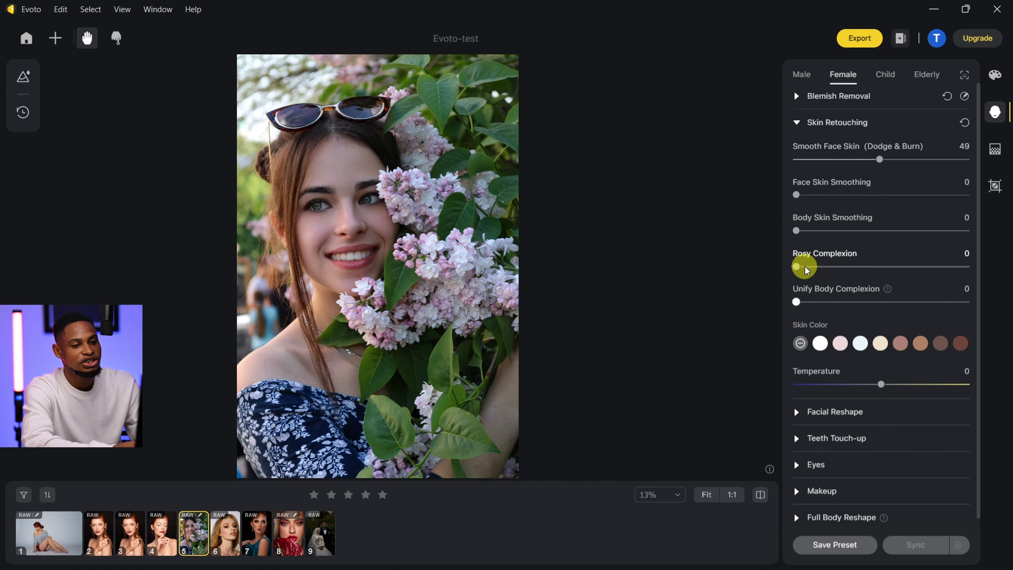
{"action": "left_click_drag", "start_coordinate": [796, 266], "coordinate": [905, 267]}
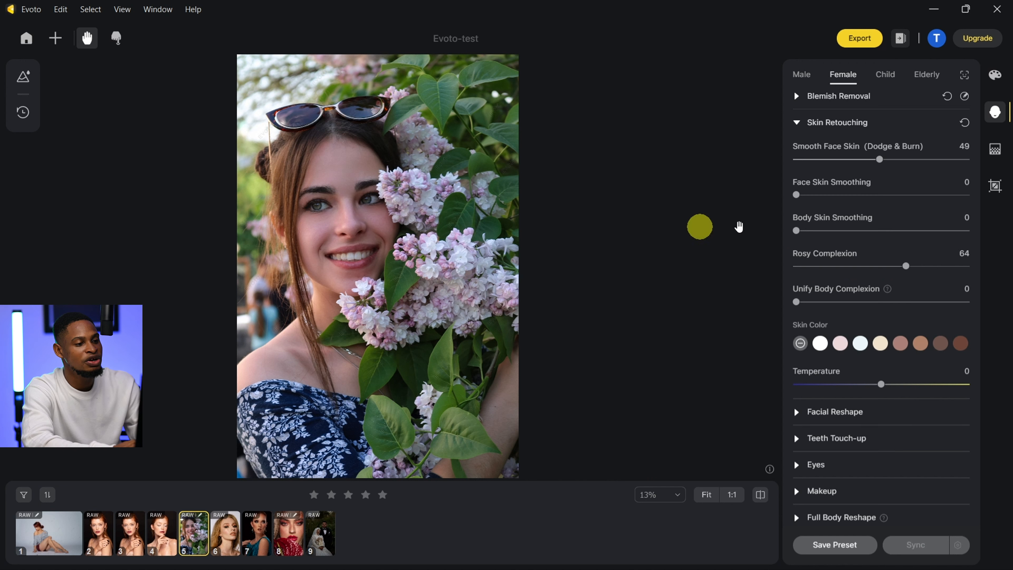
{"action": "left_click_drag", "start_coordinate": [903, 266], "coordinate": [814, 266]}
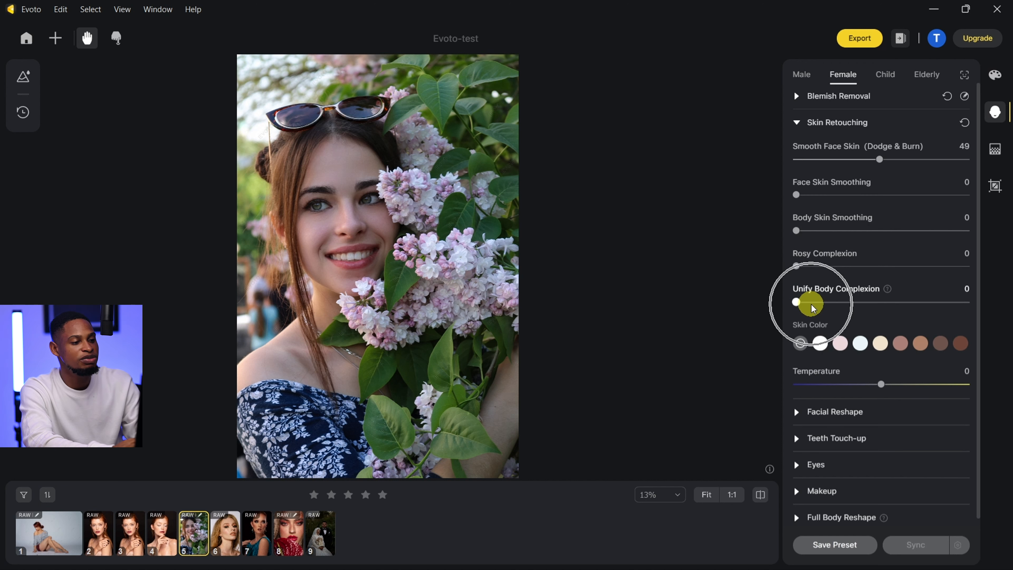
Step: Set Unify Body Complexion to 22 on photo 5 and to 28 on photo 8
{"action": "left_click_drag", "start_coordinate": [803, 307], "coordinate": [833, 305]}
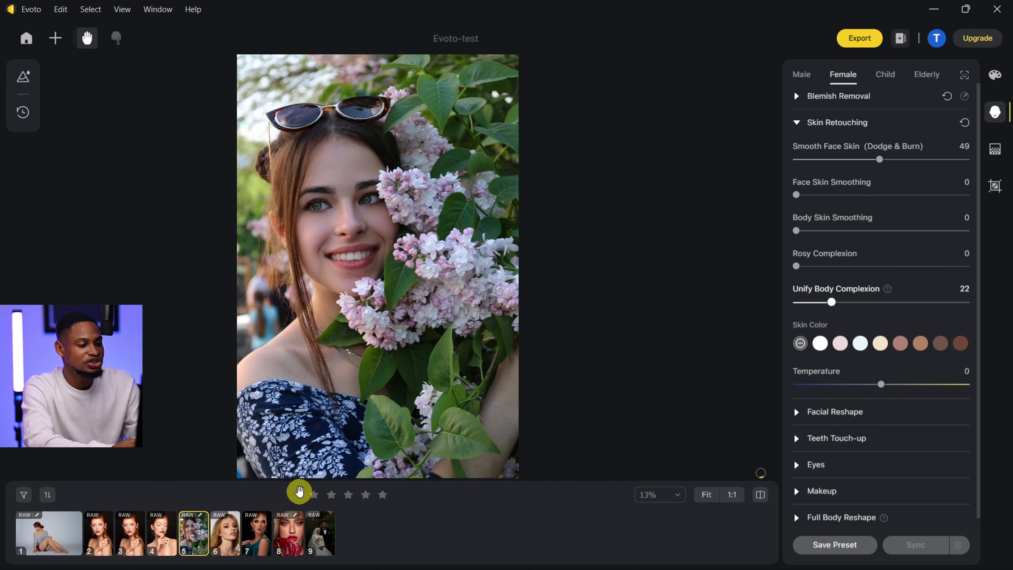
{"action": "left_click", "coordinate": [288, 531]}
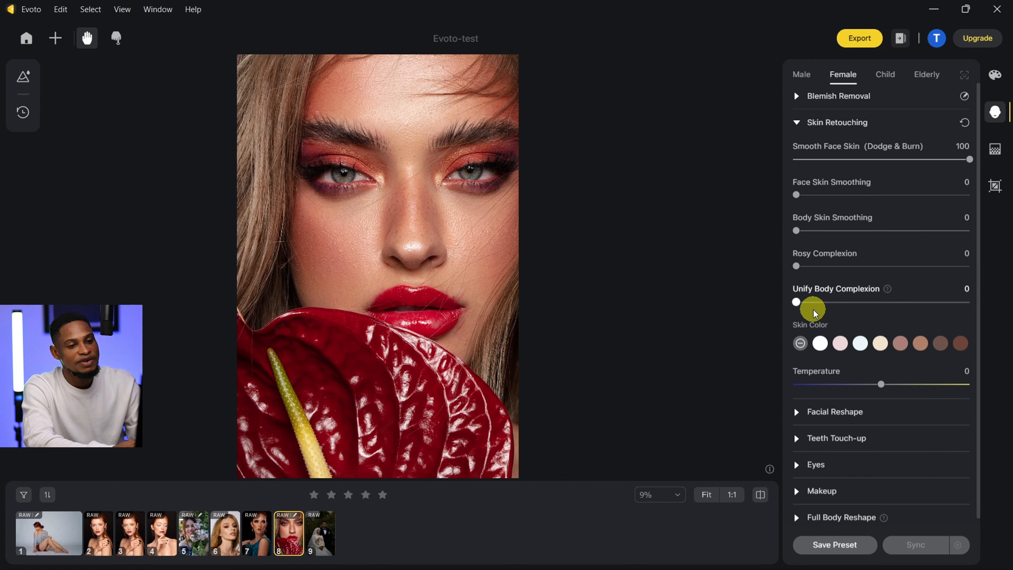
{"action": "mouse_move", "coordinate": [831, 302]}
{"action": "left_mouse_down"}
{"action": "mouse_move", "coordinate": [814, 302]}
{"action": "mouse_move", "coordinate": [841, 302]}
{"action": "left_mouse_up"}
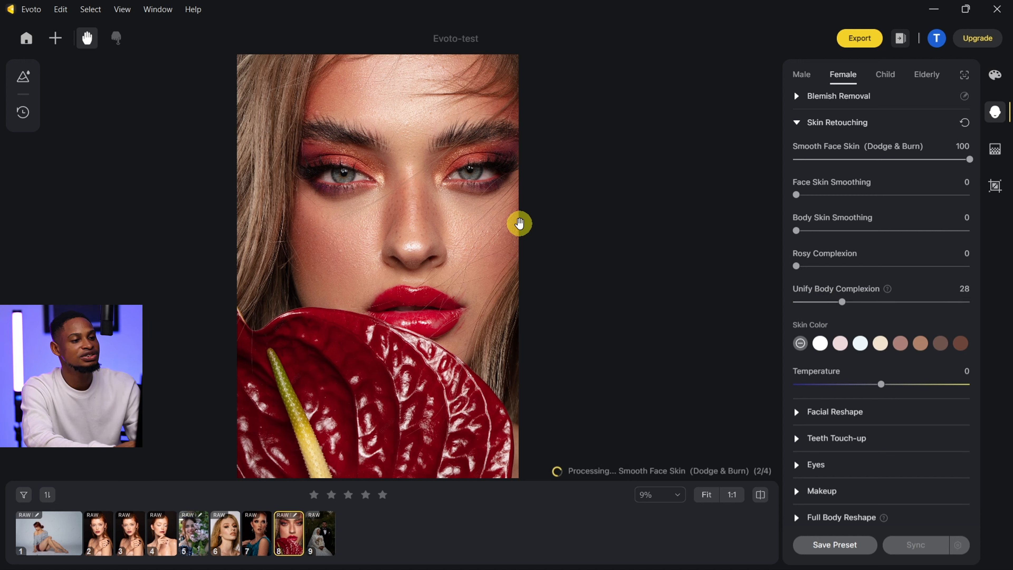
Step: Try the light brown Skin Color on photo 5, inspect the face up close, and clear the skin colour again
{"action": "left_click", "coordinate": [194, 531]}
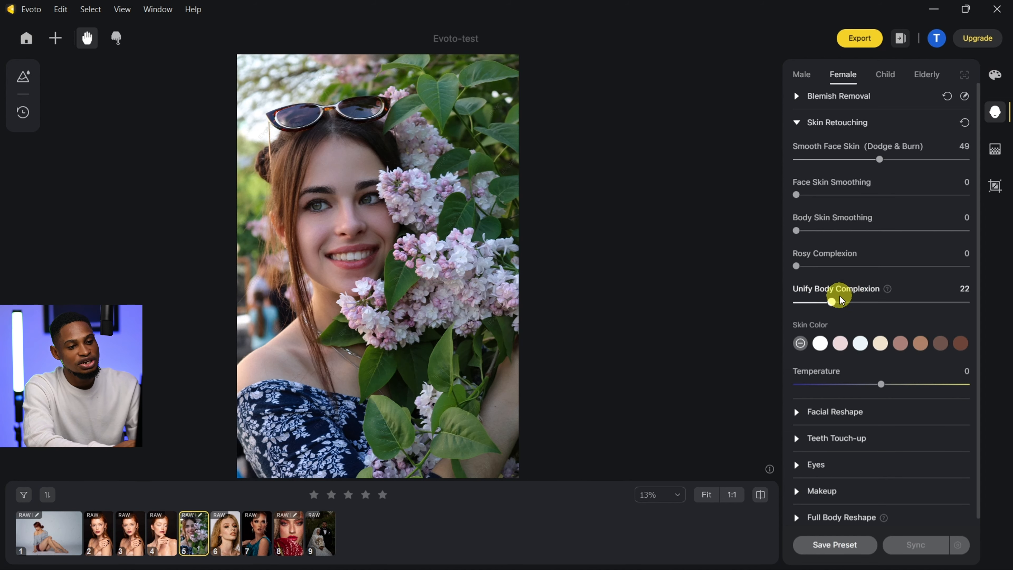
{"action": "left_click", "coordinate": [818, 354]}
{"action": "left_click", "coordinate": [838, 343]}
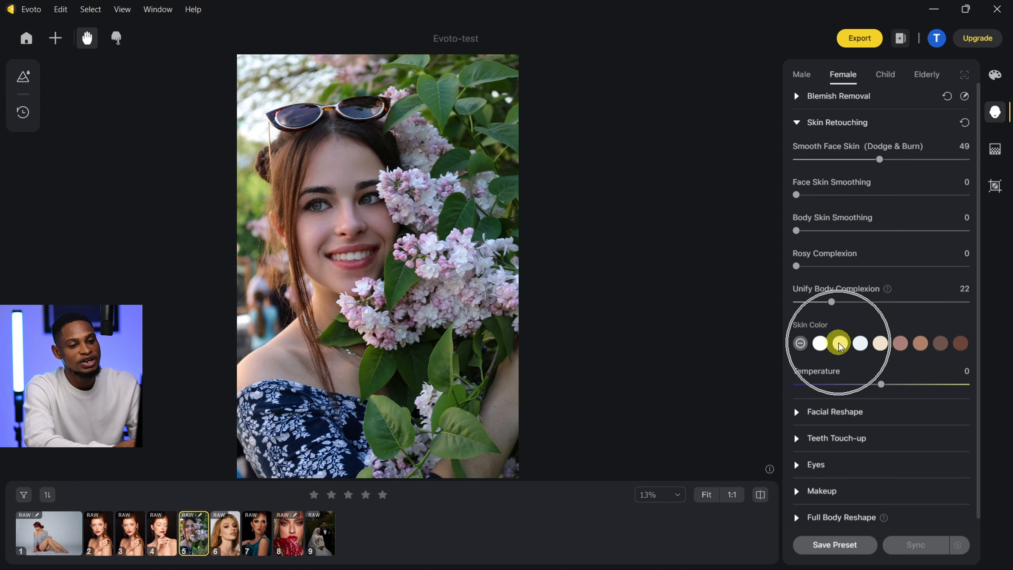
{"action": "left_click", "coordinate": [838, 342]}
{"action": "left_click", "coordinate": [818, 338]}
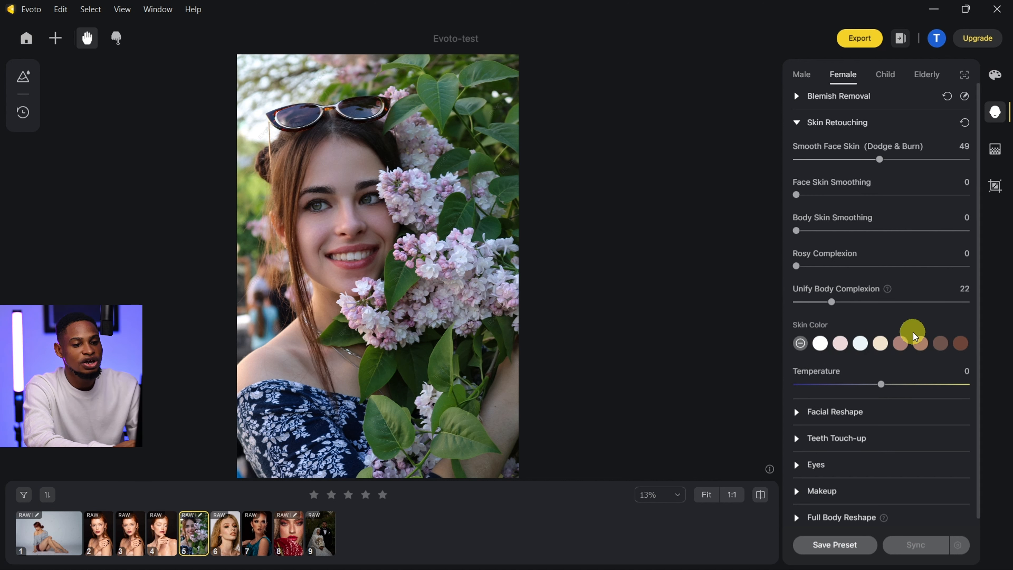
{"action": "left_click", "coordinate": [921, 345]}
{"action": "left_click", "coordinate": [920, 344]}
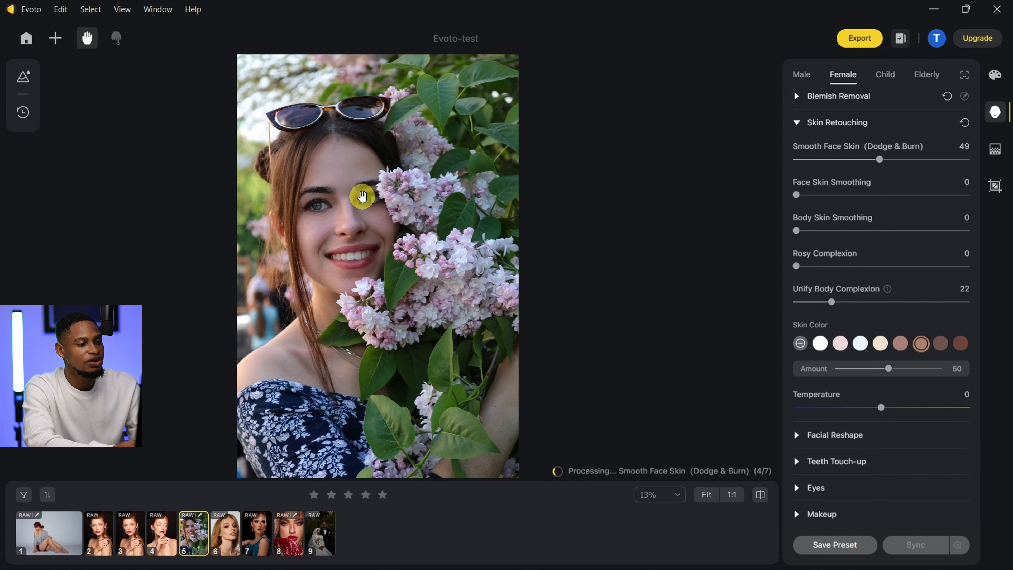
{"action": "scroll", "coordinate": [356, 197], "scroll_direction": "up", "scroll_amount": 4}
{"action": "scroll", "coordinate": [356, 196], "scroll_direction": "down", "scroll_amount": 2}
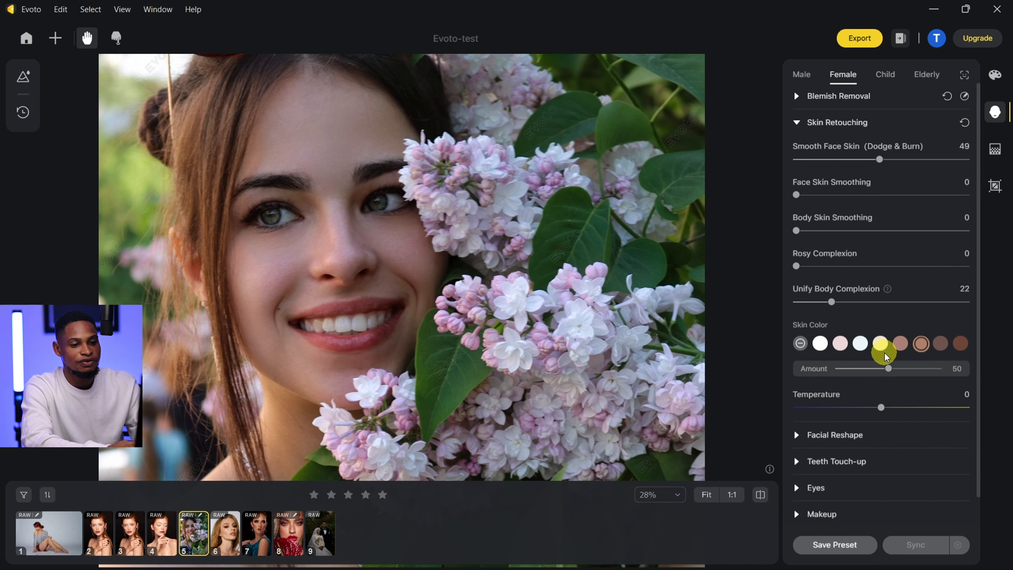
{"action": "left_click", "coordinate": [801, 344]}
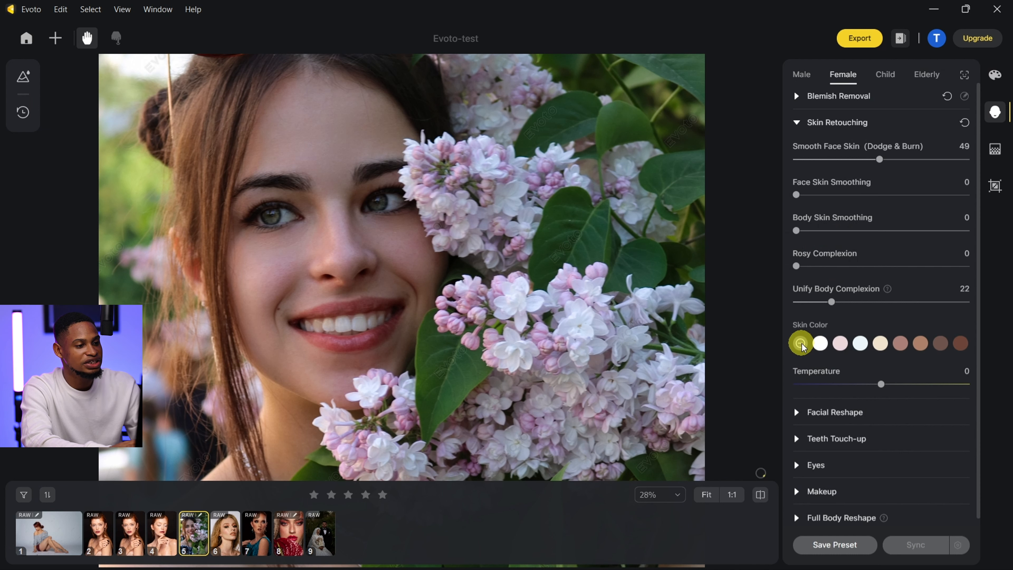
Step: Apply the reddish dark brown Skin Color to photo 5 at an amount of 30 and compare the result with the original
{"action": "left_click", "coordinate": [924, 346]}
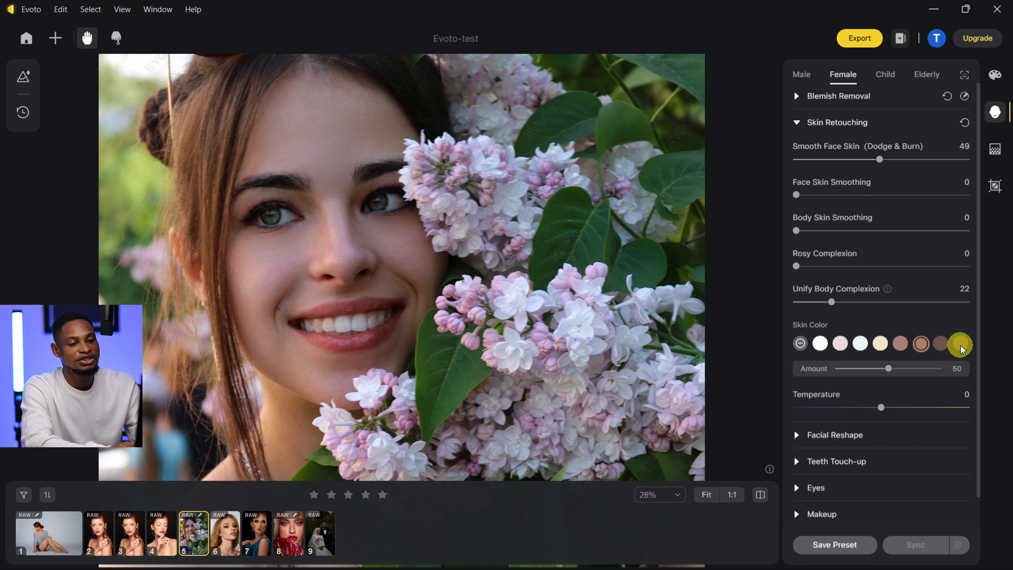
{"action": "left_click", "coordinate": [960, 346]}
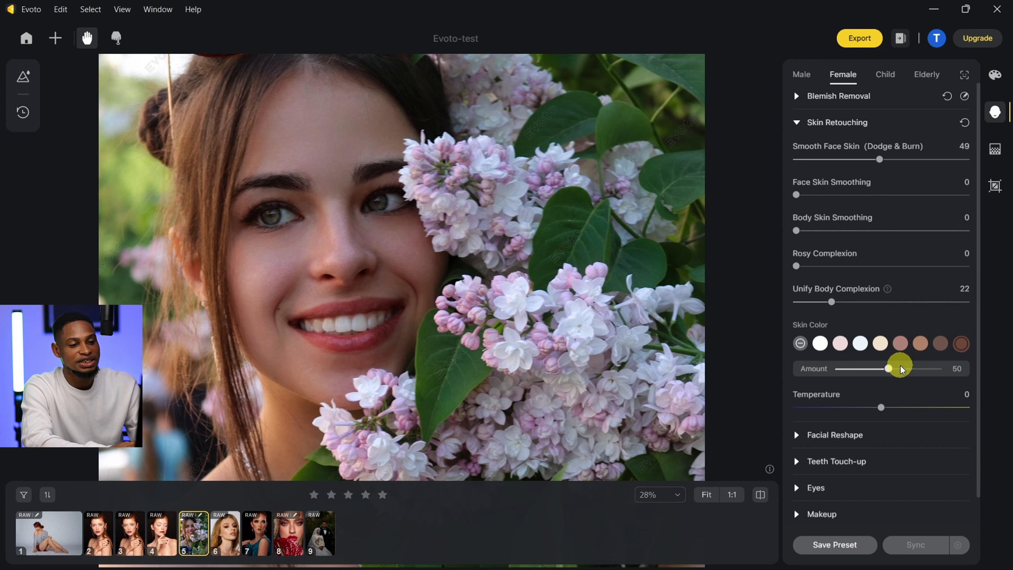
{"action": "left_click", "coordinate": [893, 369]}
{"action": "left_click_drag", "start_coordinate": [894, 371], "coordinate": [866, 372]}
{"action": "left_click", "coordinate": [800, 344]}
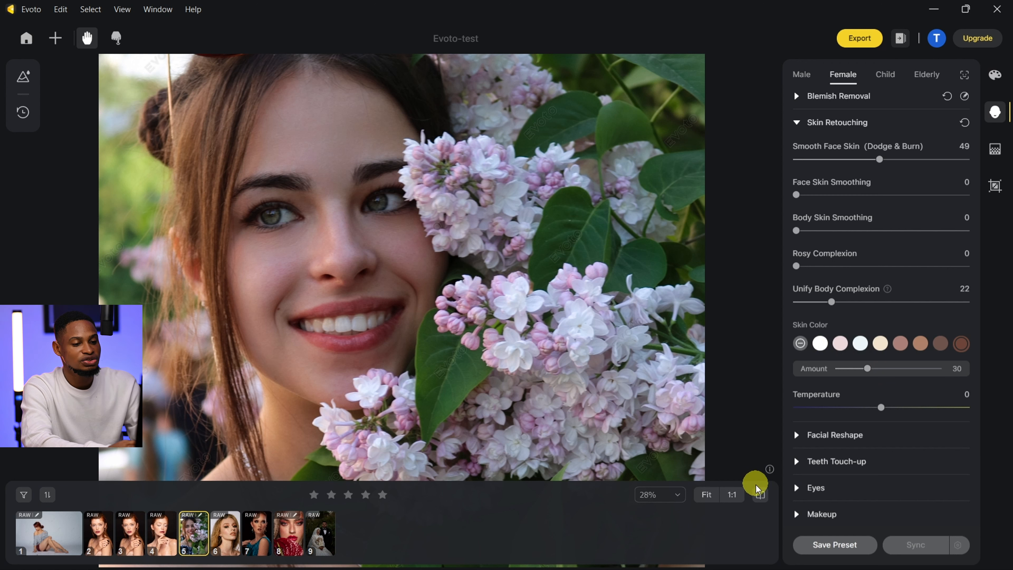
{"action": "left_click", "coordinate": [759, 495]}
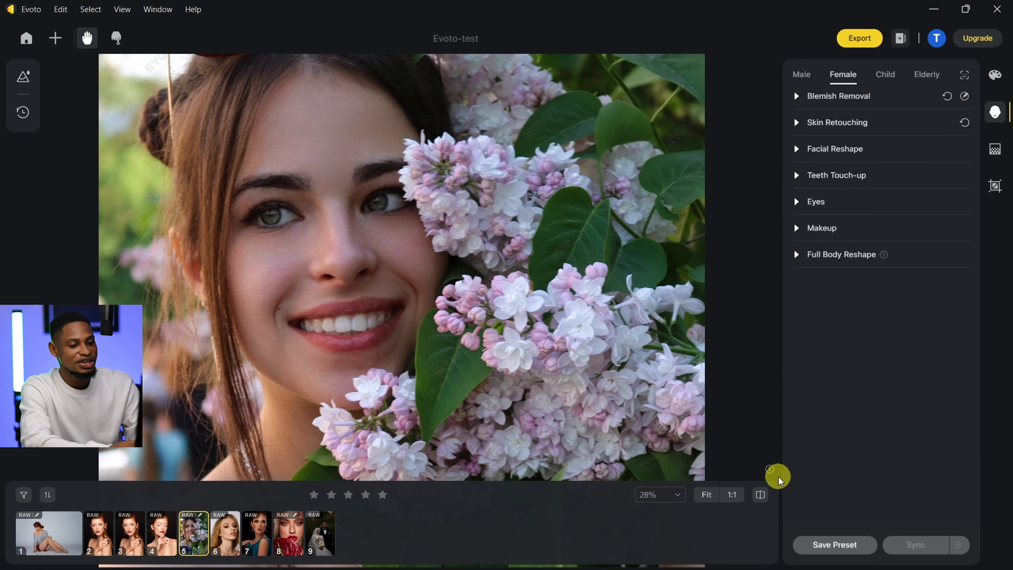
{"action": "left_click", "coordinate": [760, 494]}
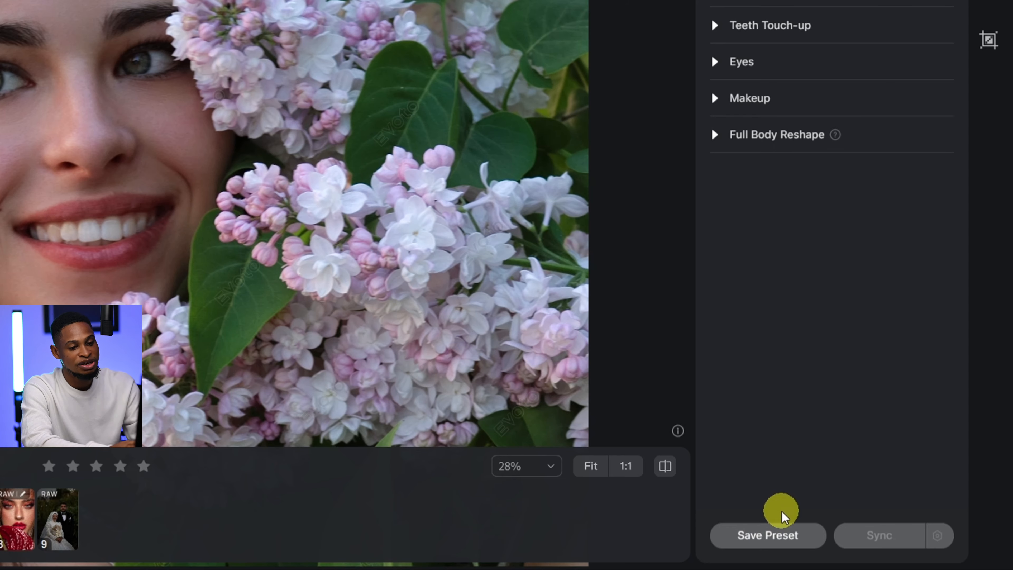
Step: Save photo 5's edits as a preset named "test" in a new group called "teelens", keeping the Default filter
{"action": "left_click", "coordinate": [770, 538]}
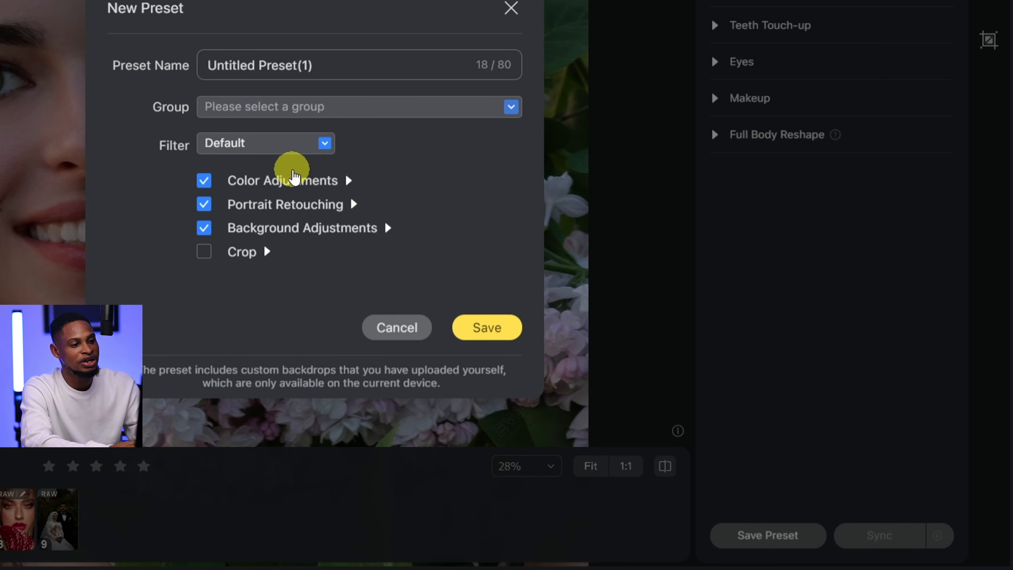
{"action": "triple_click", "coordinate": [310, 67]}
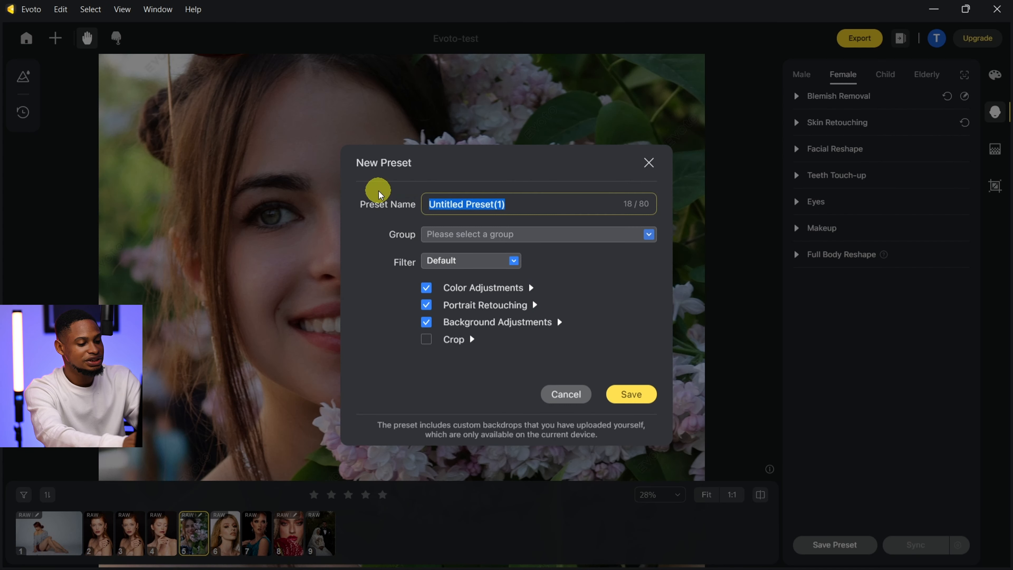
{"action": "type", "text": "test"}
{"action": "left_click", "coordinate": [490, 240]}
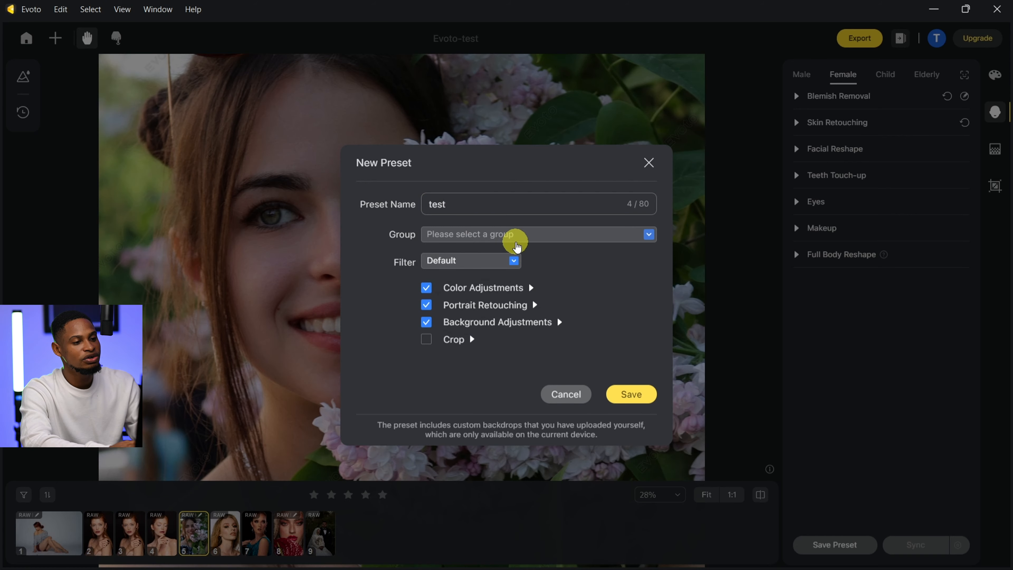
{"action": "left_click", "coordinate": [498, 286]}
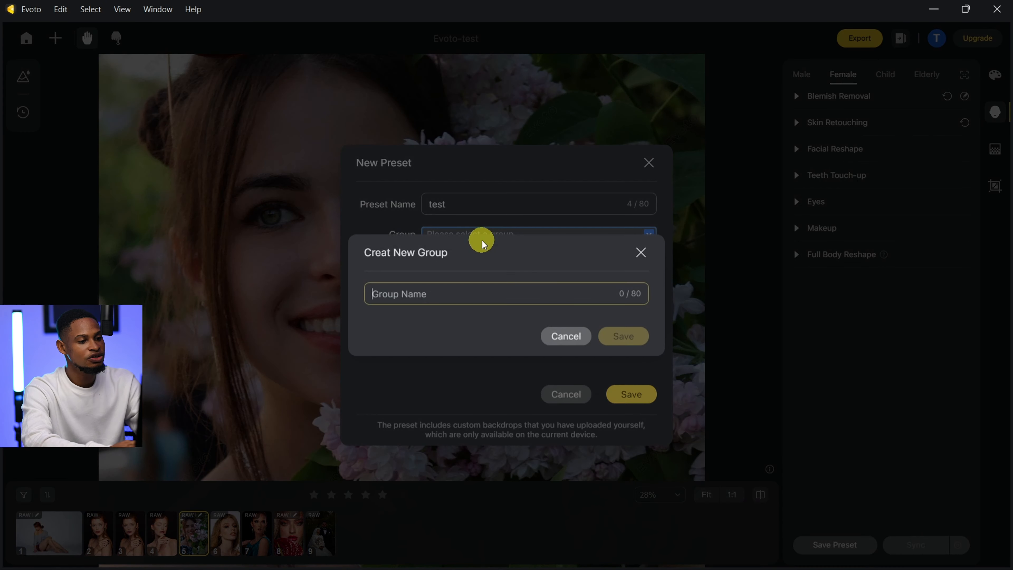
{"action": "type", "text": "teelens"}
{"action": "key", "text": "Return"}
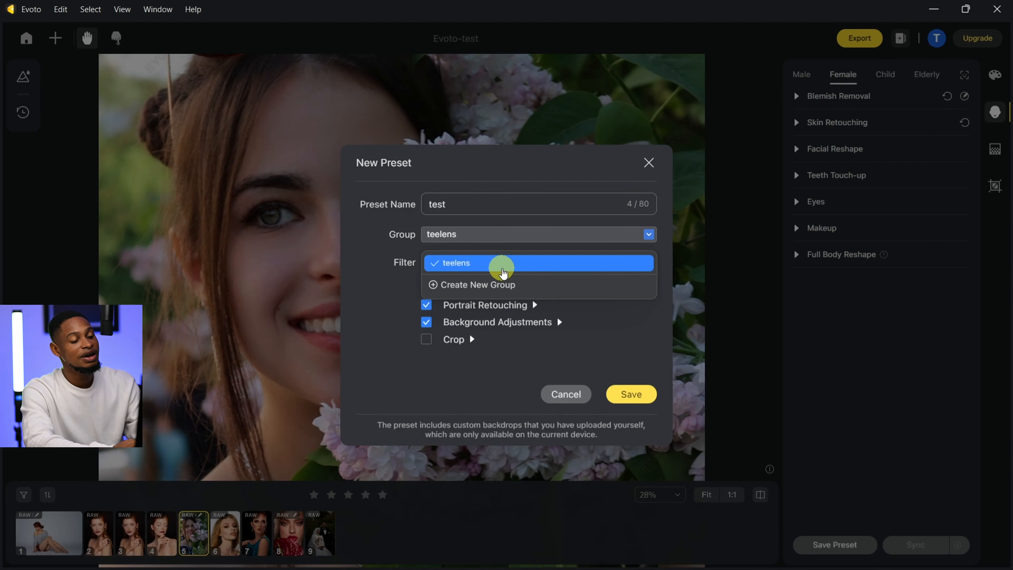
{"action": "left_click", "coordinate": [503, 266]}
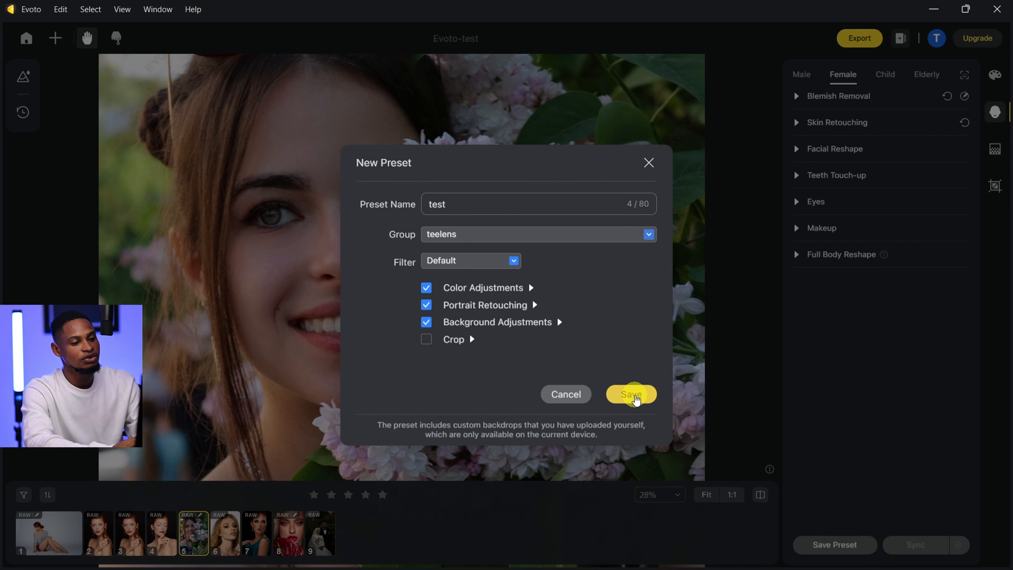
{"action": "left_click", "coordinate": [634, 395]}
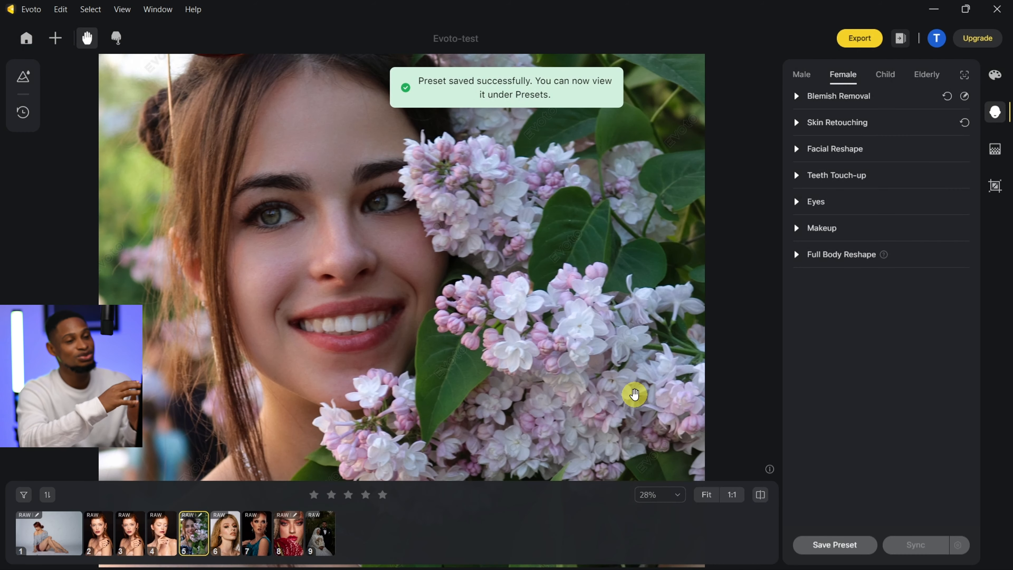
Step: Apply the "test" preset from the "teelens" group to photo 7, the woman in the teal dress
{"action": "scroll", "coordinate": [329, 158], "scroll_direction": "down", "scroll_amount": 3}
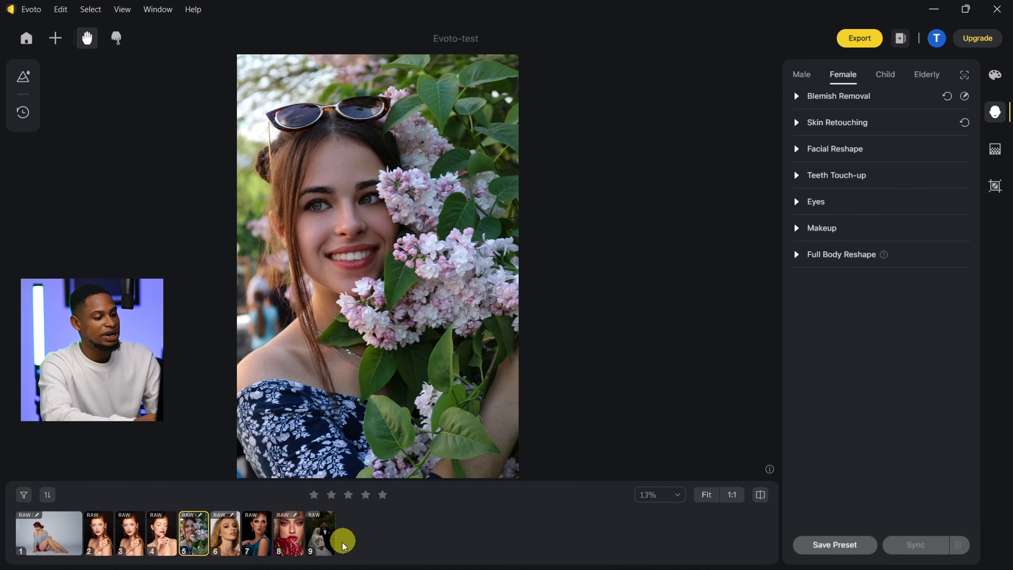
{"action": "left_click", "coordinate": [268, 535]}
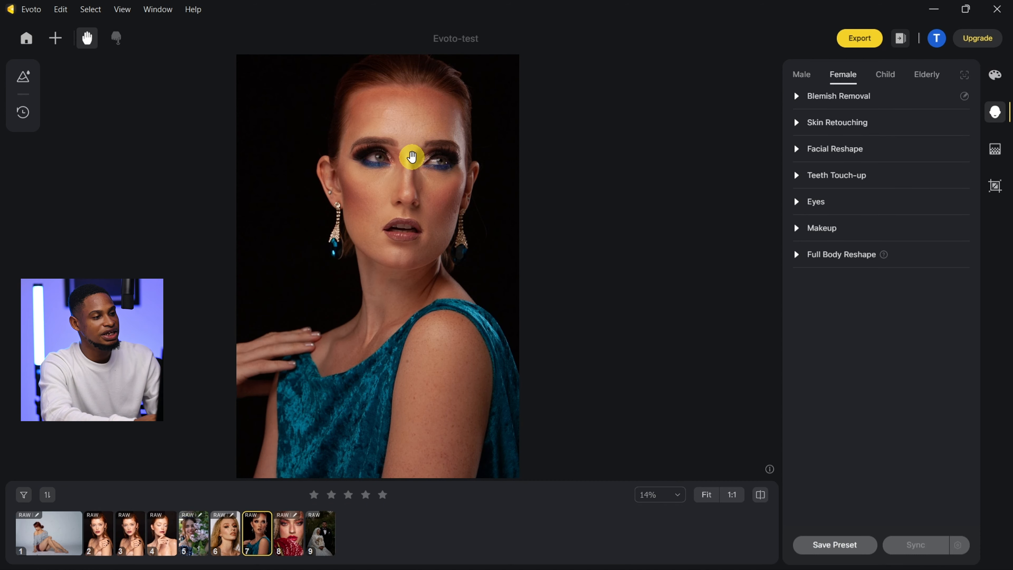
{"action": "left_click", "coordinate": [24, 81]}
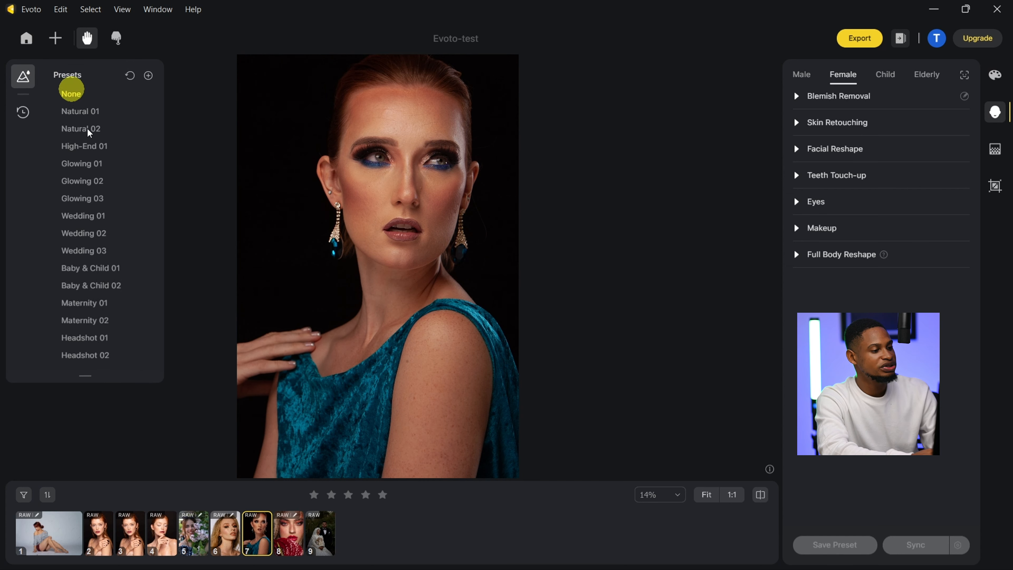
{"action": "scroll", "coordinate": [113, 340], "scroll_direction": "down", "scroll_amount": 5}
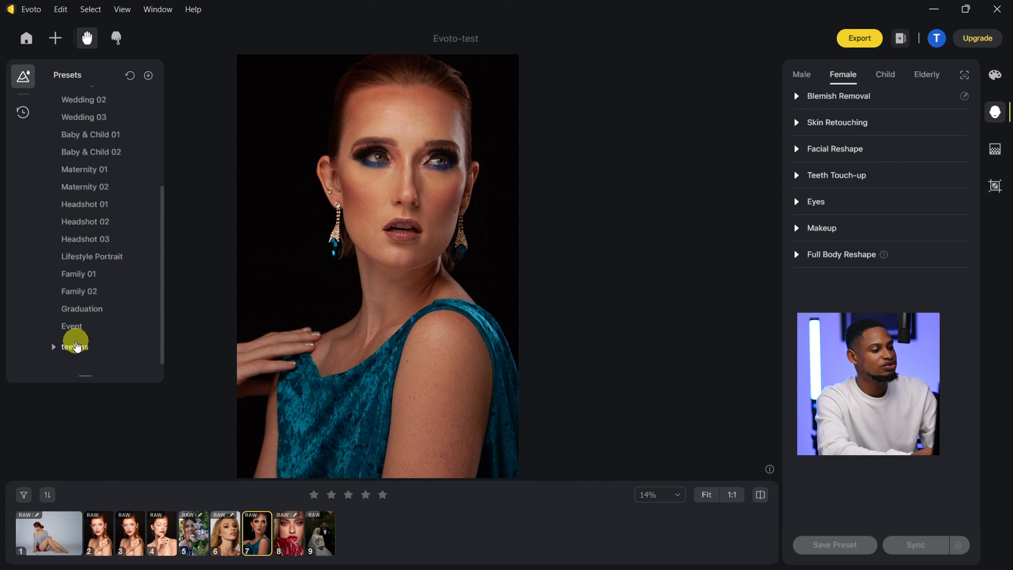
{"action": "scroll", "coordinate": [118, 346], "scroll_direction": "down", "scroll_amount": 1}
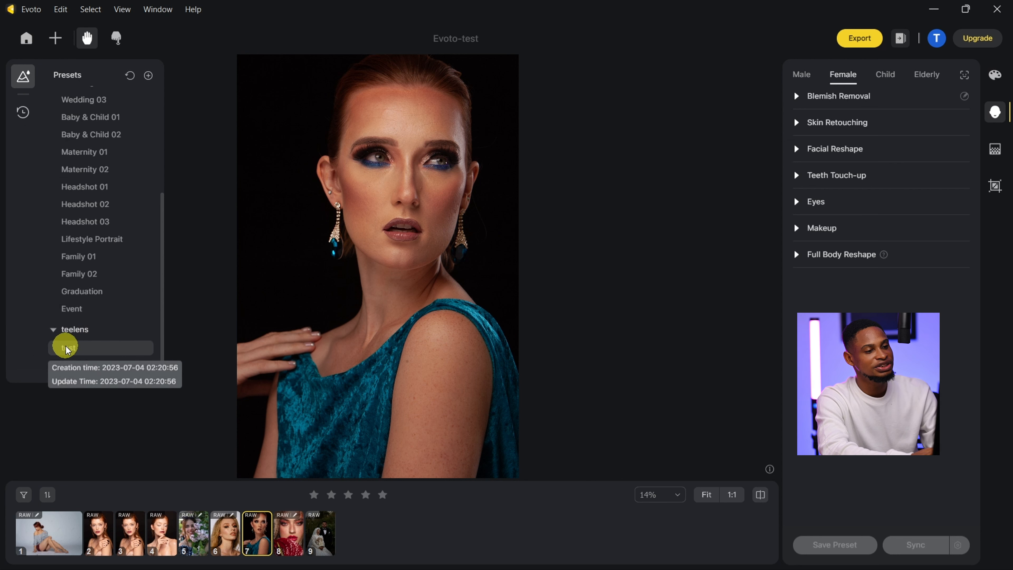
{"action": "left_click", "coordinate": [77, 350]}
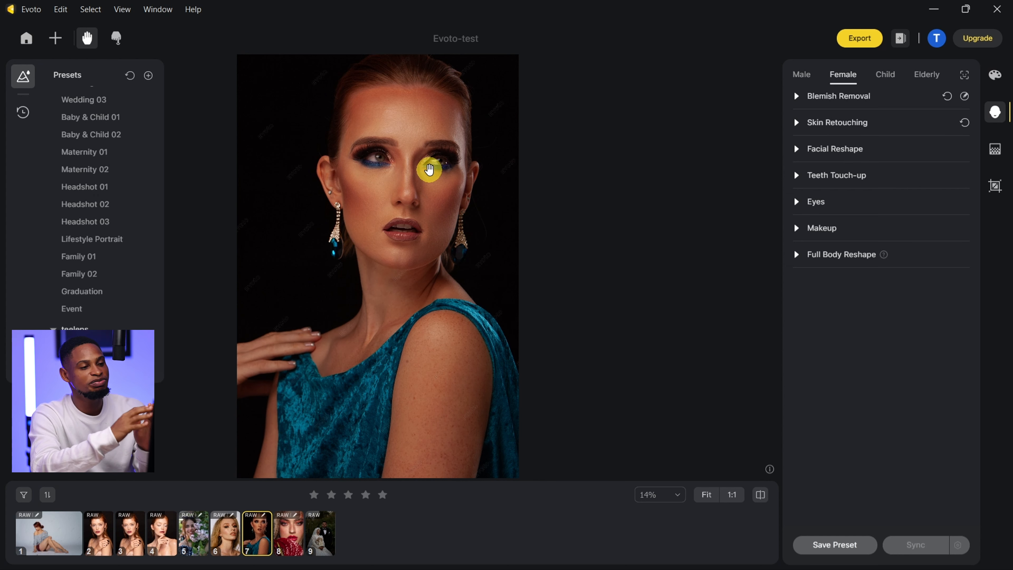
Step: Clear the Skin Color on photo 7 and inspect the face and forehead up close
{"action": "scroll", "coordinate": [429, 169], "scroll_direction": "up", "scroll_amount": 5}
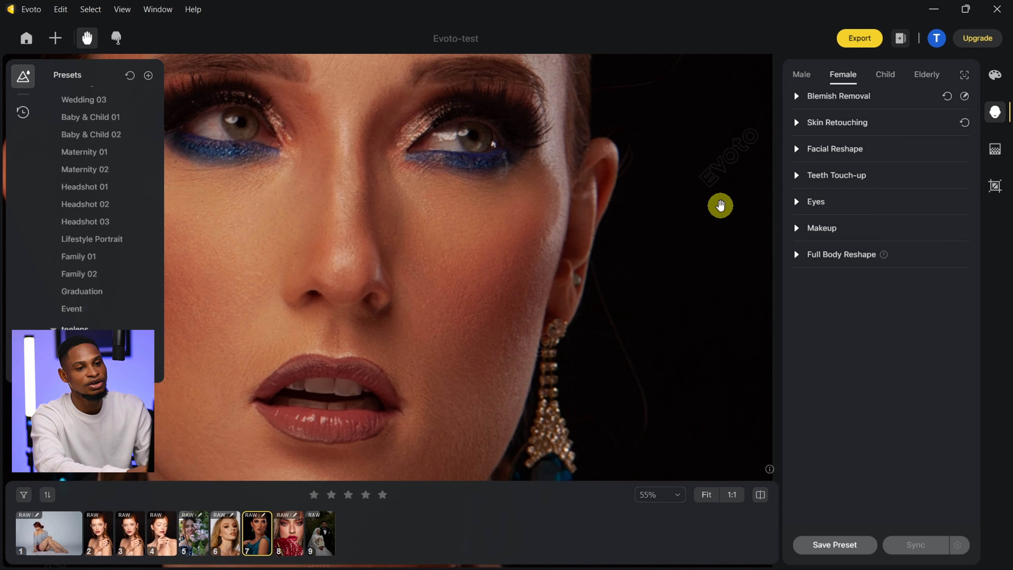
{"action": "left_click", "coordinate": [798, 124]}
{"action": "left_click", "coordinate": [799, 343]}
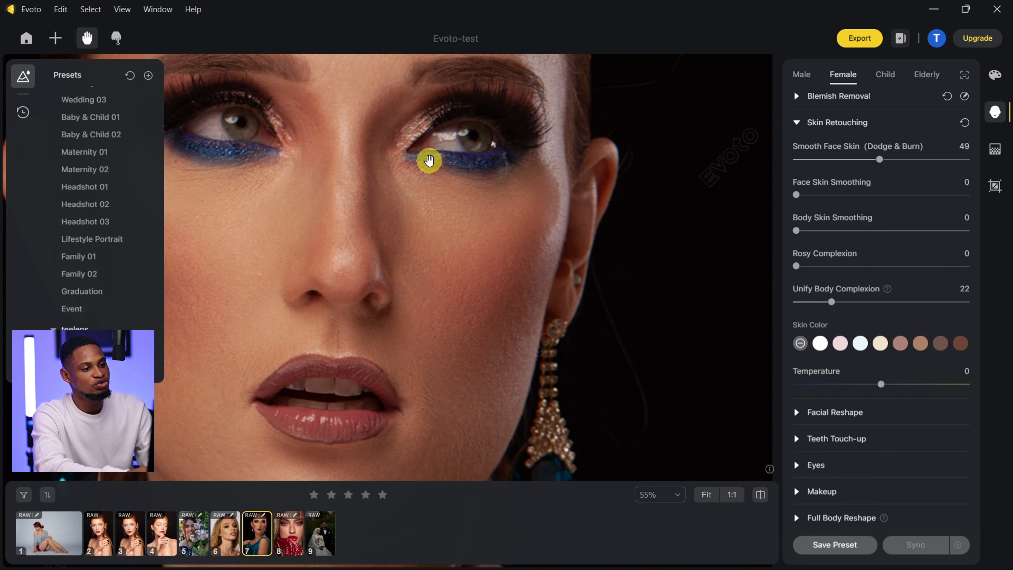
{"action": "scroll", "coordinate": [392, 256], "scroll_direction": "down", "scroll_amount": 3}
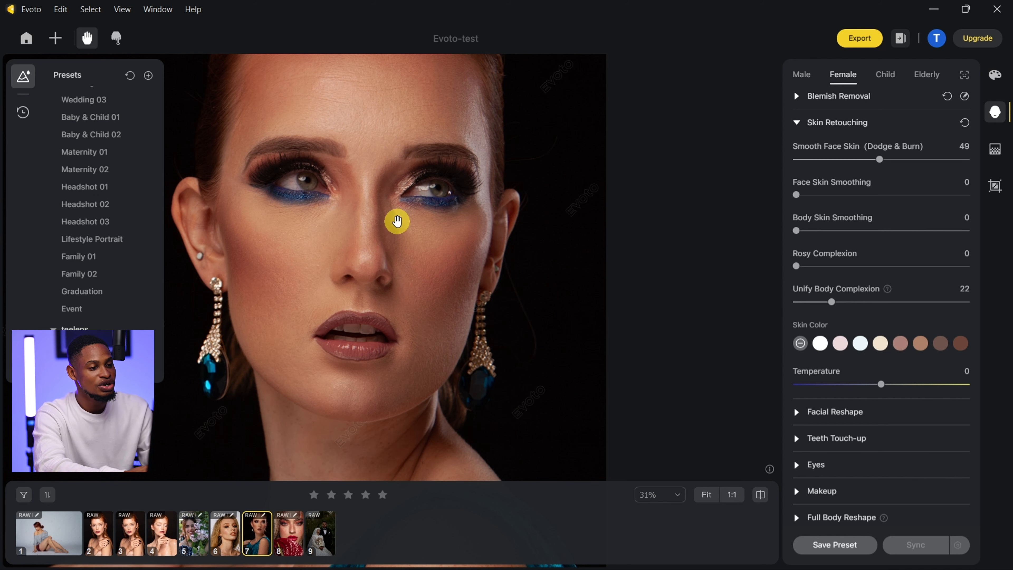
{"action": "scroll", "coordinate": [397, 74], "scroll_direction": "up", "scroll_amount": 3}
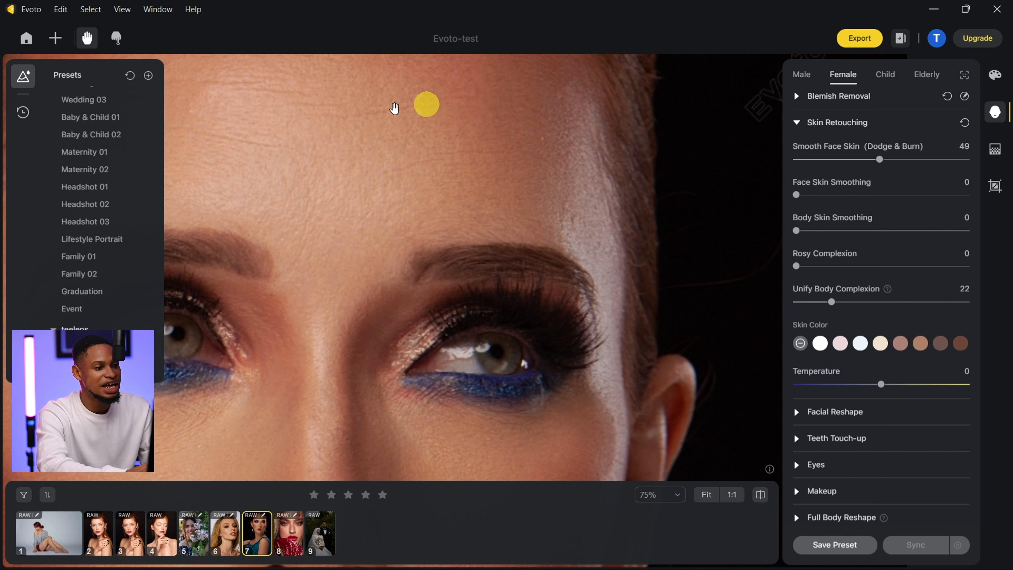
Step: Set Face Forehead Wrinkle to 49 and then to 100 in photo 7's blemish removal settings
{"action": "left_click", "coordinate": [797, 122]}
{"action": "left_click", "coordinate": [796, 96]}
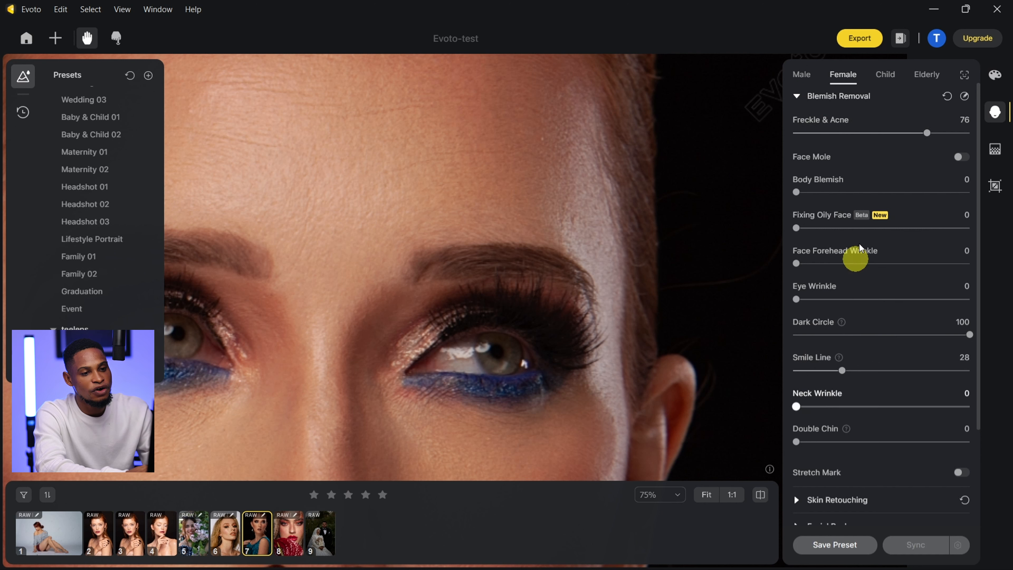
{"action": "scroll", "coordinate": [871, 339], "scroll_direction": "down", "scroll_amount": 2}
{"action": "scroll", "coordinate": [869, 342], "scroll_direction": "up", "scroll_amount": 2}
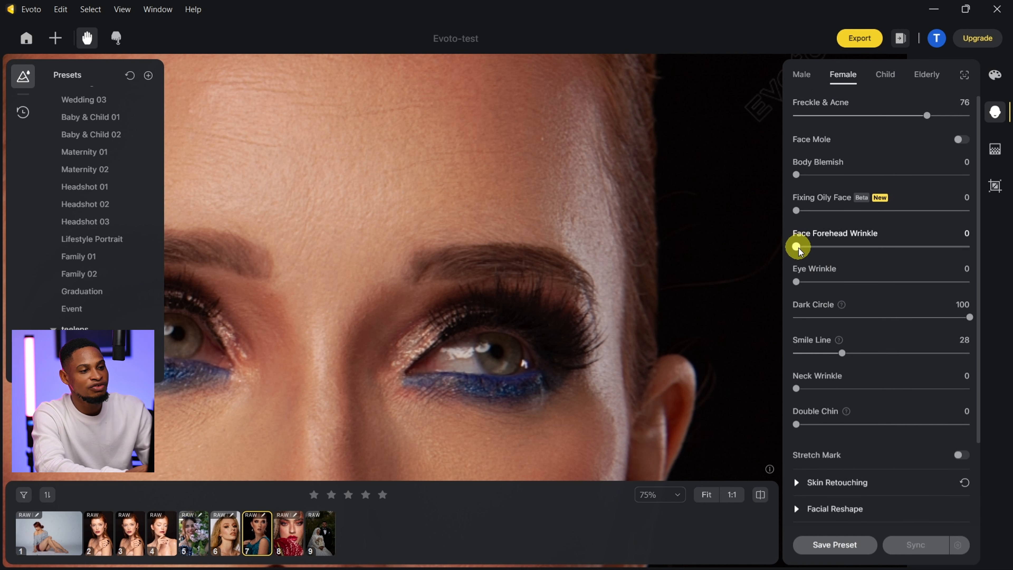
{"action": "left_click_drag", "start_coordinate": [811, 248], "coordinate": [877, 248]}
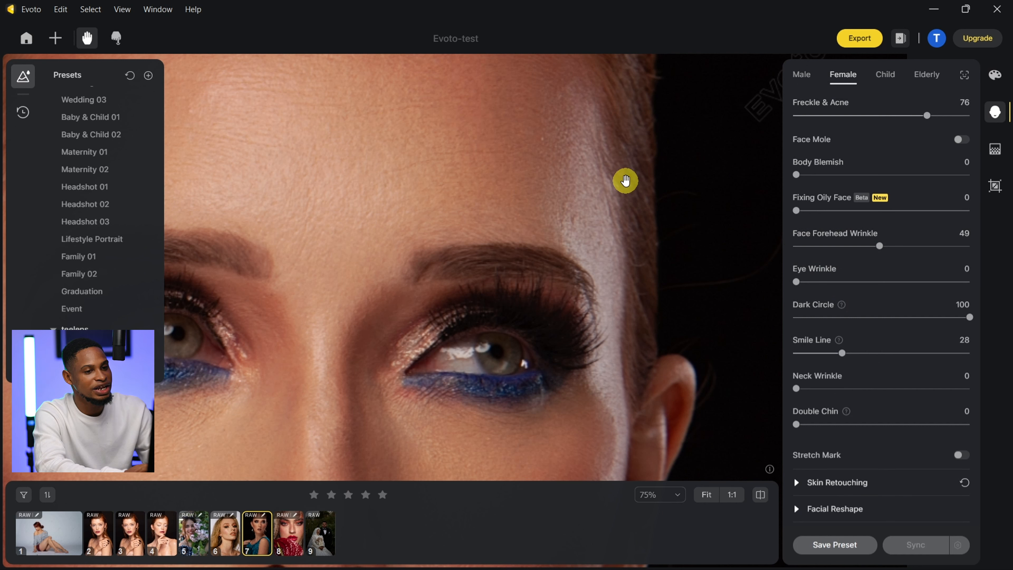
{"action": "left_click_drag", "start_coordinate": [880, 247], "coordinate": [965, 247]}
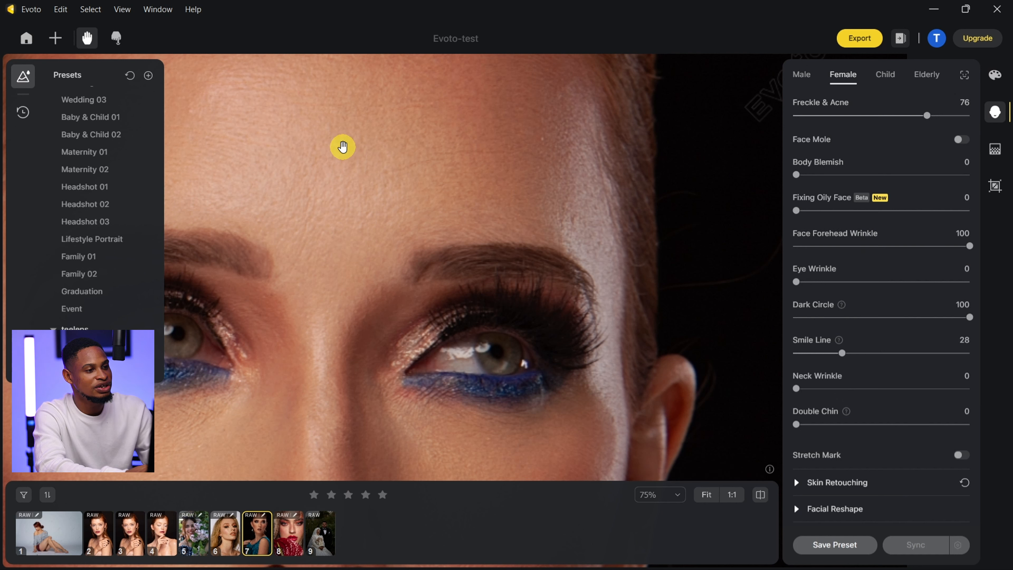
Step: Compare the forehead with Face Forehead Wrinkle at 0, return it to 100, and set Eye Wrinkle to 100
{"action": "left_click", "coordinate": [25, 78]}
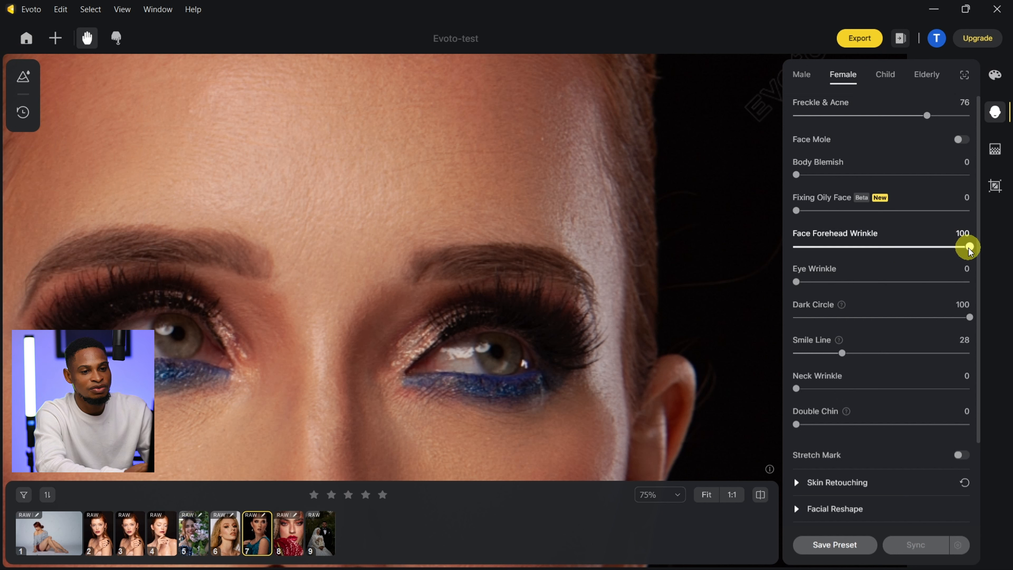
{"action": "left_click_drag", "start_coordinate": [969, 247], "coordinate": [647, 256]}
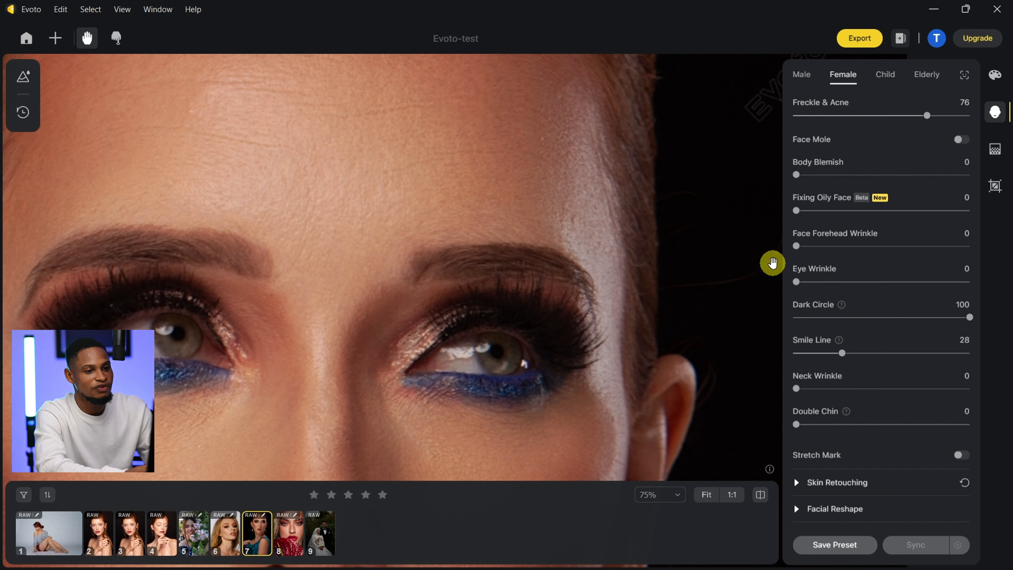
{"action": "left_click_drag", "start_coordinate": [797, 246], "coordinate": [1008, 242]}
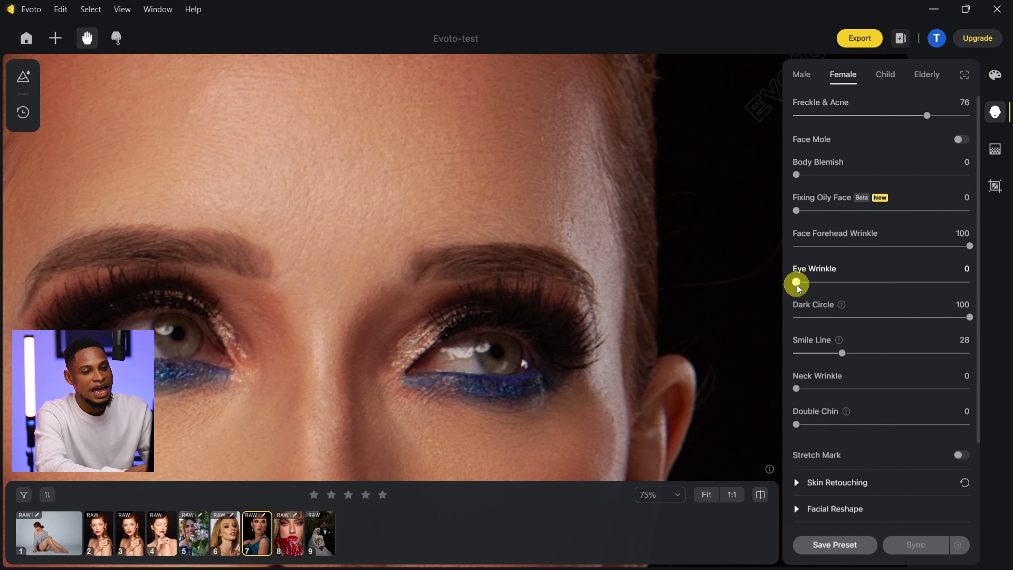
{"action": "left_click_drag", "start_coordinate": [796, 284], "coordinate": [995, 285]}
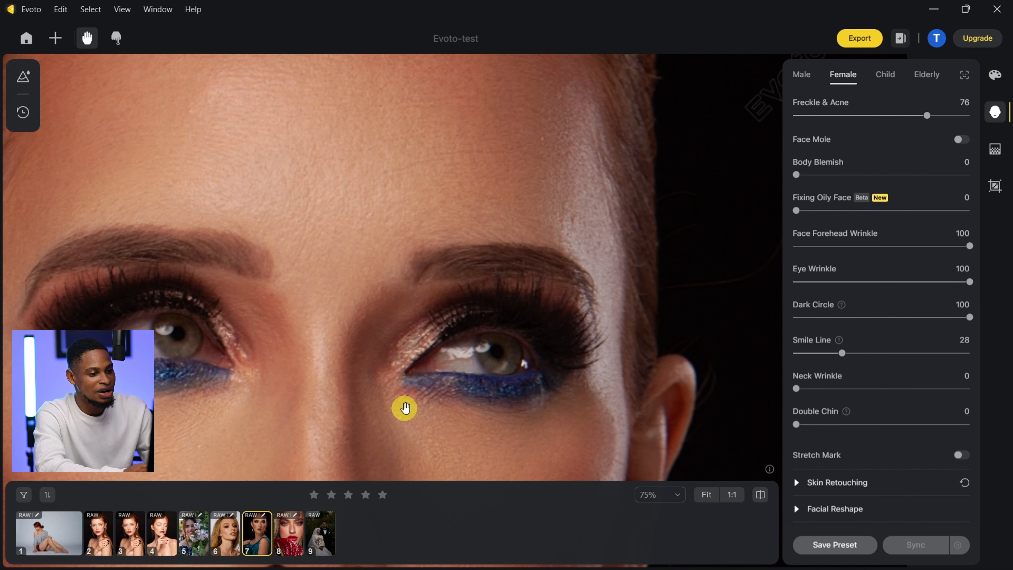
Step: Examine the retouched forehead, eyes and cheeks of photo 7 at different magnifications
{"action": "scroll", "coordinate": [600, 379], "scroll_direction": "down", "scroll_amount": 10}
{"action": "left_click_drag", "start_coordinate": [538, 349], "coordinate": [442, 193]}
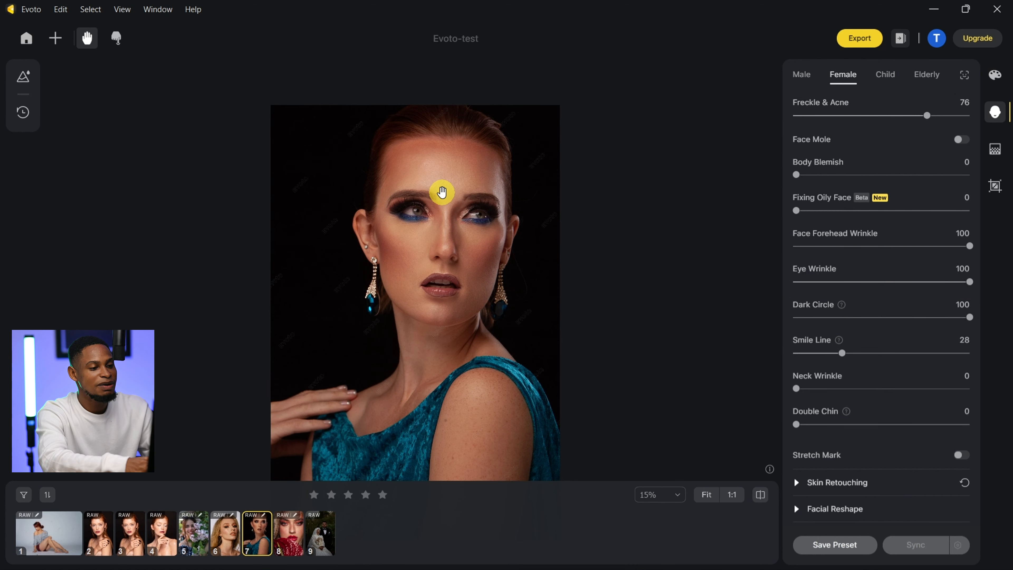
{"action": "scroll", "coordinate": [442, 190], "scroll_direction": "up", "scroll_amount": 5}
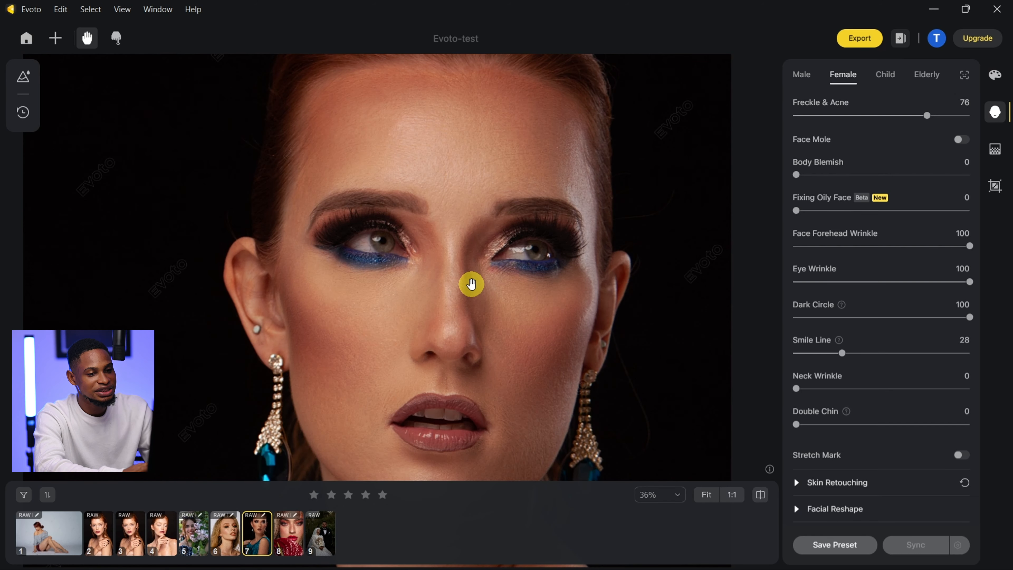
{"action": "left_click_drag", "start_coordinate": [470, 285], "coordinate": [501, 172]}
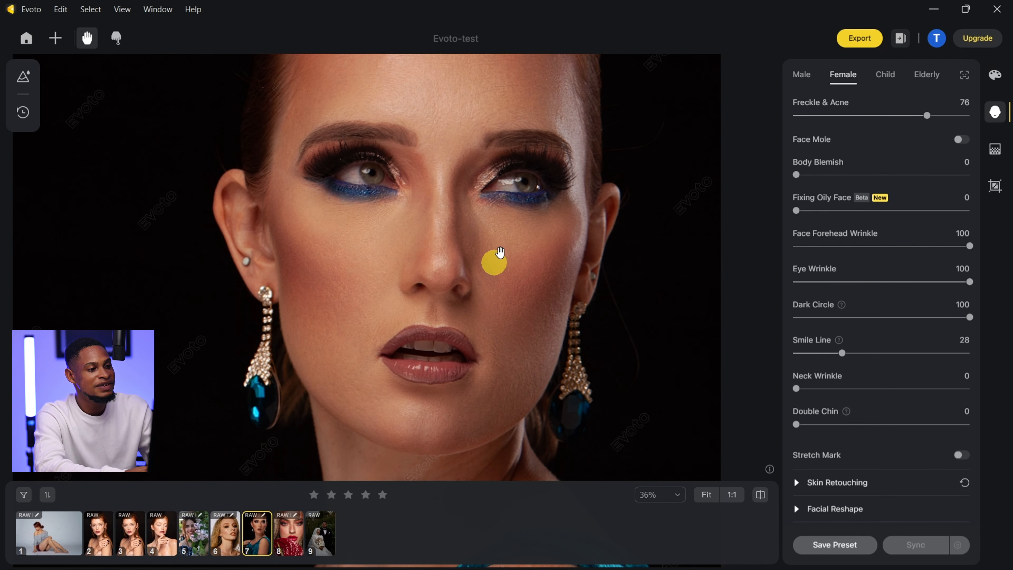
{"action": "left_click_drag", "start_coordinate": [521, 209], "coordinate": [523, 256]}
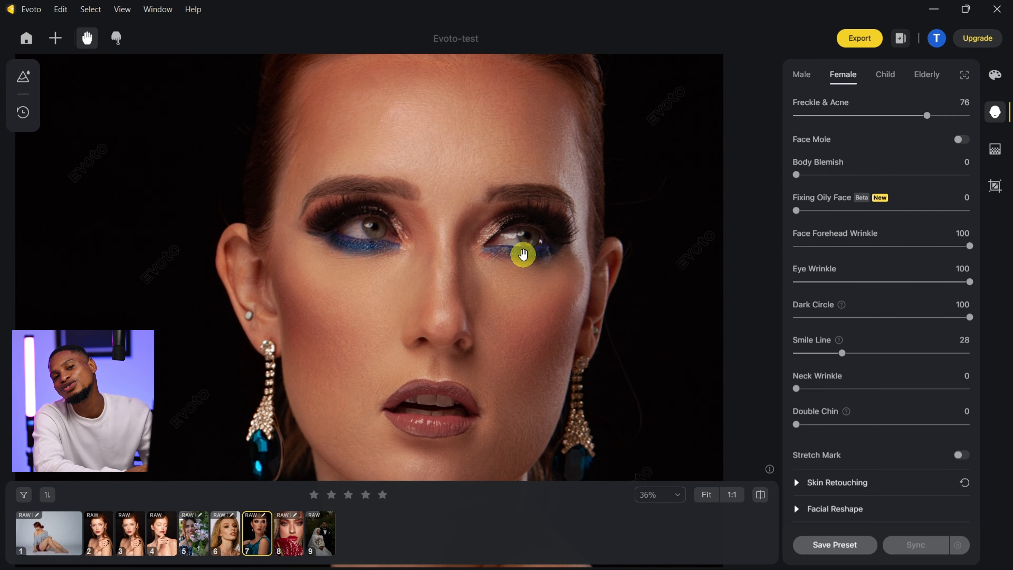
{"action": "left_click_drag", "start_coordinate": [559, 287], "coordinate": [558, 153]}
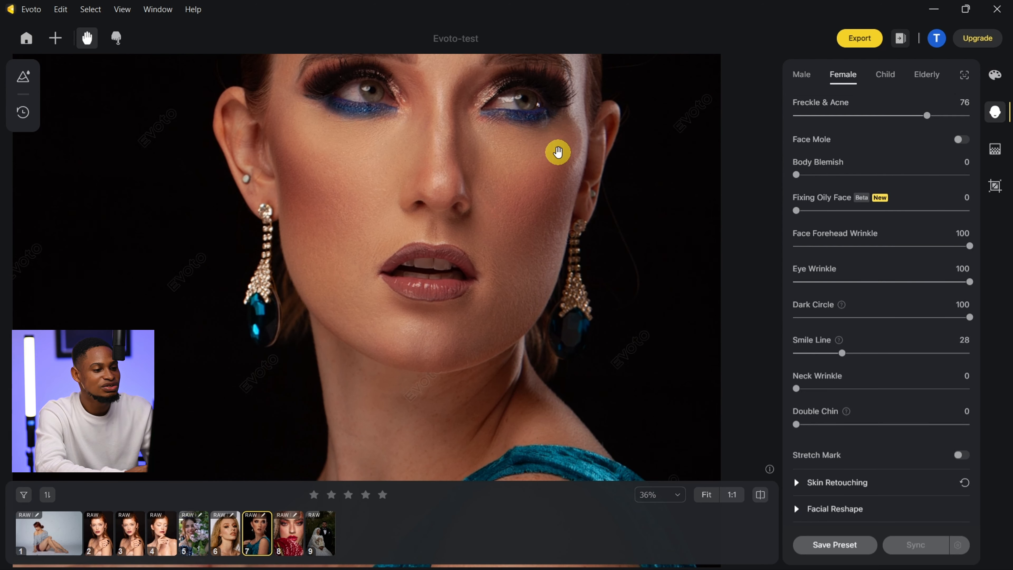
Step: Smooth the neck and shoulder skin in photo 7 by setting Body Skin Smoothing to 65
{"action": "left_click_drag", "start_coordinate": [581, 322], "coordinate": [560, 61]}
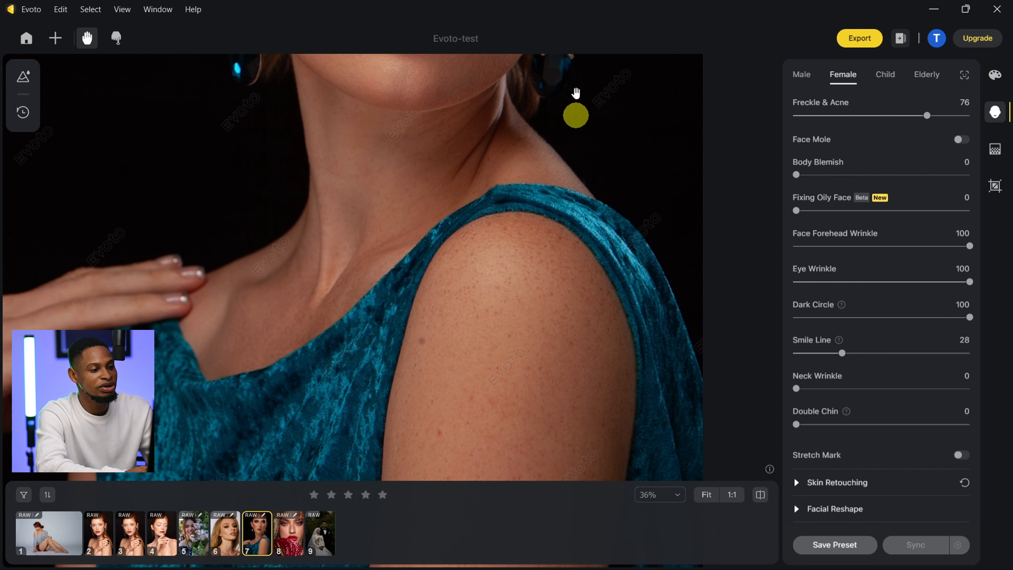
{"action": "left_click", "coordinate": [797, 96]}
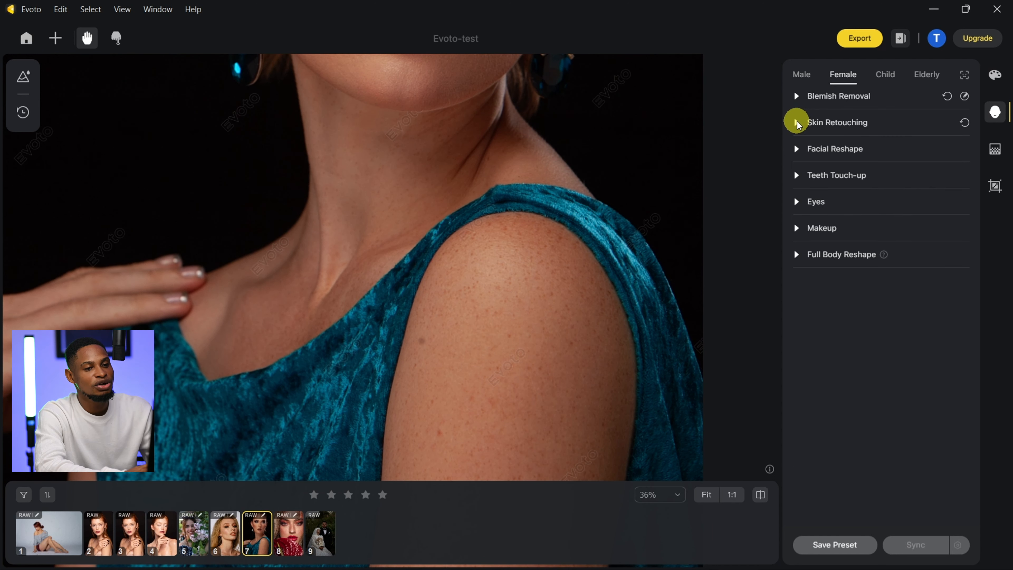
{"action": "left_click", "coordinate": [796, 122]}
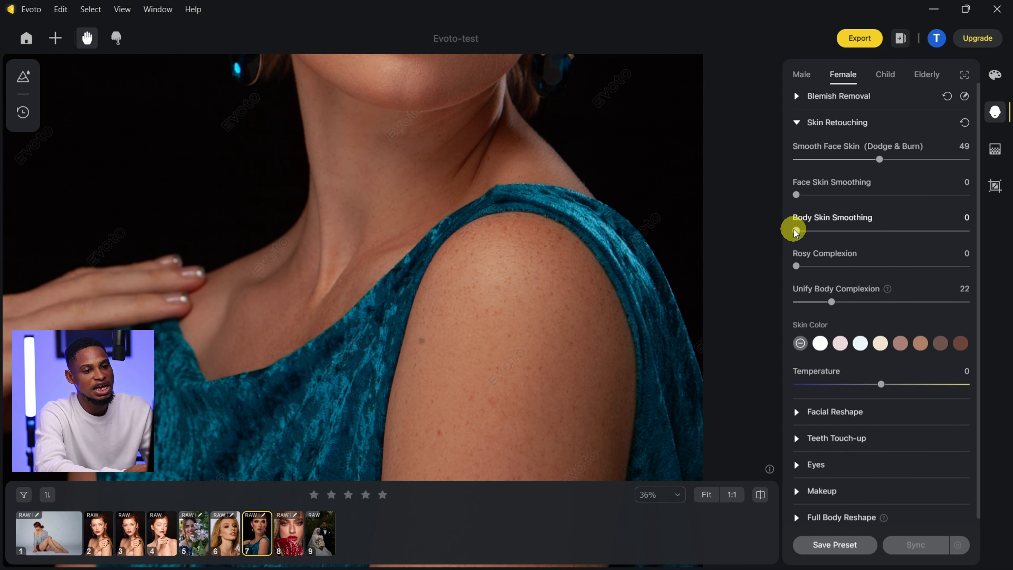
{"action": "left_click_drag", "start_coordinate": [797, 231], "coordinate": [897, 231]}
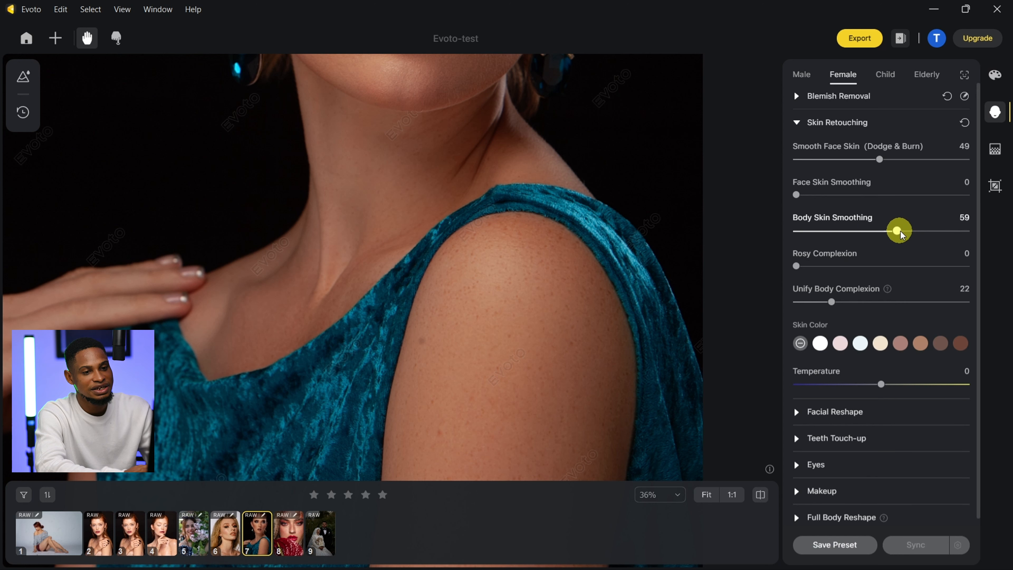
{"action": "left_click_drag", "start_coordinate": [906, 231], "coordinate": [908, 230]}
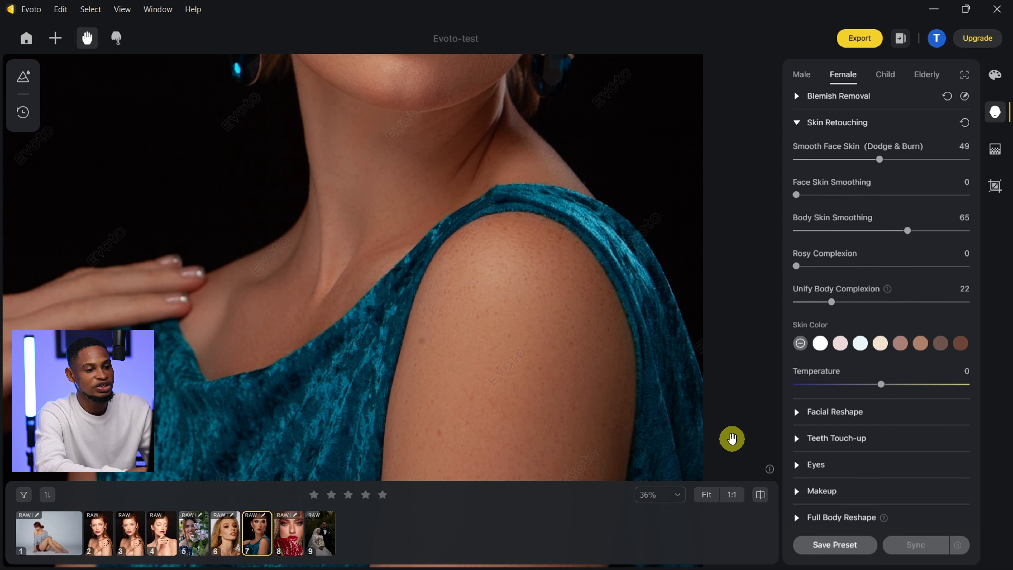
Step: Reshape the face in photo 7 with Face at -3 and Temple at 11 on both sides
{"action": "scroll", "coordinate": [505, 340], "scroll_direction": "up", "scroll_amount": 1}
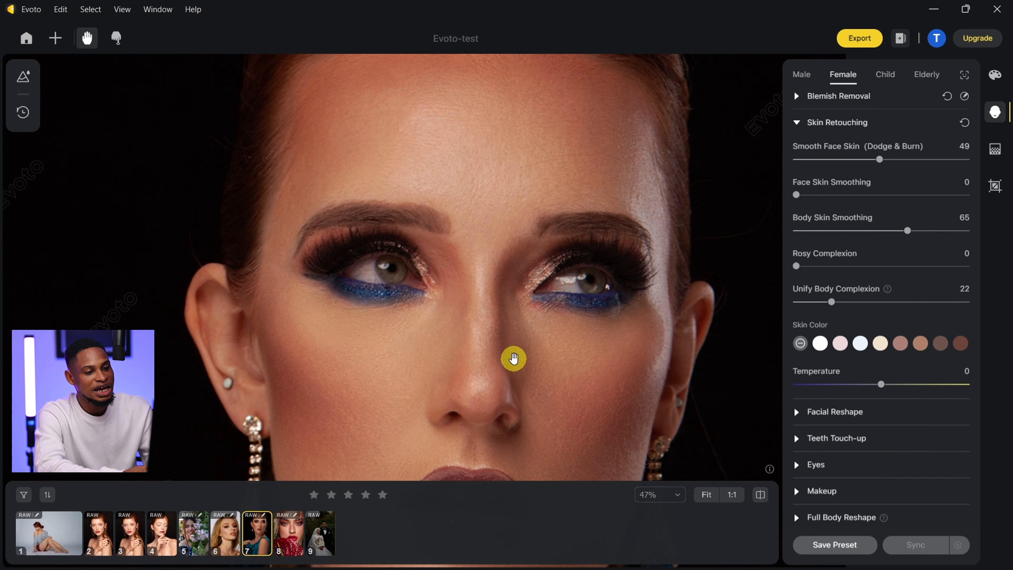
{"action": "scroll", "coordinate": [513, 358], "scroll_direction": "down", "scroll_amount": 3}
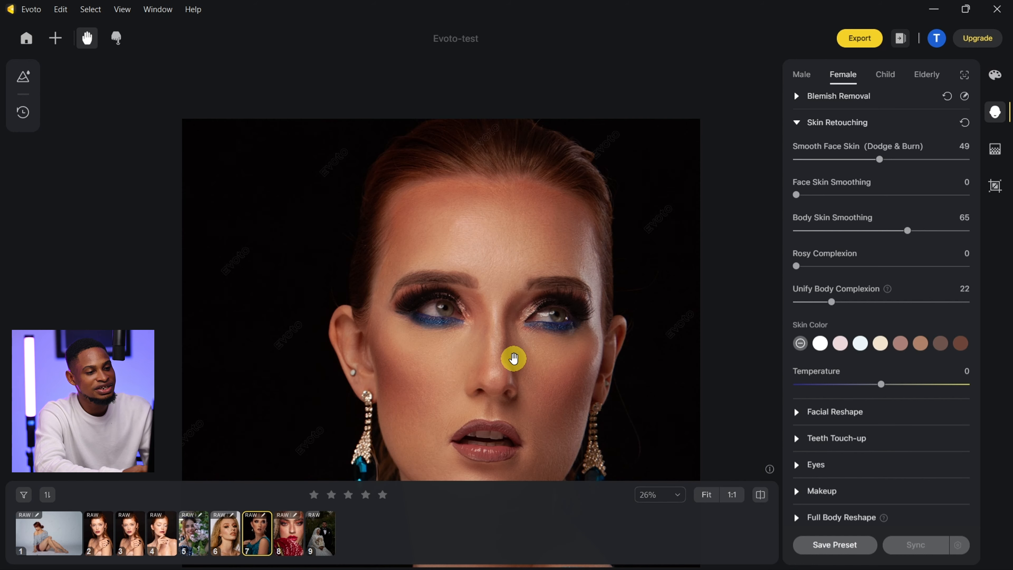
{"action": "left_click", "coordinate": [796, 413]}
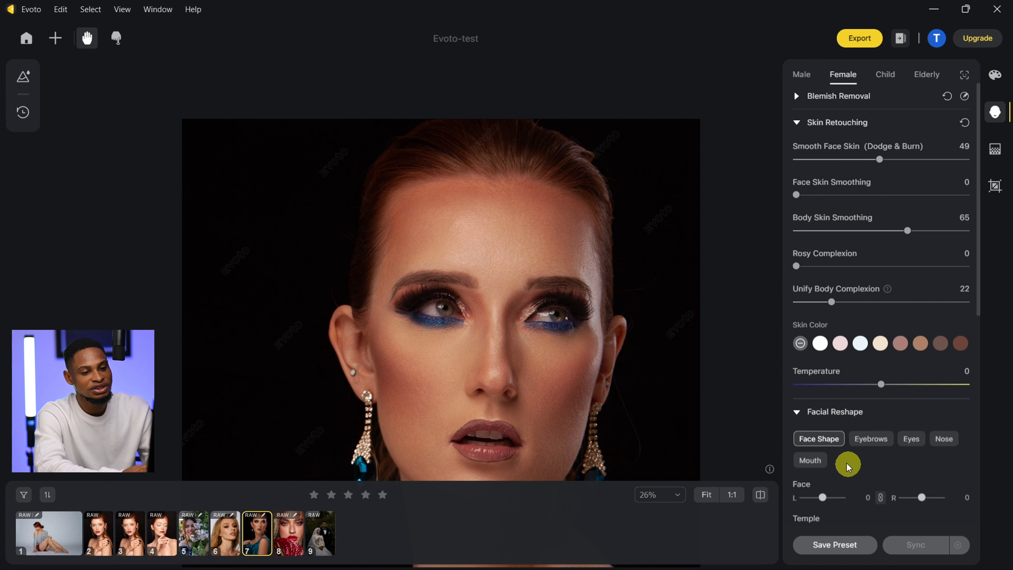
{"action": "scroll", "coordinate": [862, 472], "scroll_direction": "down", "scroll_amount": 1}
{"action": "left_click_drag", "start_coordinate": [632, 404], "coordinate": [621, 293]}
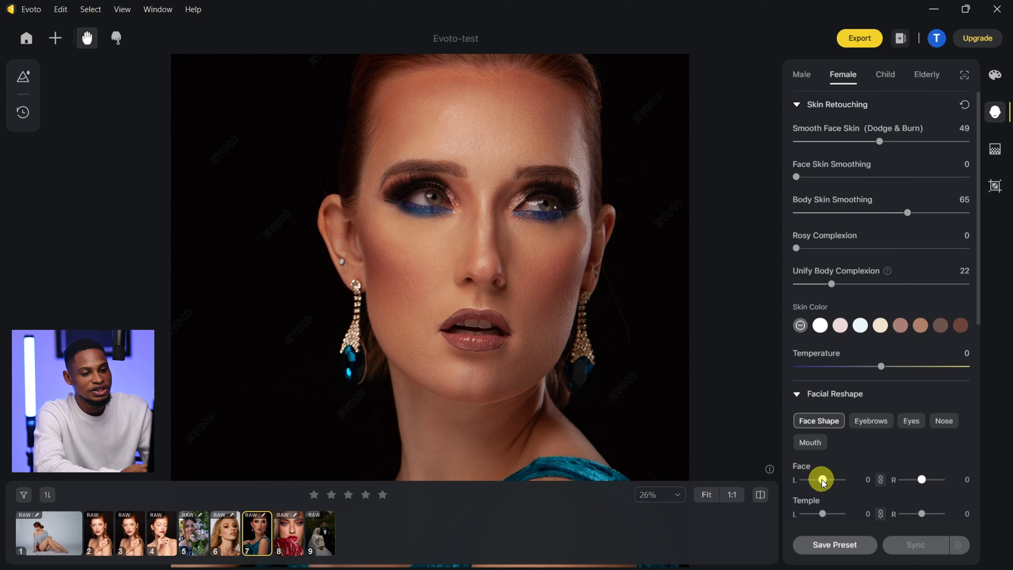
{"action": "mouse_move", "coordinate": [821, 481]}
{"action": "left_mouse_down"}
{"action": "mouse_move", "coordinate": [807, 481]}
{"action": "mouse_move", "coordinate": [835, 480]}
{"action": "mouse_move", "coordinate": [821, 480]}
{"action": "left_mouse_up"}
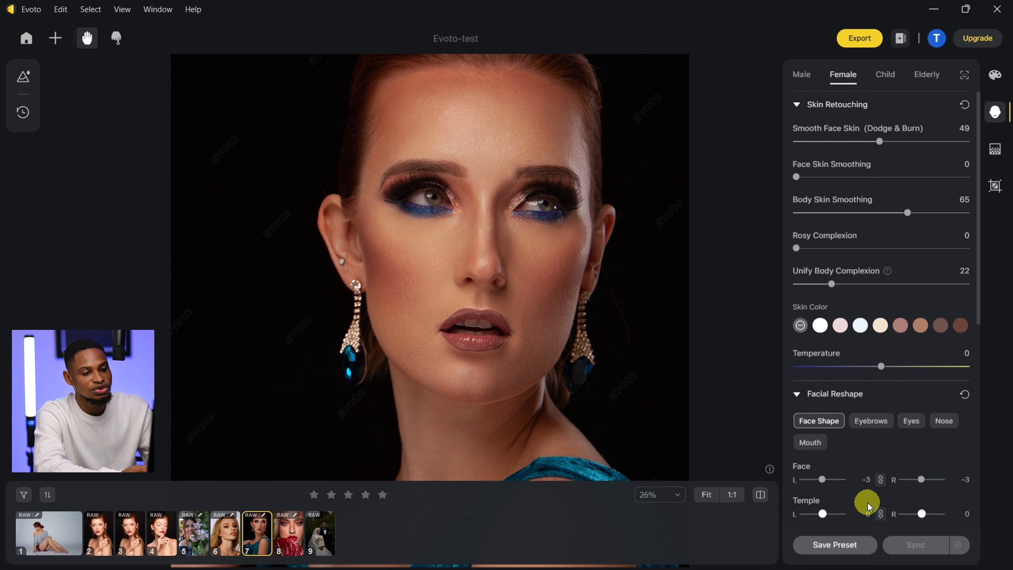
{"action": "scroll", "coordinate": [867, 503], "scroll_direction": "down", "scroll_amount": 2}
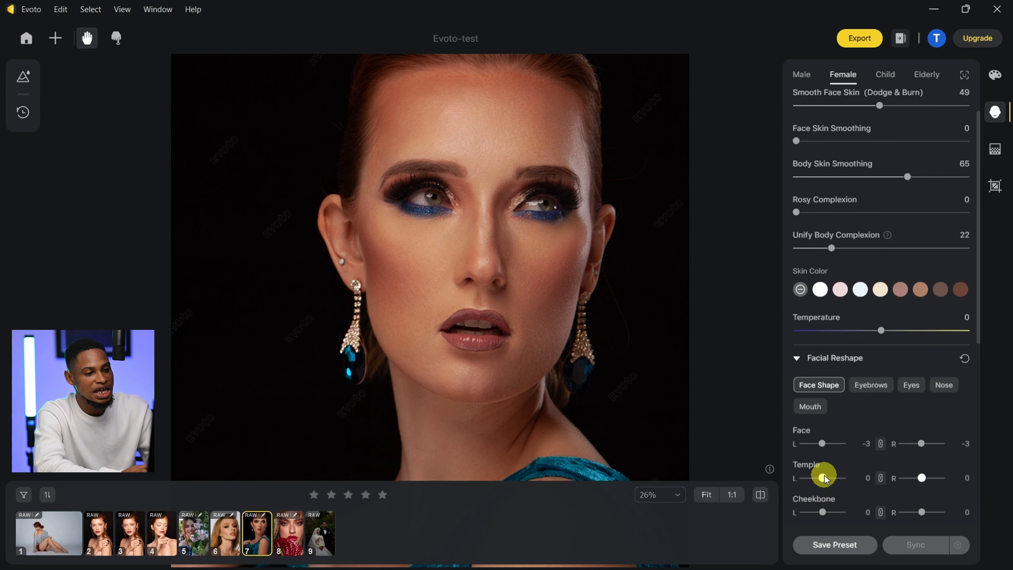
{"action": "mouse_move", "coordinate": [825, 477]}
{"action": "left_mouse_down"}
{"action": "mouse_move", "coordinate": [845, 473]}
{"action": "mouse_move", "coordinate": [826, 478]}
{"action": "left_mouse_up"}
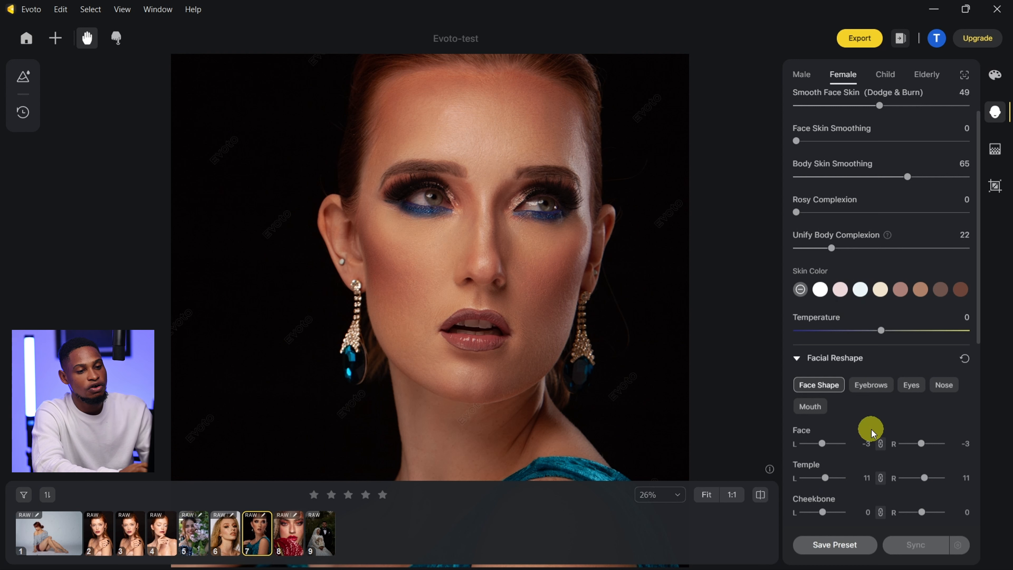
Step: Try reshaping the eyebrows in photo 7 with Thickness -26, Distance -43 and Tilt -80 on both sides
{"action": "scroll", "coordinate": [870, 430], "scroll_direction": "down", "scroll_amount": 1}
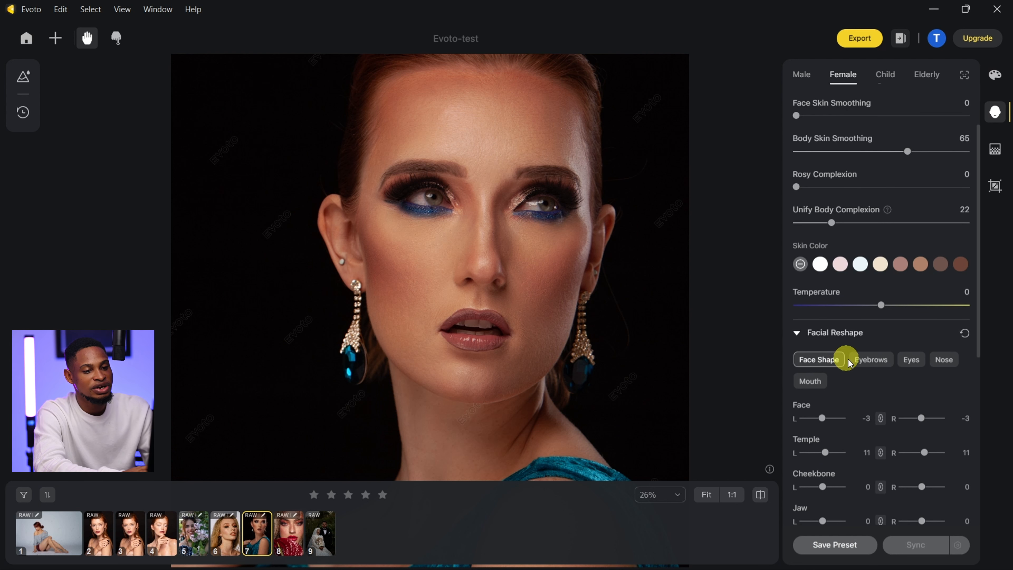
{"action": "left_click", "coordinate": [879, 361]}
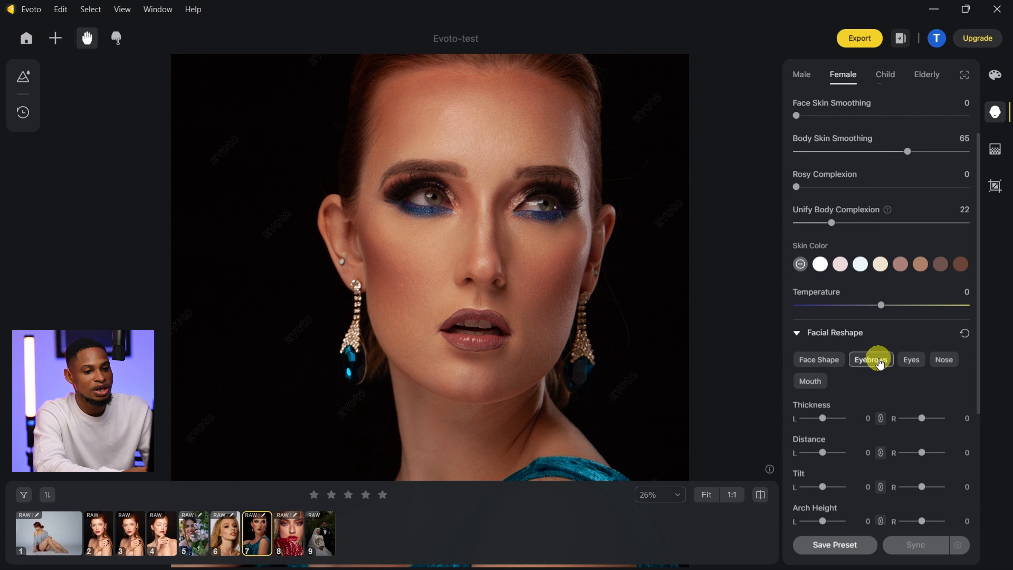
{"action": "left_click_drag", "start_coordinate": [825, 418], "coordinate": [818, 418]}
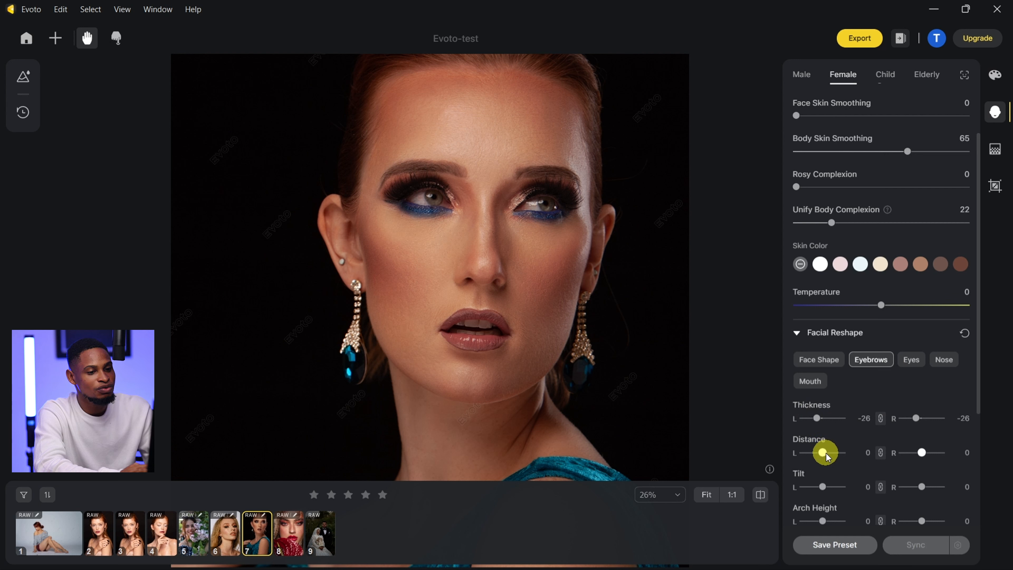
{"action": "mouse_move", "coordinate": [821, 452]}
{"action": "left_mouse_down"}
{"action": "mouse_move", "coordinate": [805, 452]}
{"action": "mouse_move", "coordinate": [822, 452]}
{"action": "mouse_move", "coordinate": [813, 451]}
{"action": "left_mouse_up"}
{"action": "left_click_drag", "start_coordinate": [823, 486], "coordinate": [804, 486]}
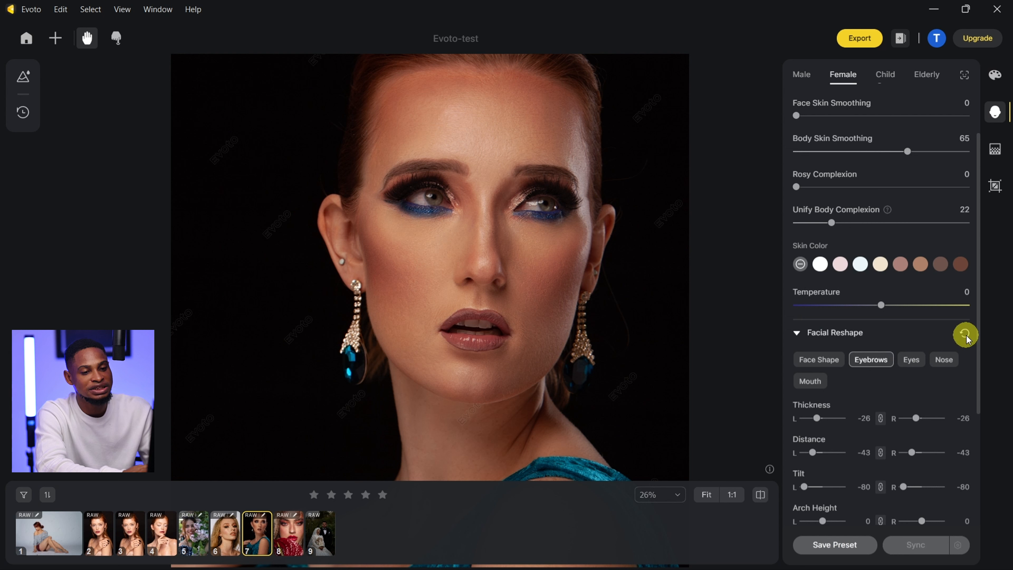
{"action": "left_click", "coordinate": [917, 362]}
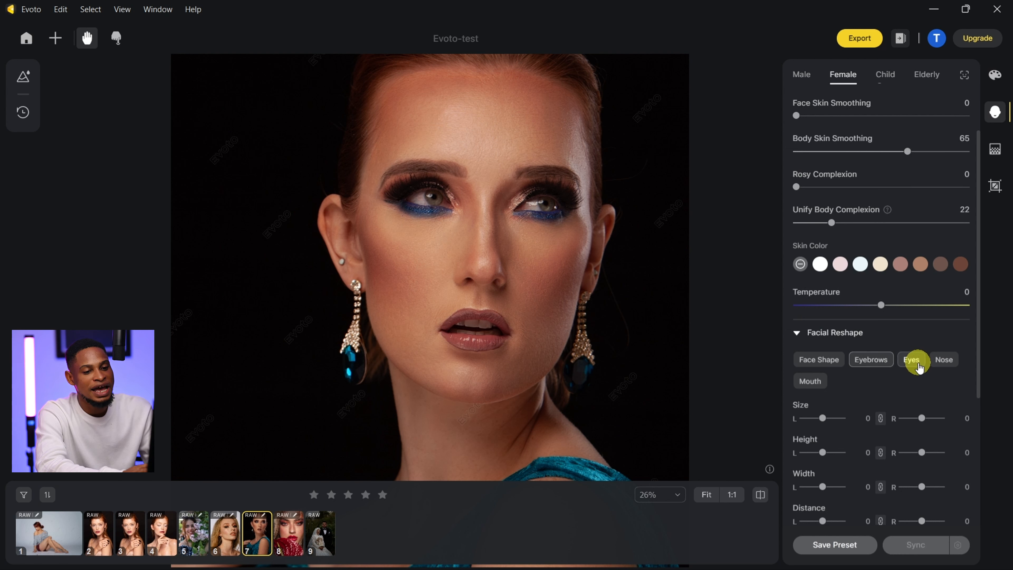
{"action": "left_click", "coordinate": [948, 361]}
{"action": "left_click", "coordinate": [807, 382]}
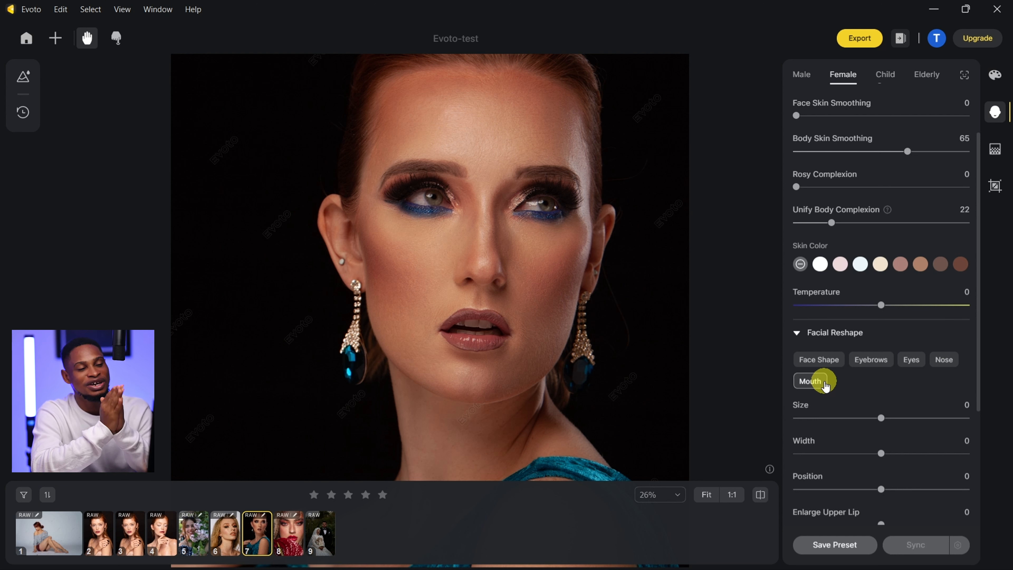
Step: Try a teeth touch-up with Teeth Whitening 77, Brightness 100 and Teeth Desaturation 90, and compare it with the original photo
{"action": "left_click", "coordinate": [798, 175]}
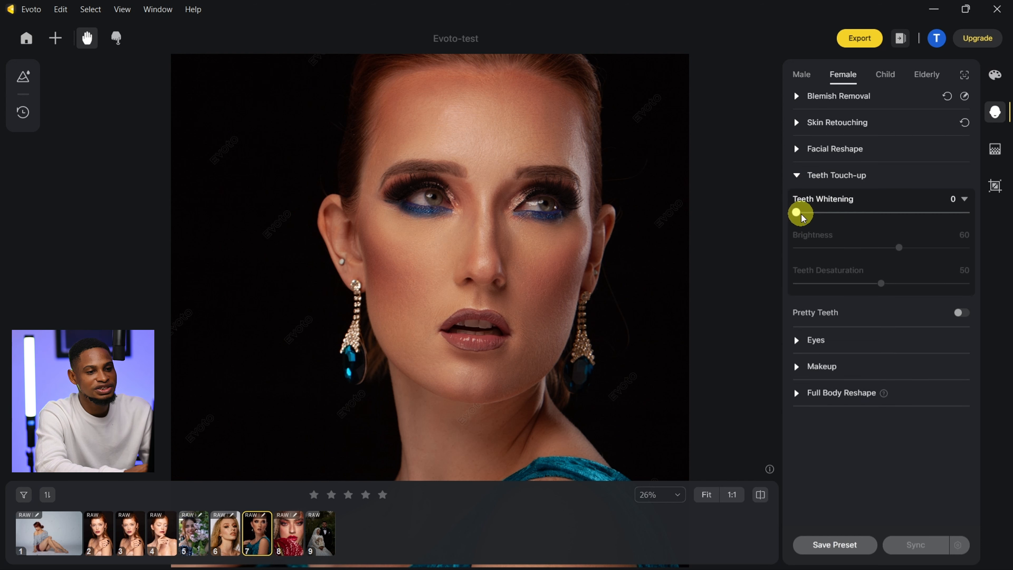
{"action": "left_click_drag", "start_coordinate": [796, 213], "coordinate": [870, 212]}
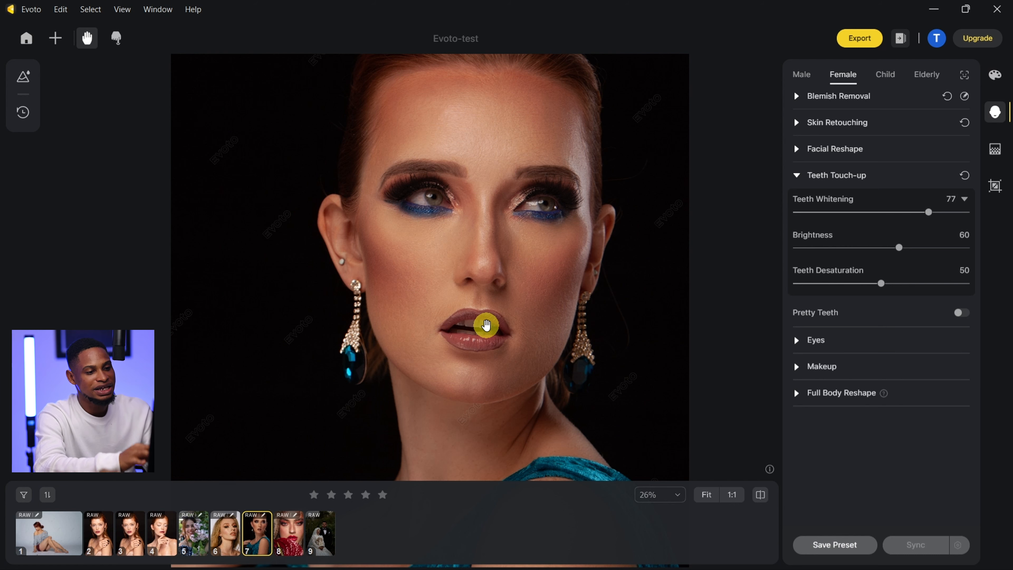
{"action": "scroll", "coordinate": [486, 326], "scroll_direction": "up", "scroll_amount": 3}
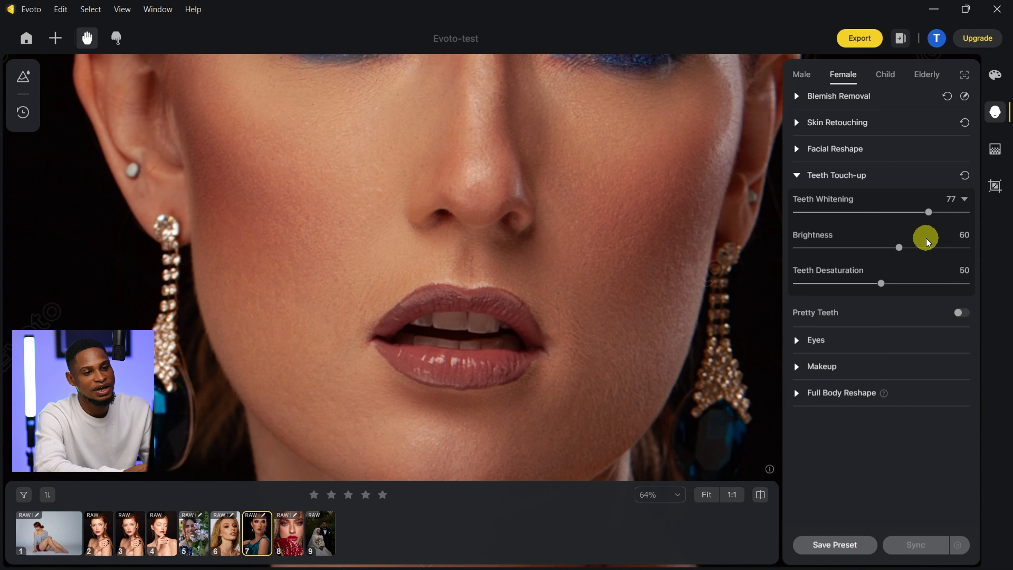
{"action": "left_click_drag", "start_coordinate": [901, 249], "coordinate": [988, 249]}
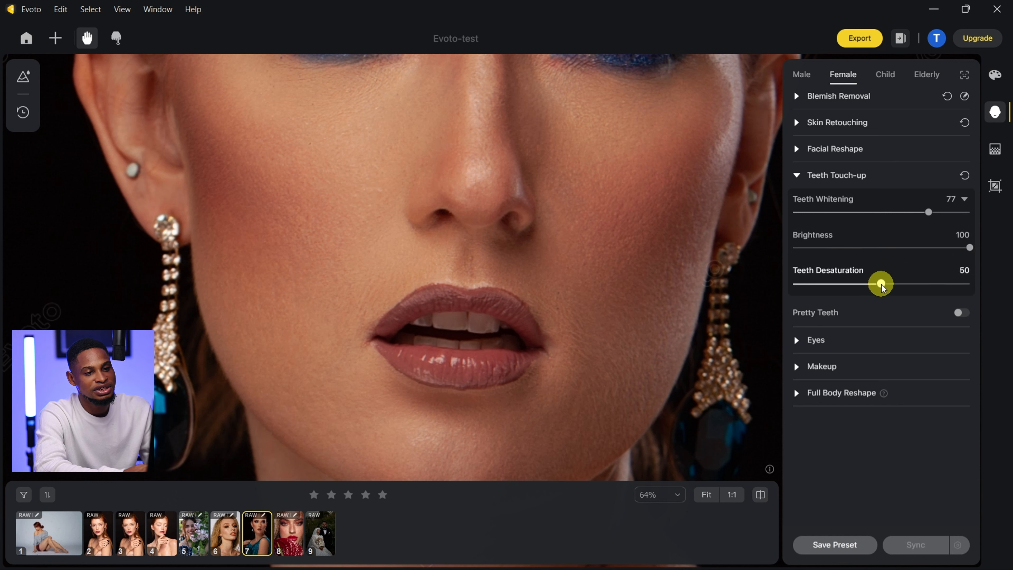
{"action": "left_click_drag", "start_coordinate": [881, 283], "coordinate": [956, 295]}
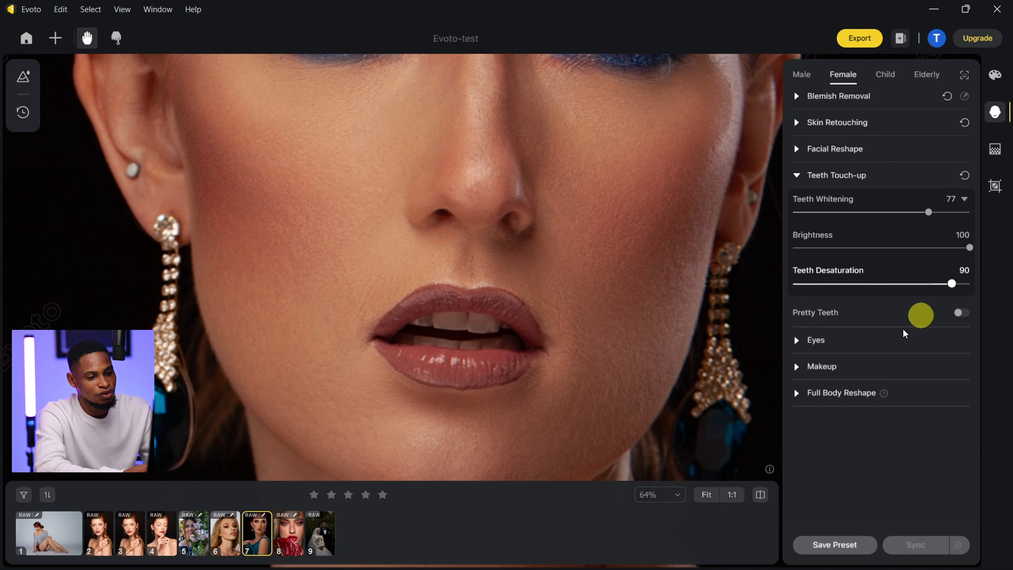
{"action": "left_click", "coordinate": [760, 495]}
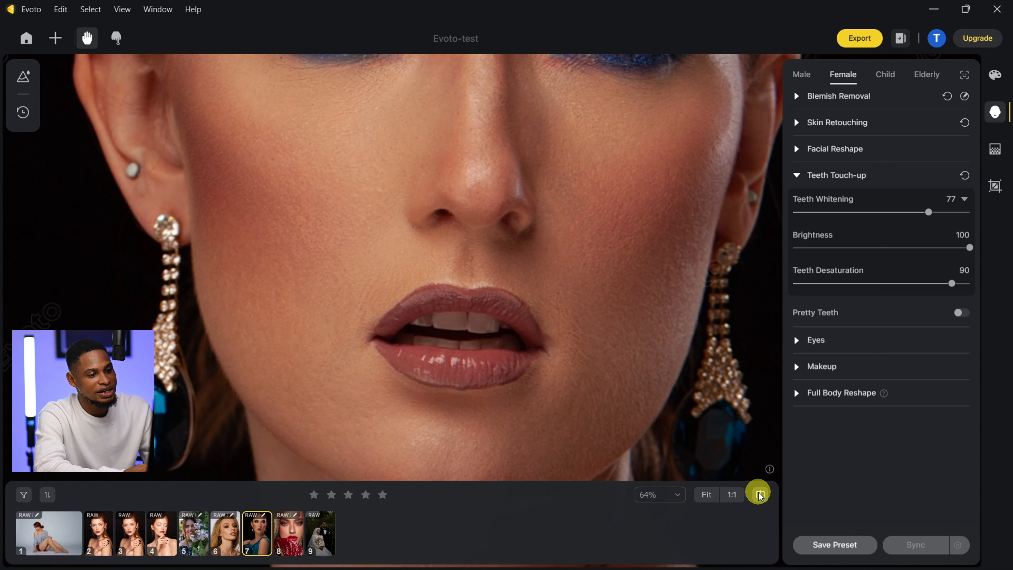
{"action": "left_click", "coordinate": [484, 377]}
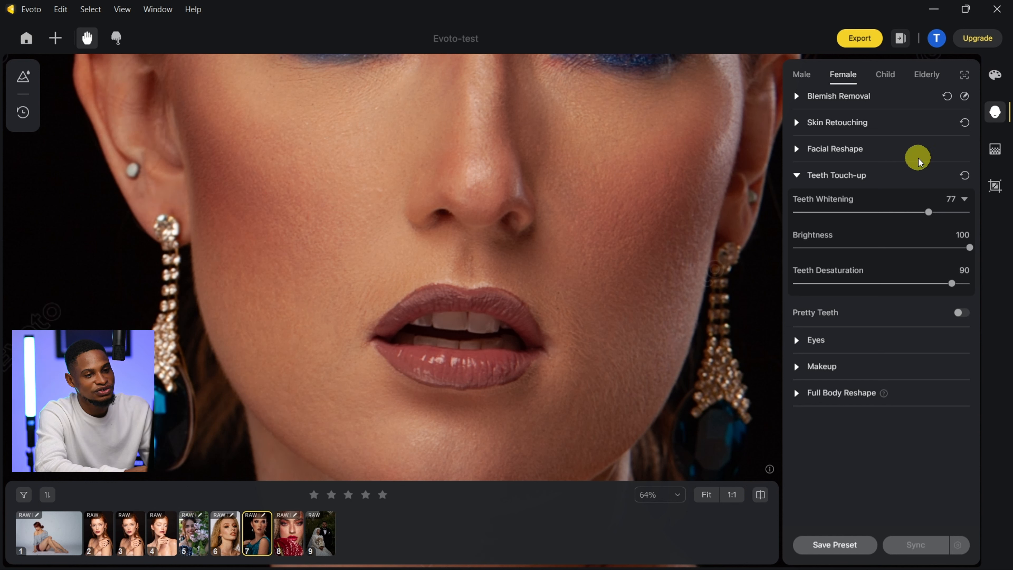
Step: Set Teeth Whitening to 100 and compare the teeth before and after
{"action": "left_click_drag", "start_coordinate": [930, 214], "coordinate": [969, 212]}
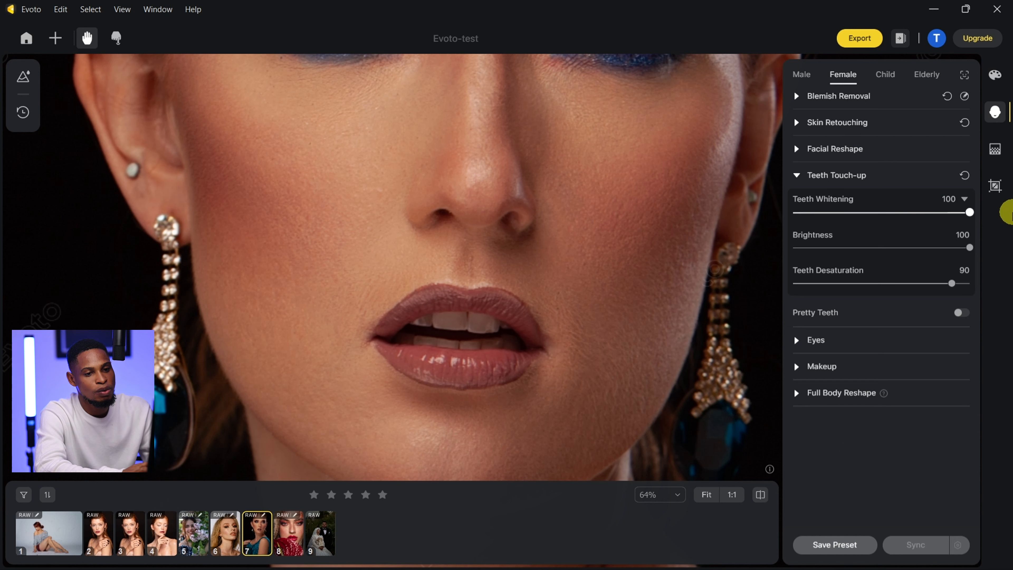
{"action": "left_click", "coordinate": [761, 495]}
{"action": "left_click", "coordinate": [762, 495]}
{"action": "left_click", "coordinate": [762, 495]}
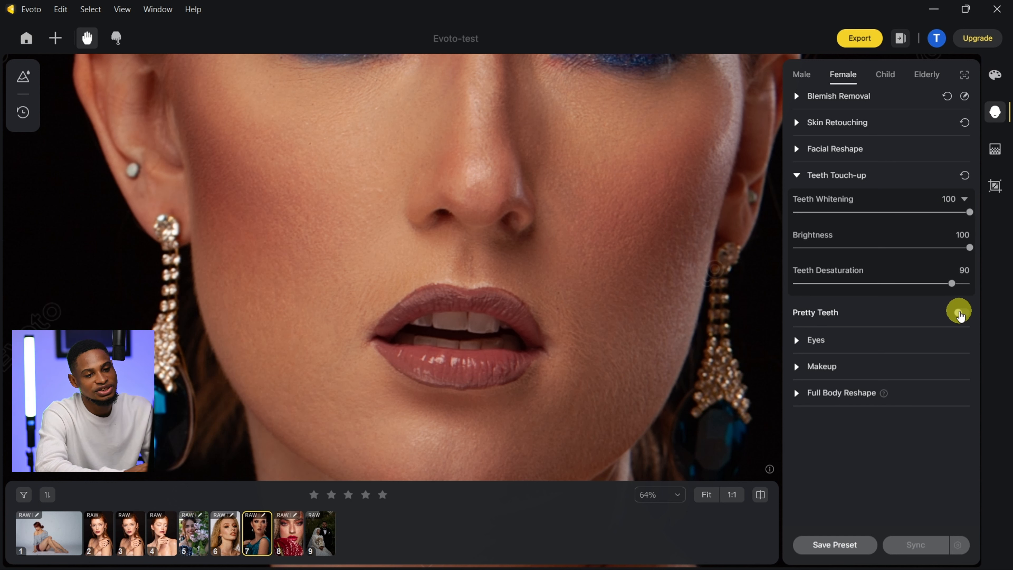
Step: Try the Pretty Teeth option on photo 7 and compare the mouth with the original
{"action": "left_click", "coordinate": [959, 313]}
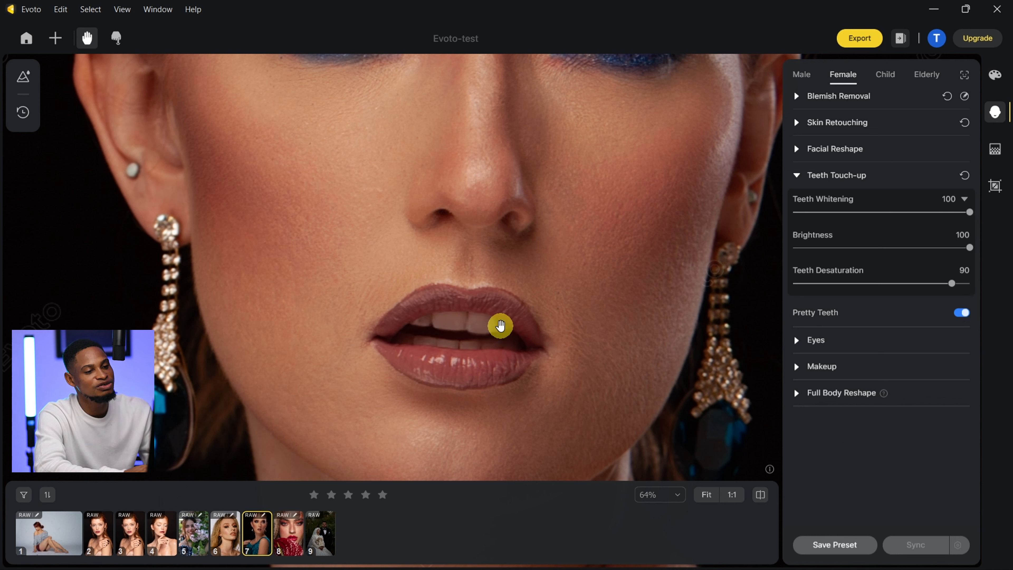
{"action": "left_click", "coordinate": [760, 497]}
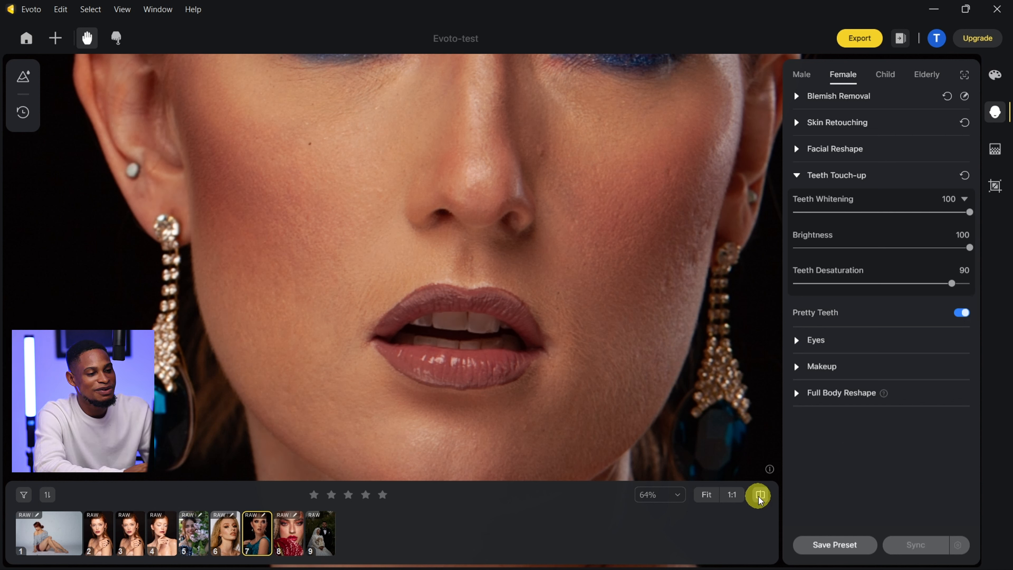
{"action": "left_click", "coordinate": [760, 497]}
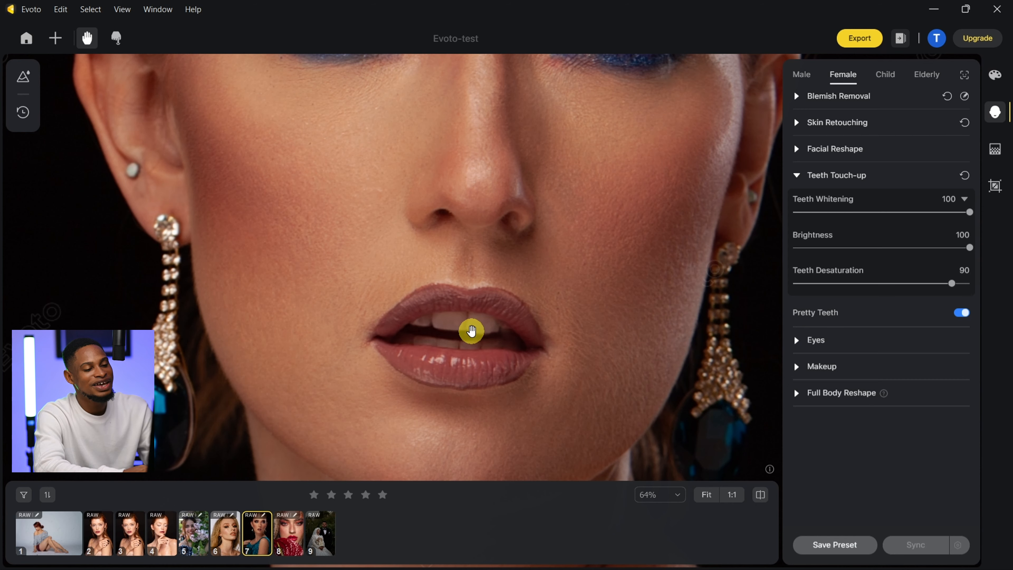
{"action": "scroll", "coordinate": [471, 330], "scroll_direction": "down", "scroll_amount": 3}
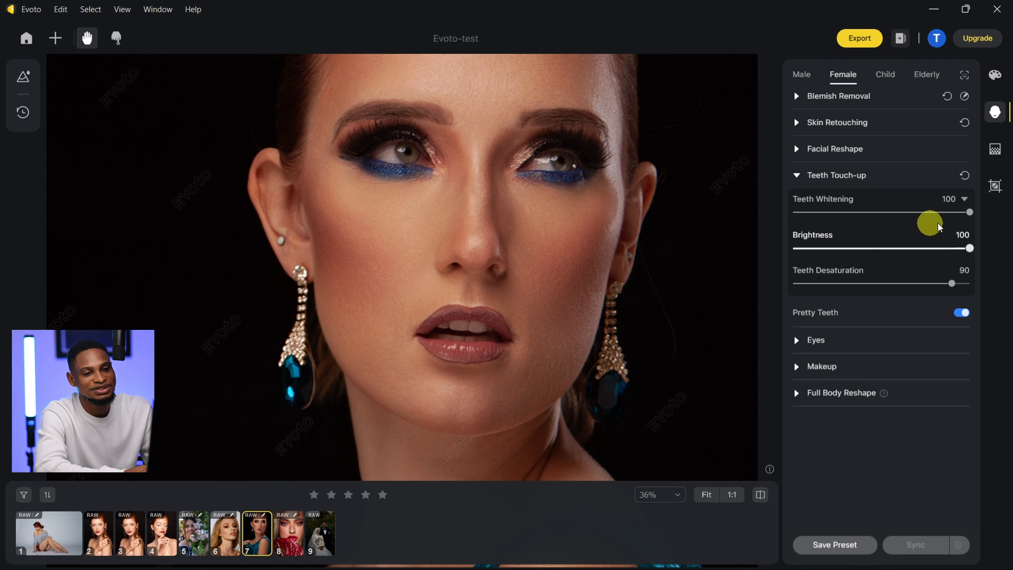
Step: Brighten the eyes in photo 7 by setting their Brightness to 100, comparing with the original photo
{"action": "left_click", "coordinate": [796, 177]}
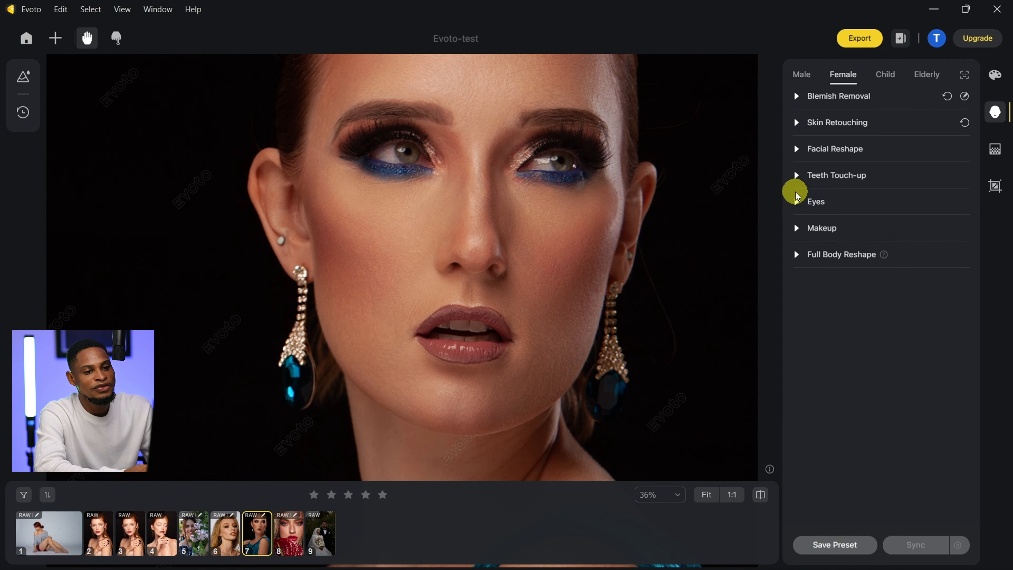
{"action": "left_click", "coordinate": [796, 196]}
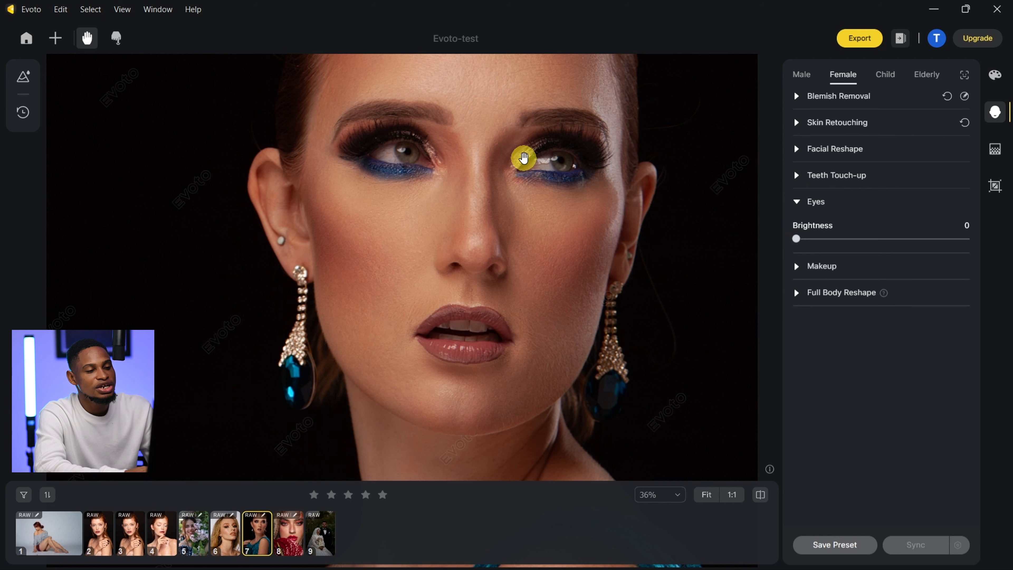
{"action": "scroll", "coordinate": [527, 158], "scroll_direction": "up", "scroll_amount": 2}
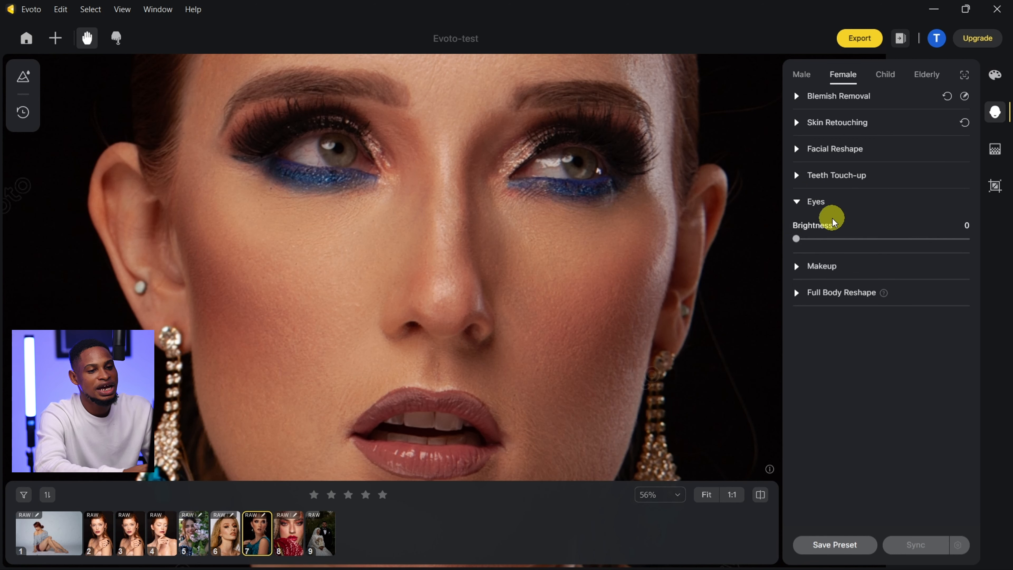
{"action": "left_click_drag", "start_coordinate": [799, 240], "coordinate": [968, 235]}
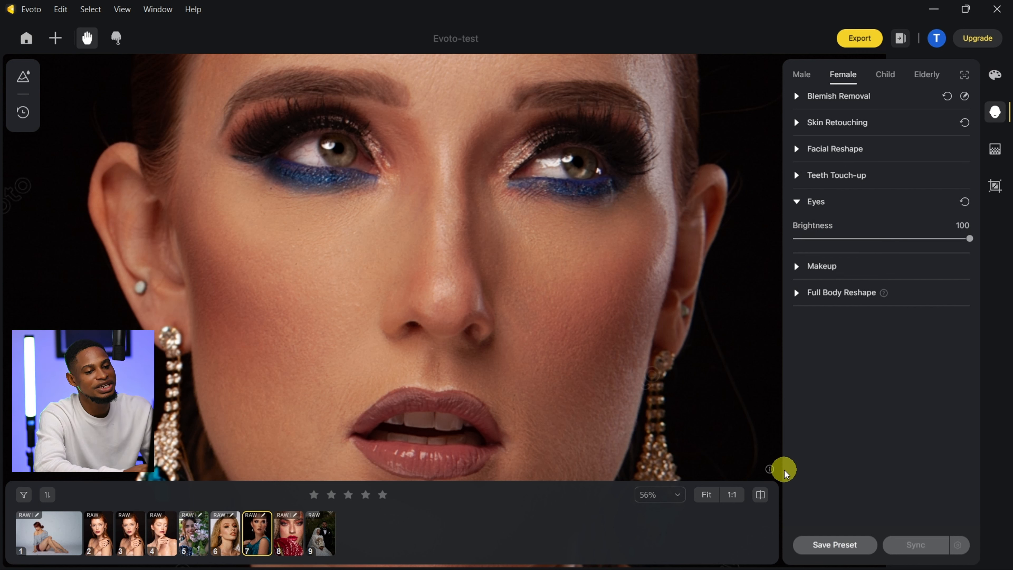
{"action": "left_click", "coordinate": [759, 497]}
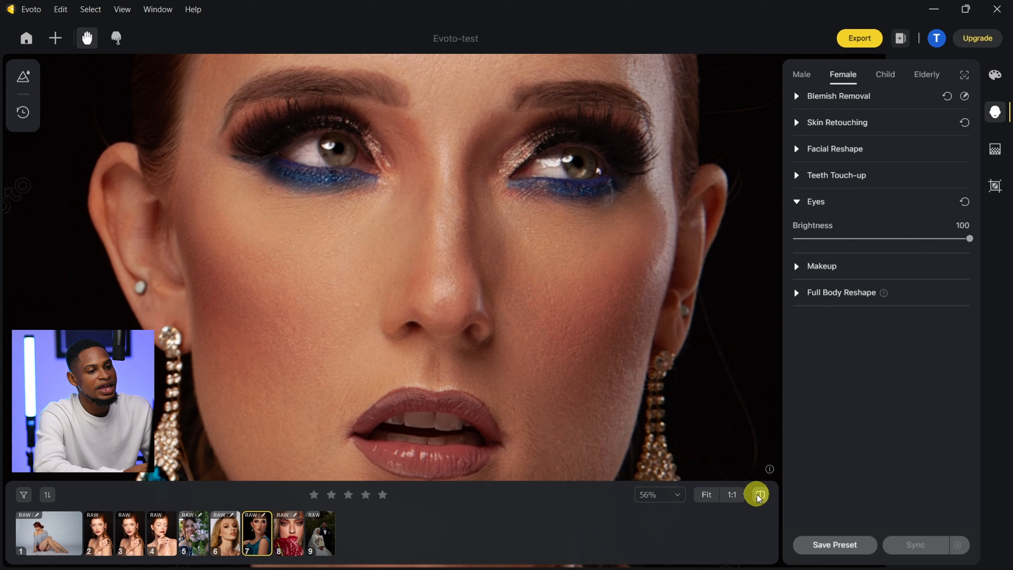
{"action": "left_click_drag", "start_coordinate": [969, 238], "coordinate": [1006, 242]}
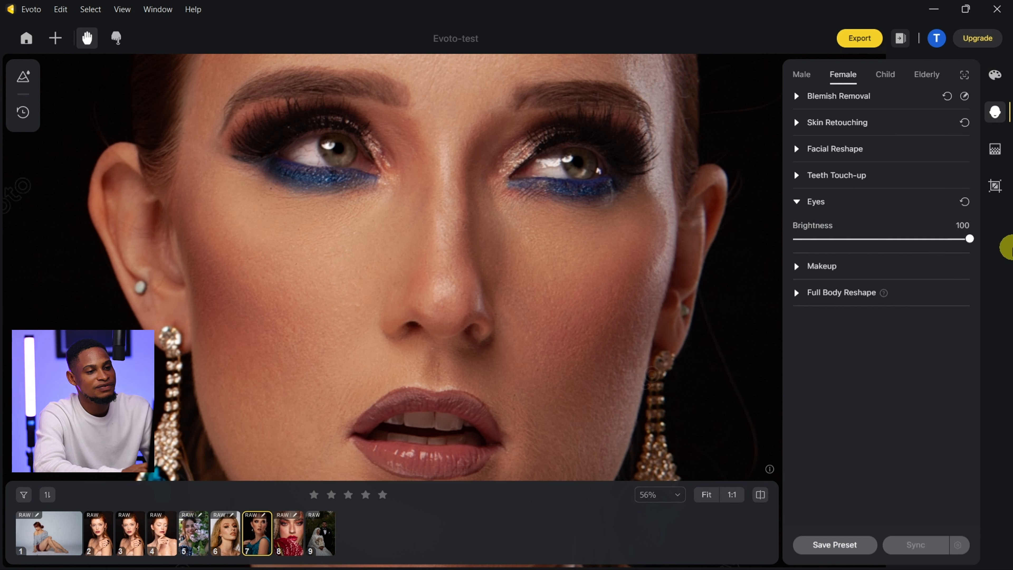
Step: Add makeup to the face with Highlight at 41 and Contour at 62, and compare it with the original photo
{"action": "left_click", "coordinate": [804, 202]}
{"action": "left_click", "coordinate": [802, 229]}
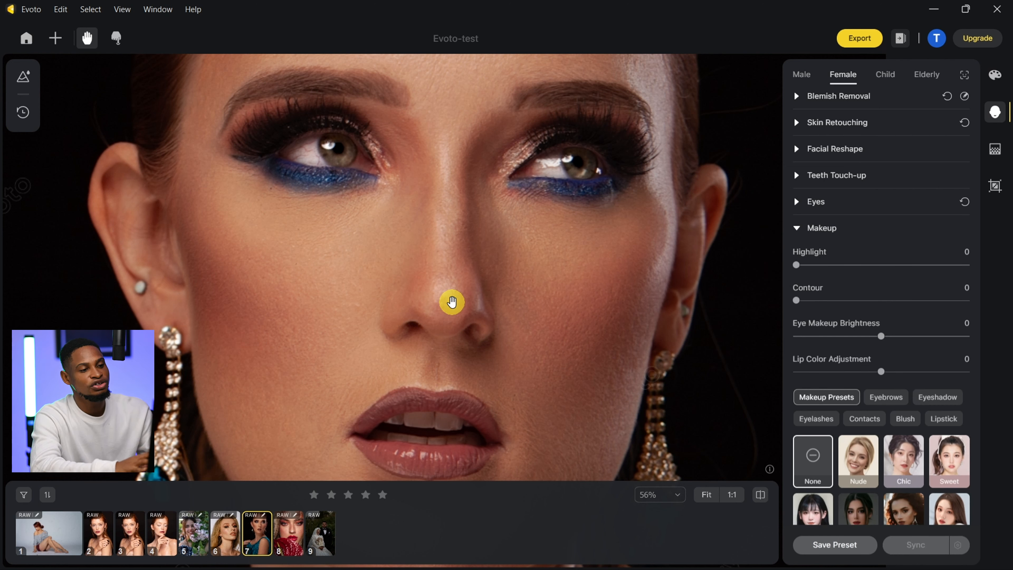
{"action": "left_click_drag", "start_coordinate": [806, 268], "coordinate": [869, 266]}
{"action": "left_click", "coordinate": [797, 301]}
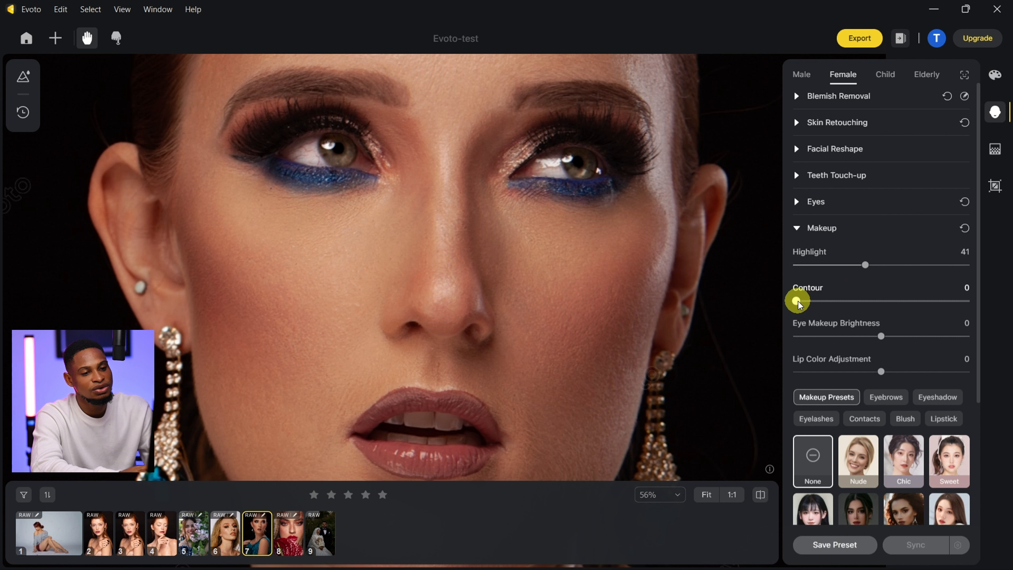
{"action": "left_click_drag", "start_coordinate": [798, 301], "coordinate": [902, 304]}
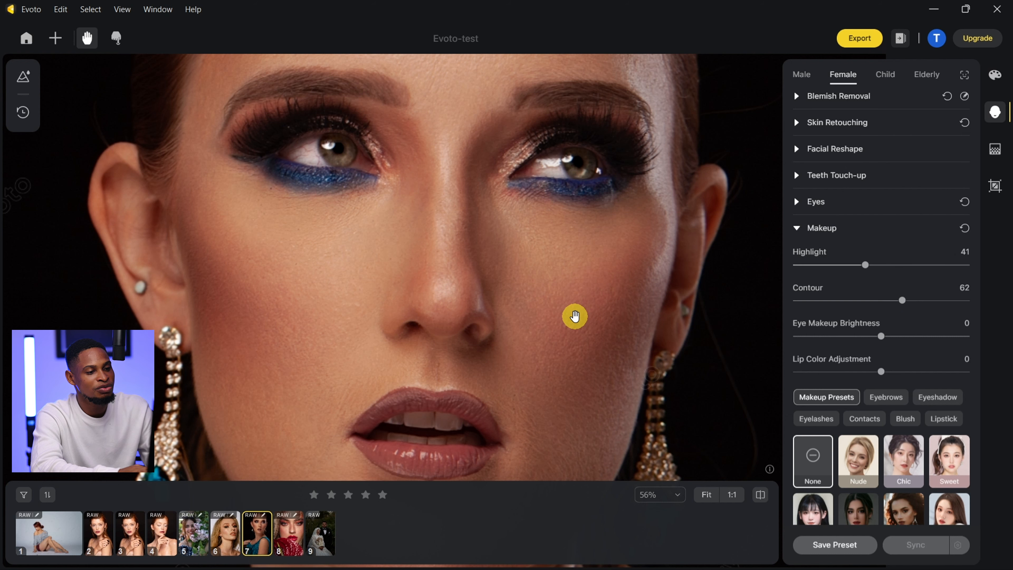
{"action": "scroll", "coordinate": [575, 317], "scroll_direction": "down", "scroll_amount": 5}
{"action": "scroll", "coordinate": [575, 316], "scroll_direction": "up", "scroll_amount": 2}
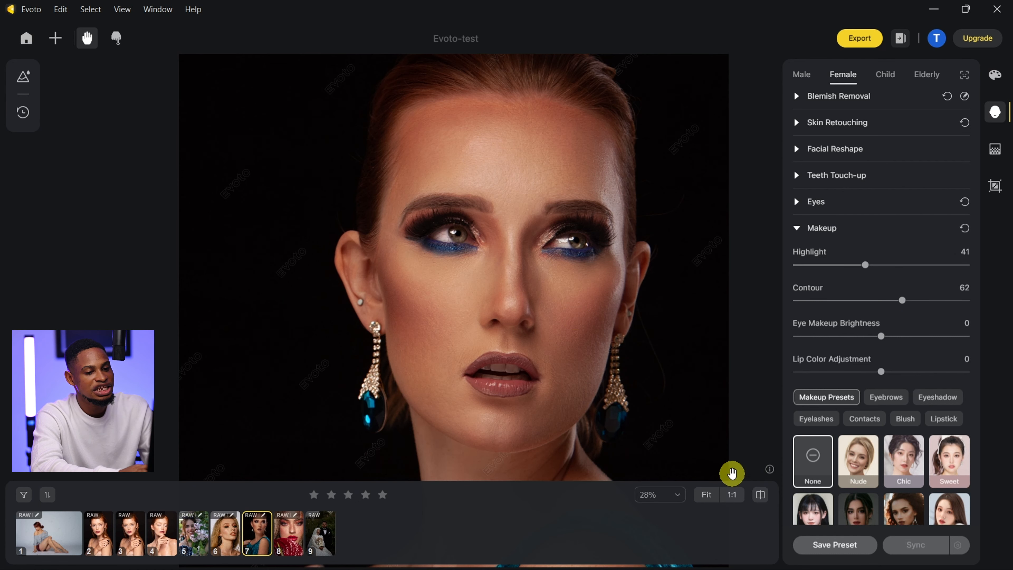
{"action": "left_click", "coordinate": [760, 494]}
{"action": "left_click", "coordinate": [760, 494]}
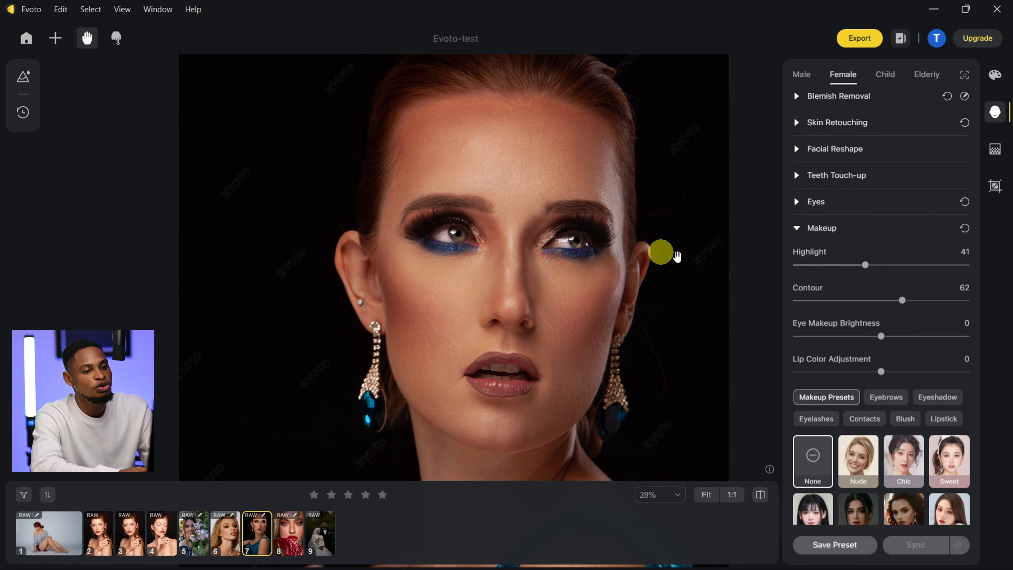
Step: Set both the makeup Highlight and Contour to 100 and check the effect on the face
{"action": "left_click_drag", "start_coordinate": [865, 265], "coordinate": [1007, 278]}
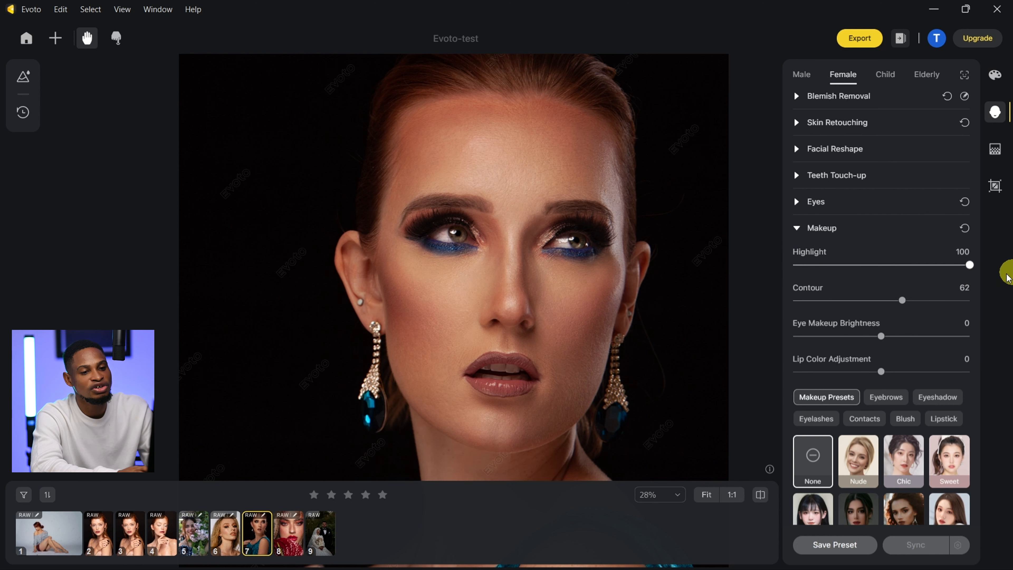
{"action": "left_click_drag", "start_coordinate": [903, 302], "coordinate": [1008, 296]}
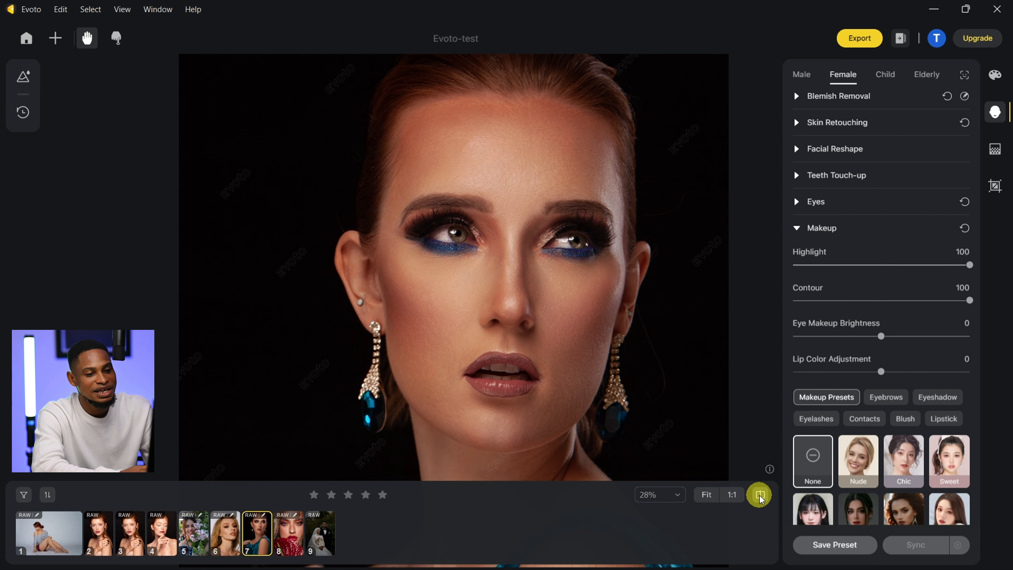
{"action": "scroll", "coordinate": [551, 276], "scroll_direction": "up", "scroll_amount": 2}
{"action": "scroll", "coordinate": [550, 277], "scroll_direction": "down", "scroll_amount": 3}
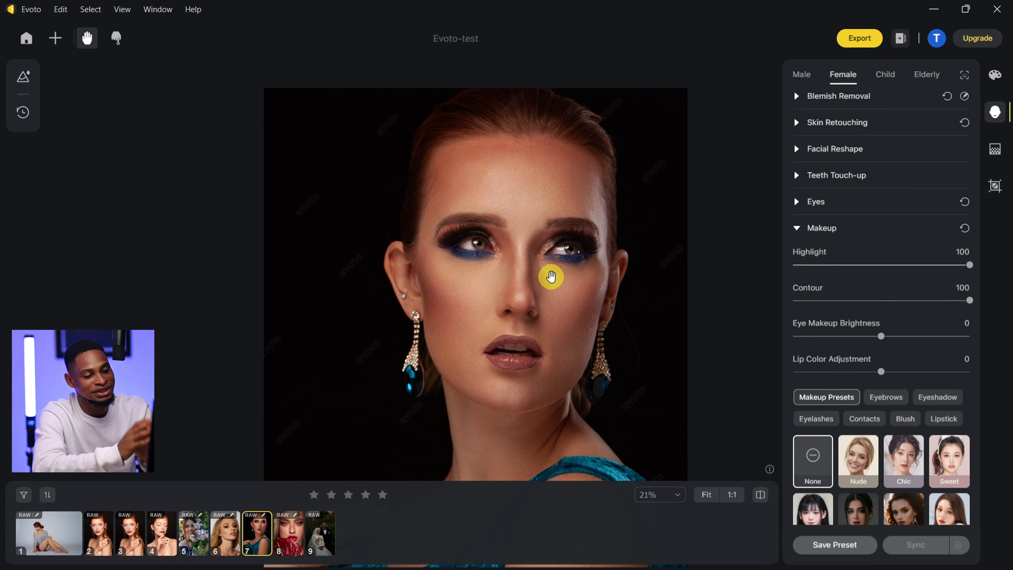
Step: Apply the Vintage makeup preset to the portrait in photo 7
{"action": "scroll", "coordinate": [882, 390], "scroll_direction": "down", "scroll_amount": 2}
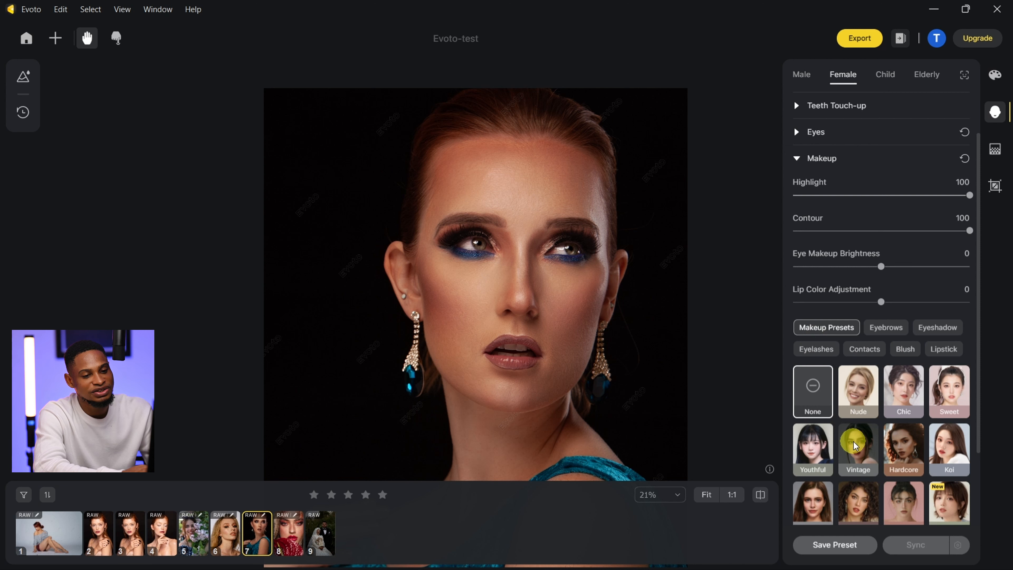
{"action": "left_click", "coordinate": [859, 453]}
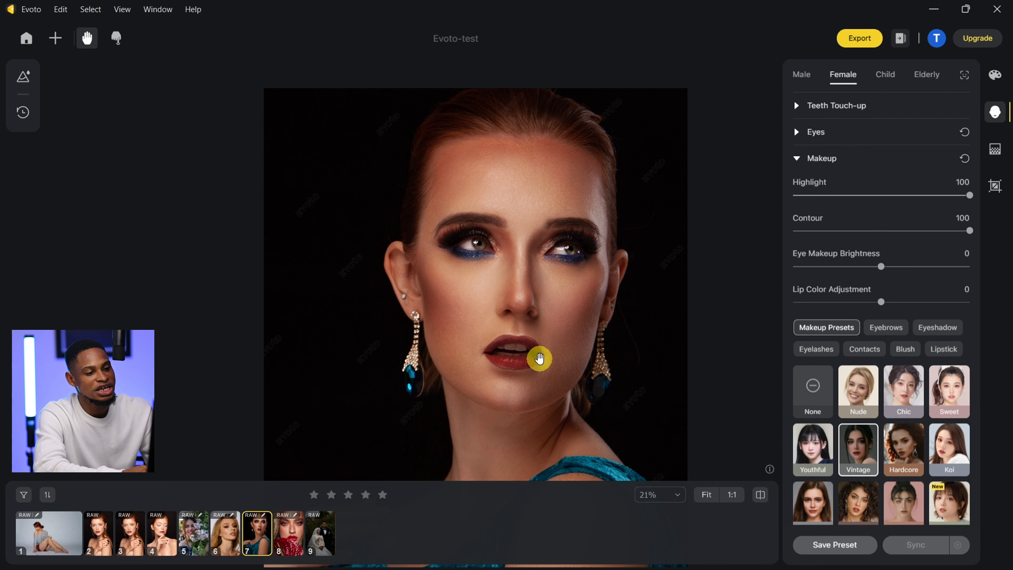
Step: Compare the Vintage and Cat Eyes makeup presets with no preset on photo 7, finishing with the preset set to None
{"action": "left_click", "coordinate": [812, 385]}
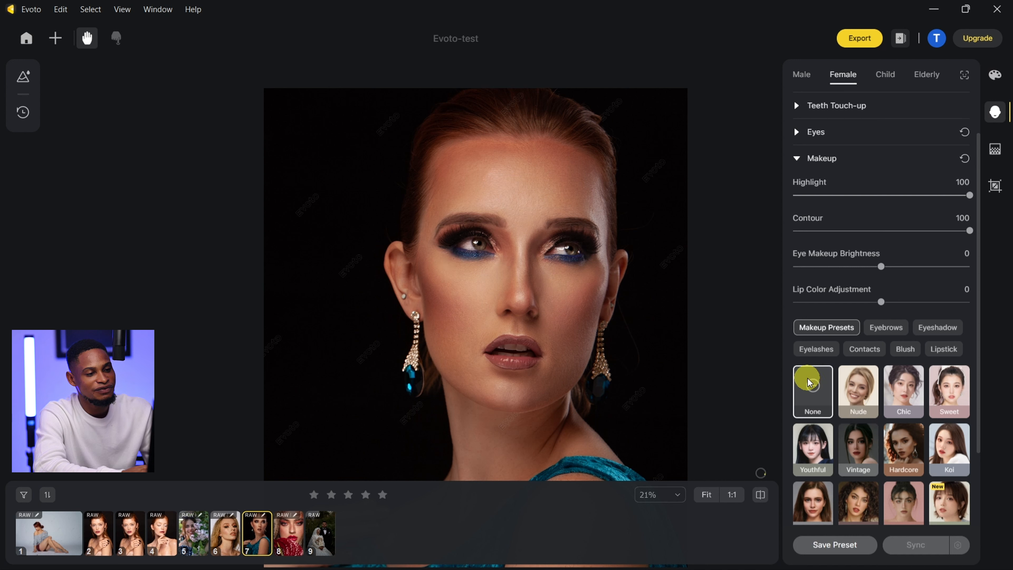
{"action": "left_click", "coordinate": [871, 440]}
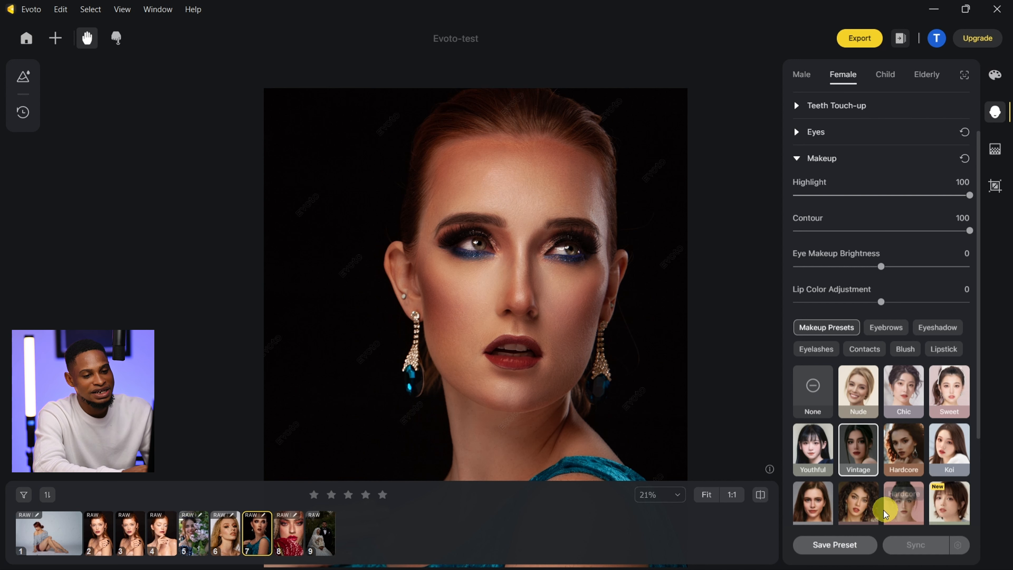
{"action": "left_click", "coordinate": [867, 509]}
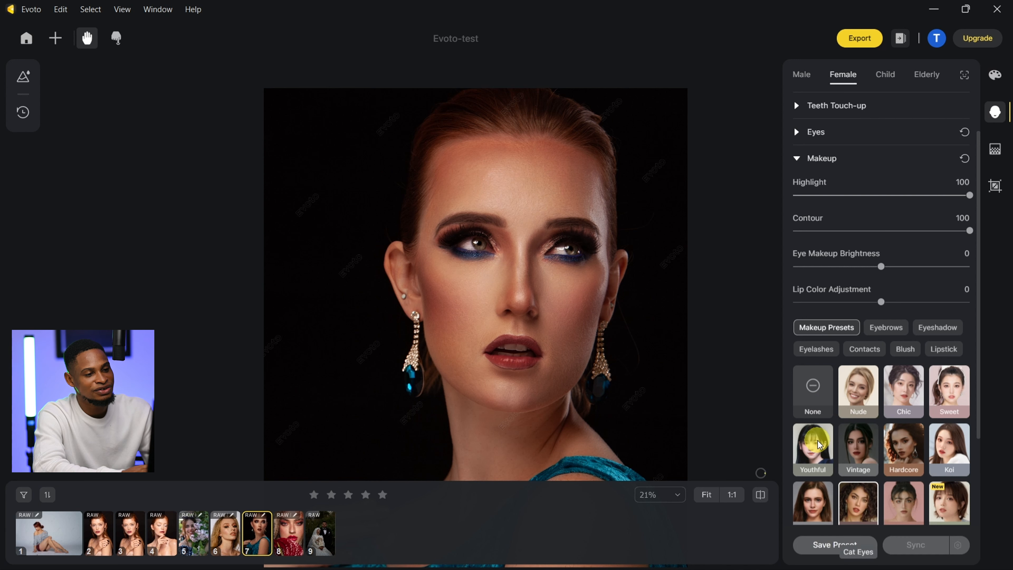
{"action": "left_click", "coordinate": [797, 392]}
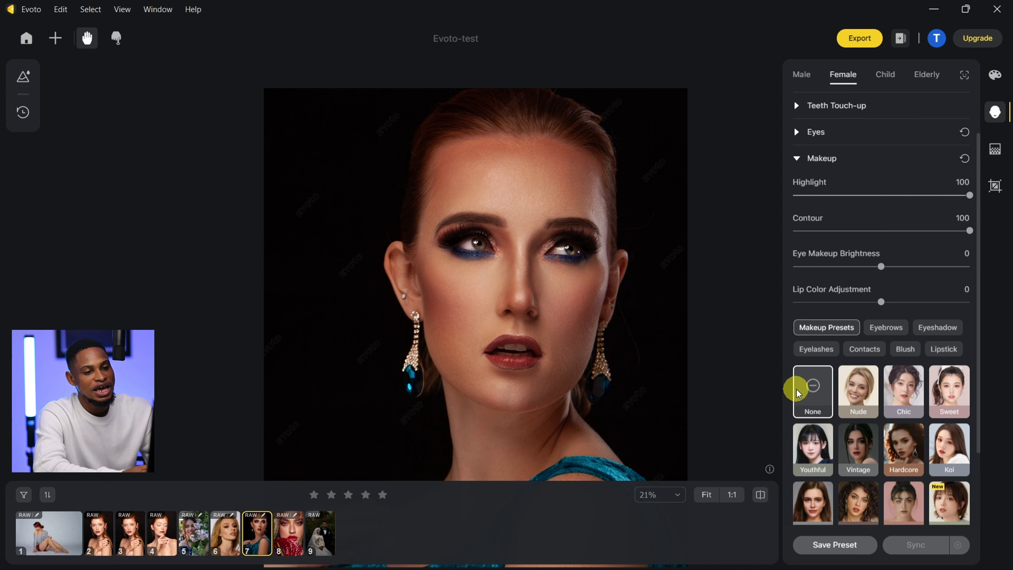
Step: Try eyelash styles 01 and 02 on the eyes up close and set the eyelashes back to None
{"action": "left_click", "coordinate": [818, 350]}
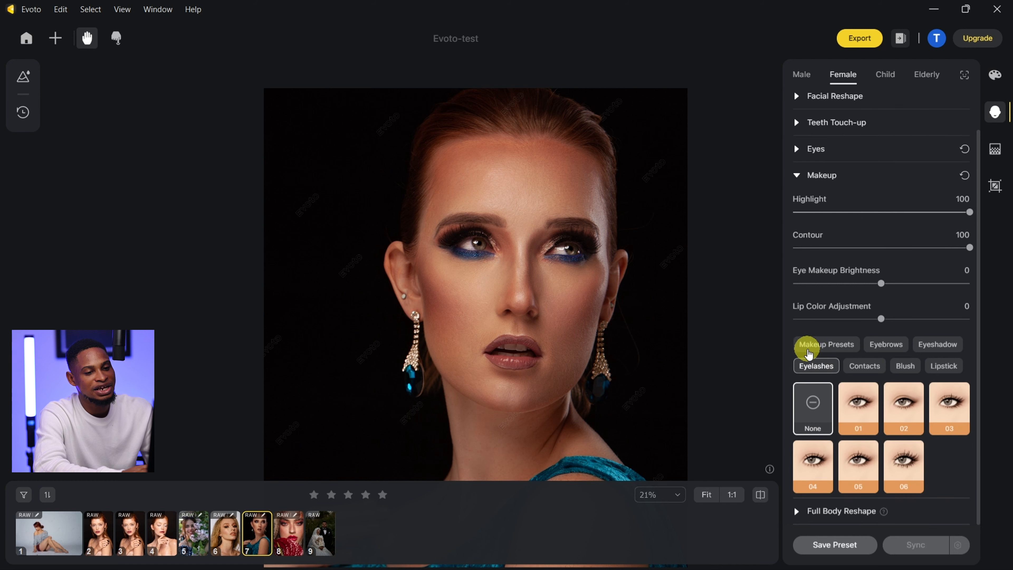
{"action": "left_click", "coordinate": [537, 244]}
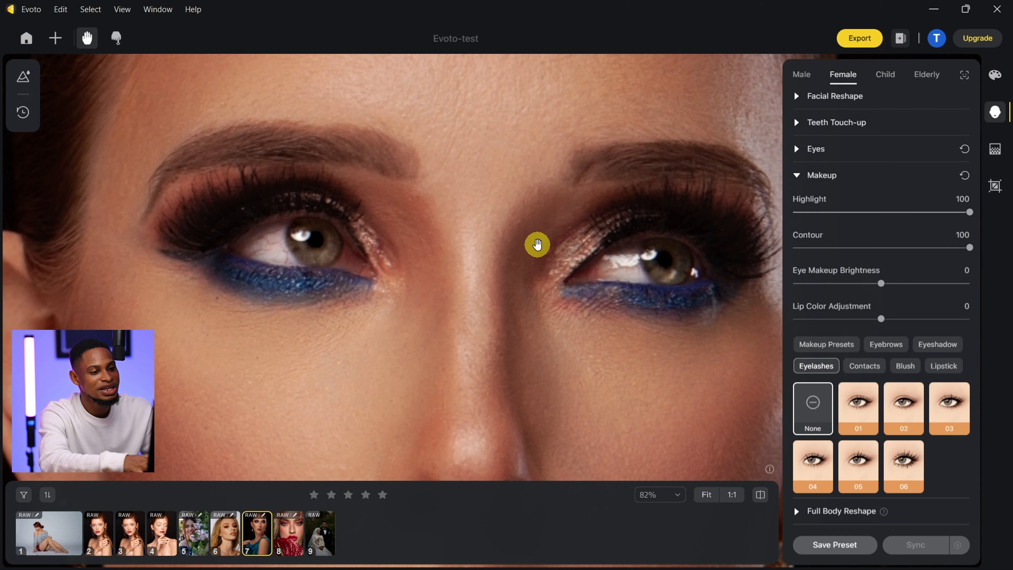
{"action": "left_click", "coordinate": [857, 409]}
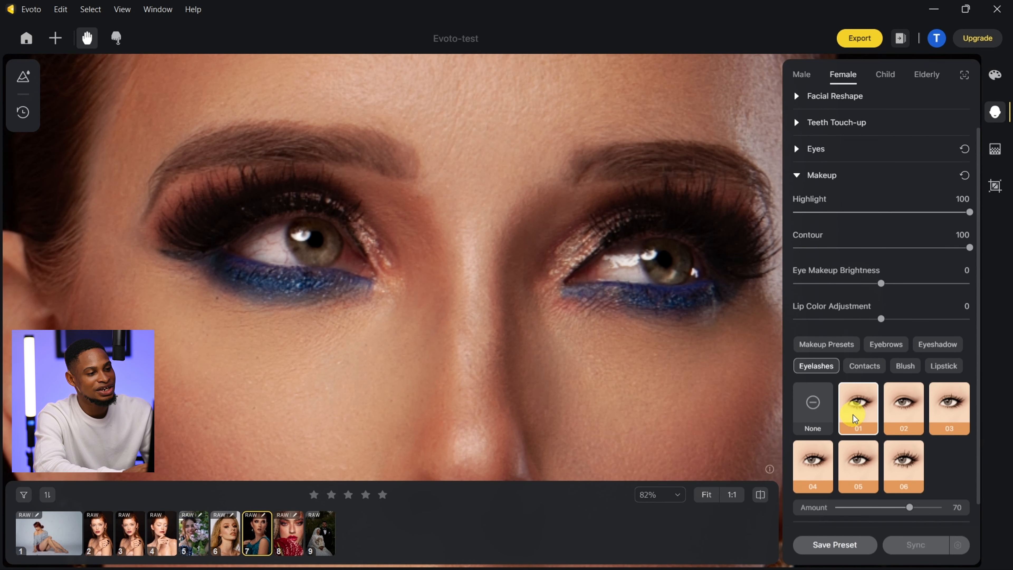
{"action": "left_click", "coordinate": [922, 411]}
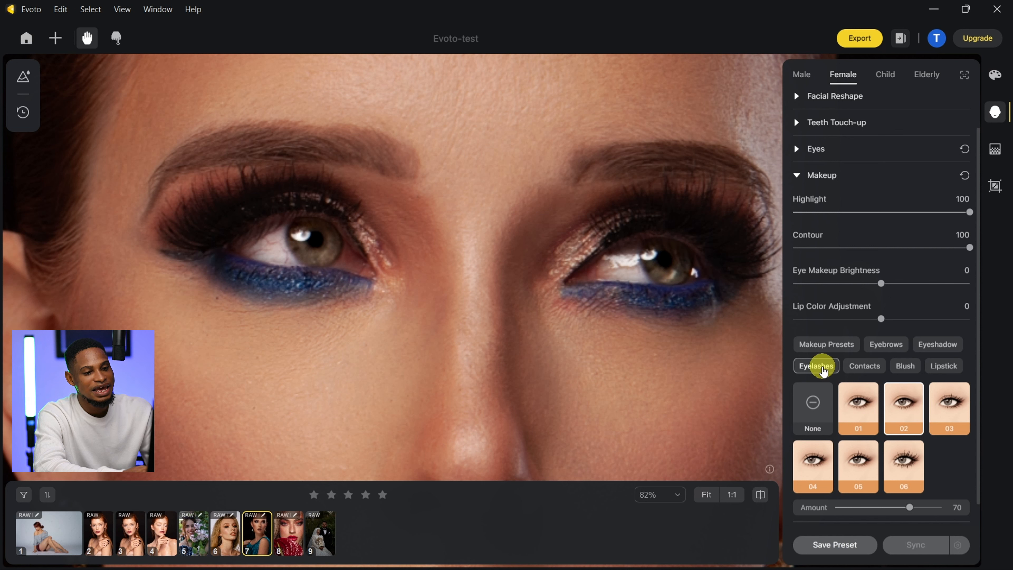
{"action": "left_click", "coordinate": [815, 405]}
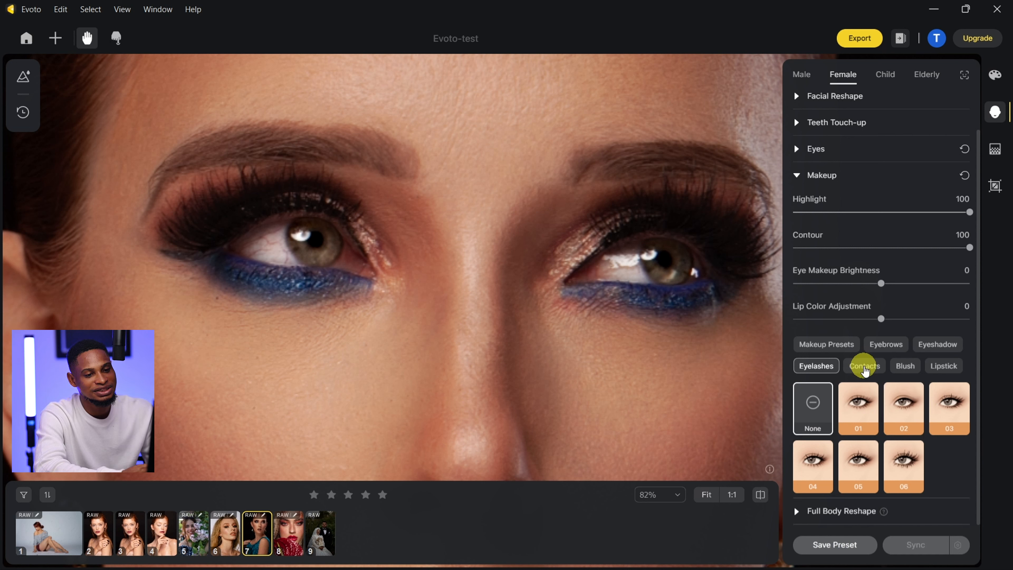
Step: Try several contact lens colours on the eyes, including 06, 07, 04 and 03, and set the contacts back to None
{"action": "left_click", "coordinate": [865, 369]}
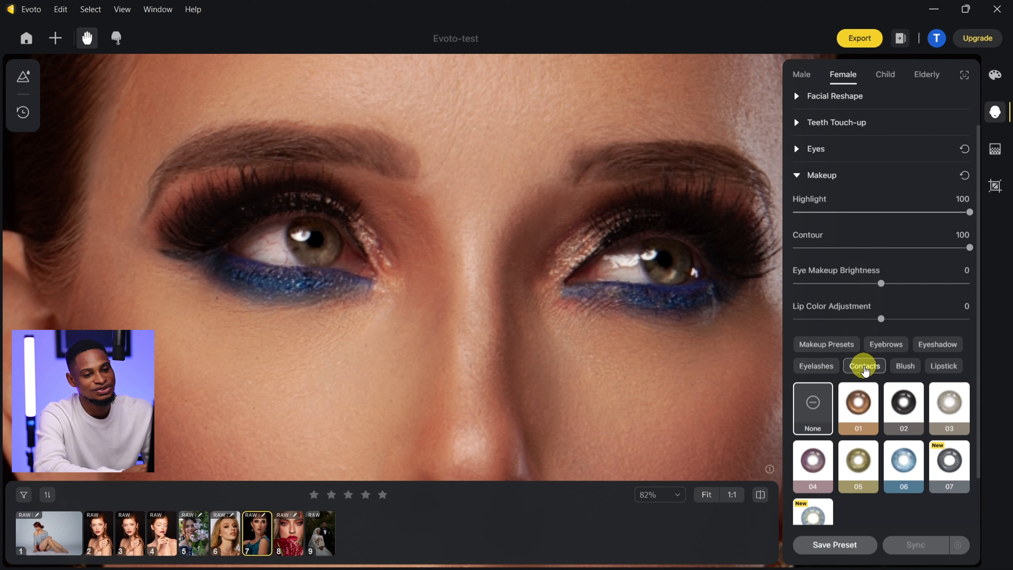
{"action": "left_click", "coordinate": [910, 469]}
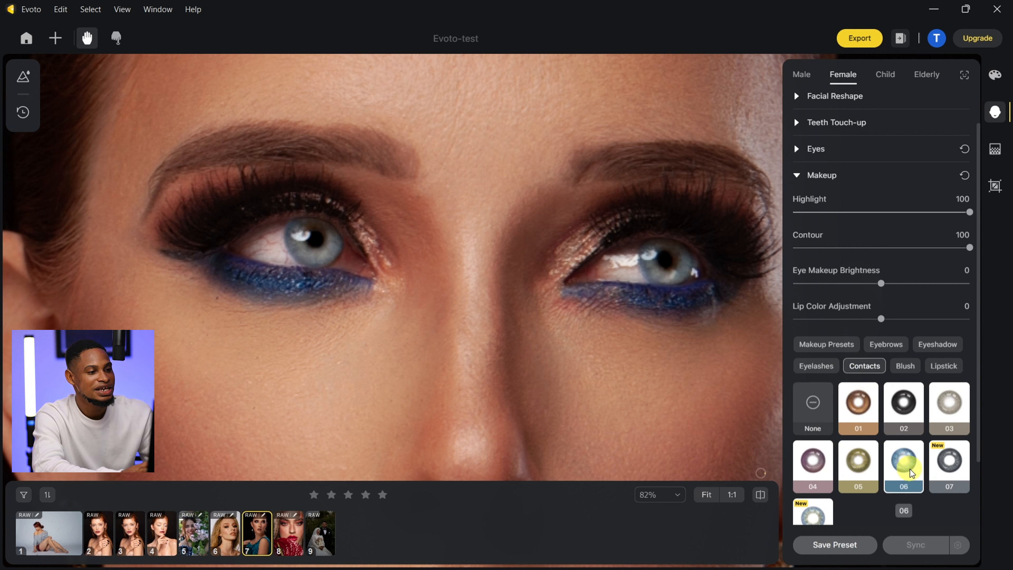
{"action": "left_click", "coordinate": [949, 459]}
{"action": "left_click", "coordinate": [811, 462]}
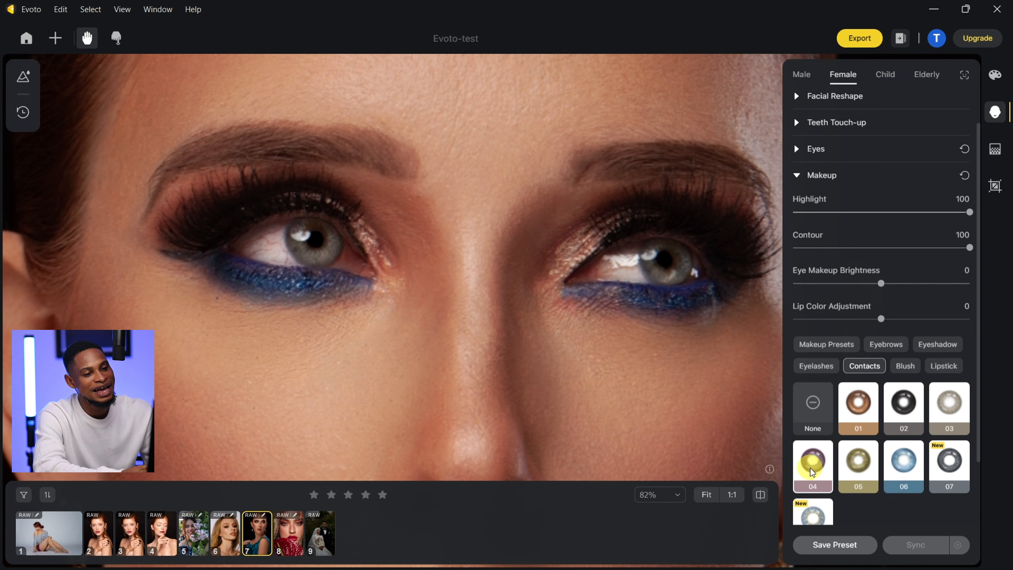
{"action": "left_click", "coordinate": [827, 516]}
{"action": "left_click", "coordinate": [948, 409]}
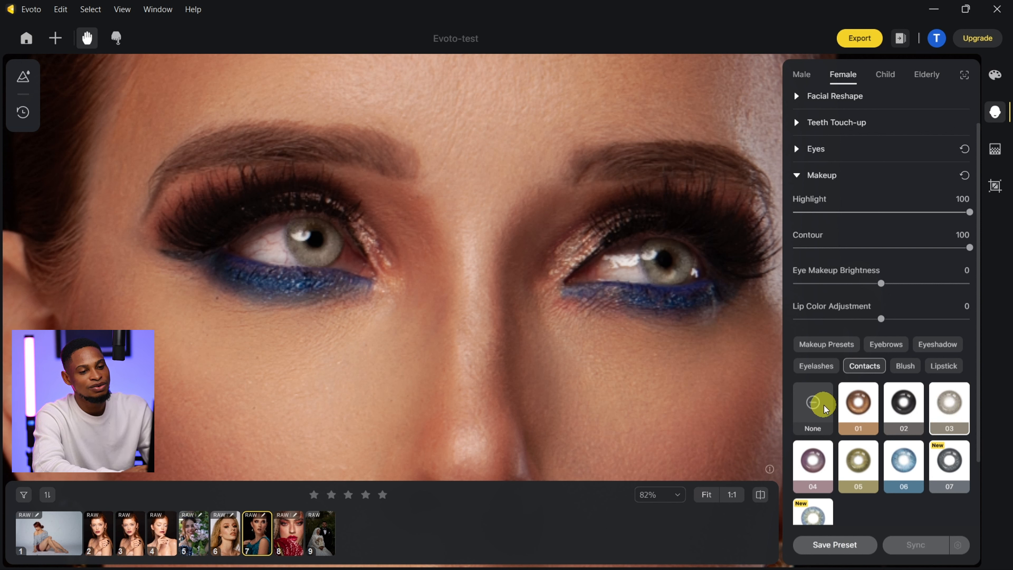
{"action": "left_click", "coordinate": [816, 406]}
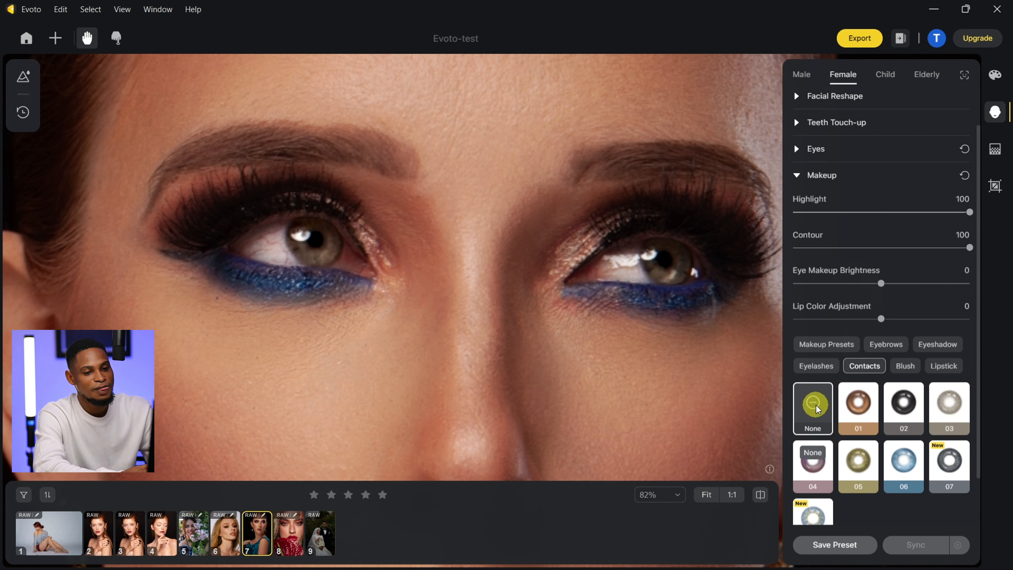
Step: Look through the blush styles and lipstick shades with the portrait's lips framed in the preview
{"action": "left_click", "coordinate": [912, 369]}
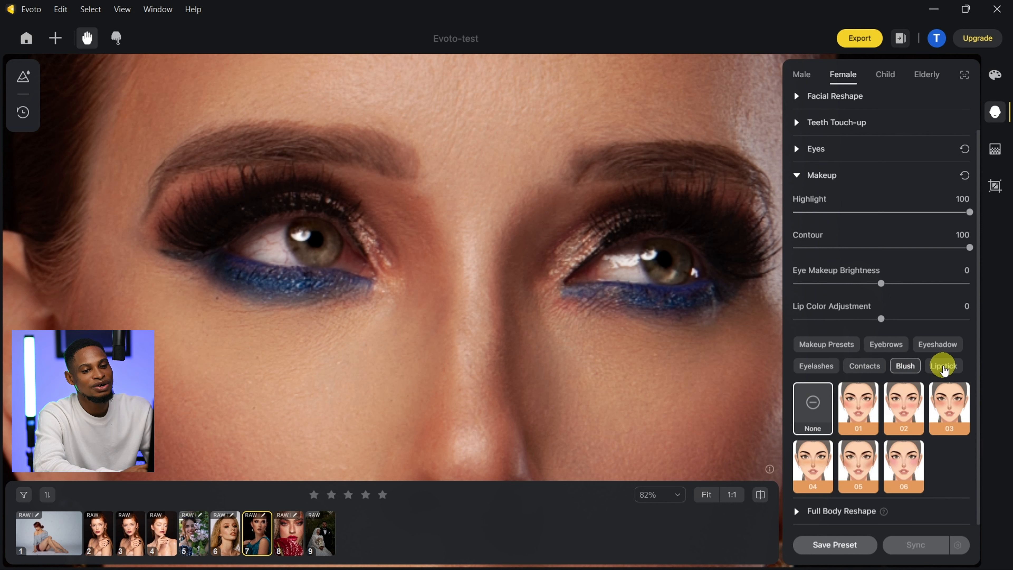
{"action": "left_click", "coordinate": [941, 365]}
{"action": "scroll", "coordinate": [412, 332], "scroll_direction": "down", "scroll_amount": 5}
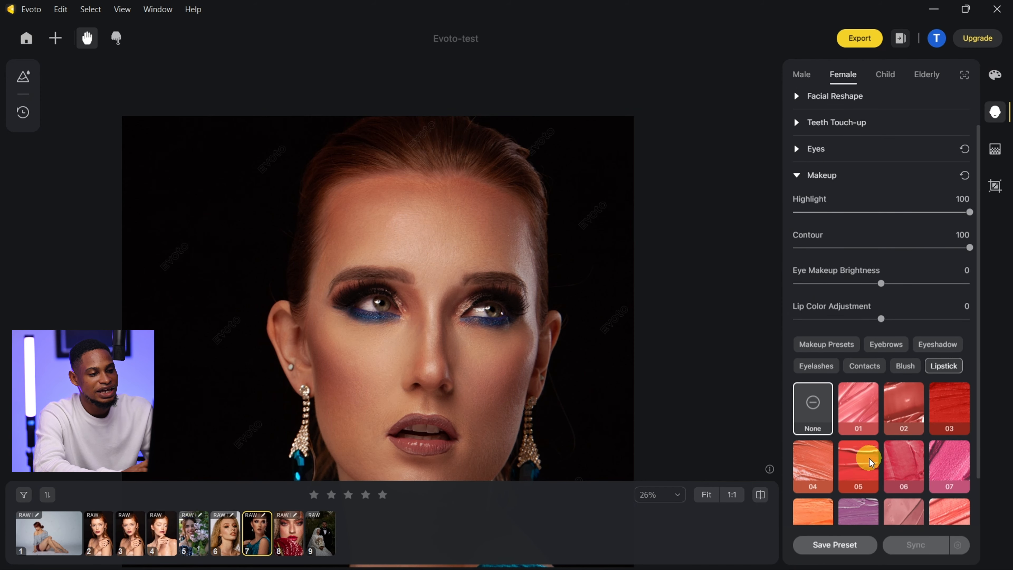
{"action": "left_click_drag", "start_coordinate": [470, 389], "coordinate": [468, 267]}
{"action": "scroll", "coordinate": [421, 304], "scroll_direction": "up", "scroll_amount": 4}
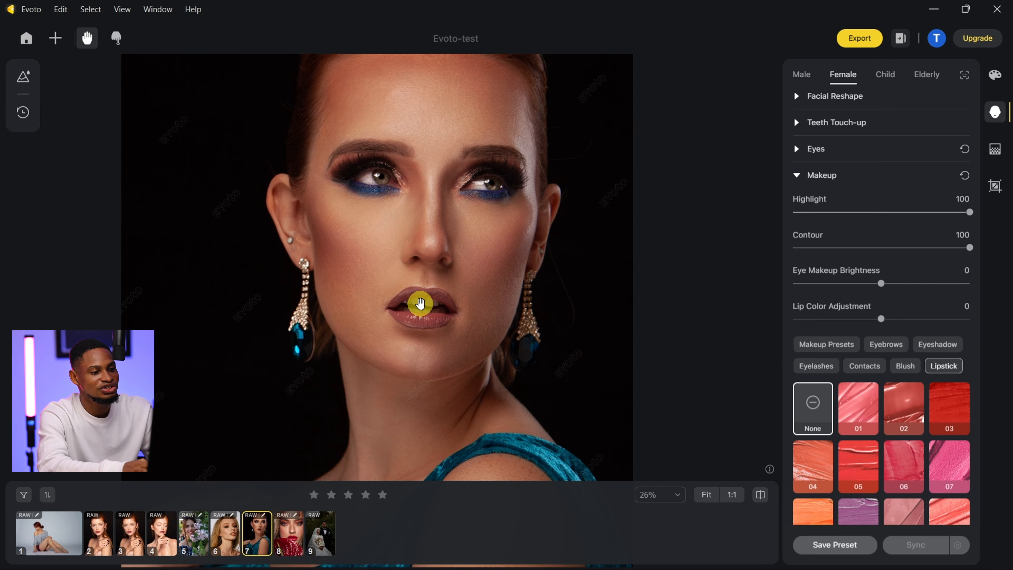
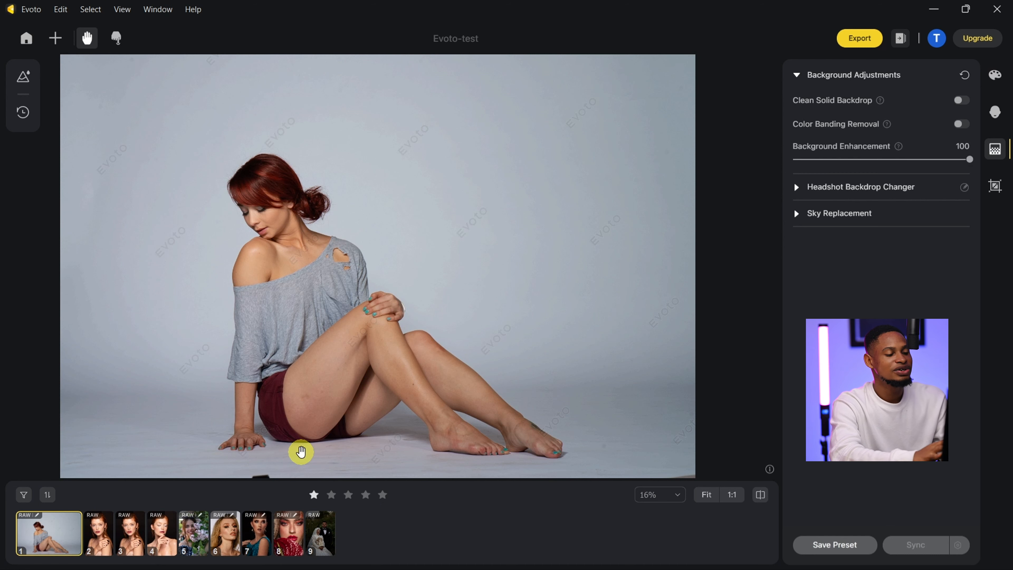
Step: Turn on Clean Solid Backdrop for photo 1 and compare the floor around the hand and feet before and after
{"action": "scroll", "coordinate": [300, 451], "scroll_direction": "up", "scroll_amount": 3}
{"action": "scroll", "coordinate": [301, 451], "scroll_direction": "up", "scroll_amount": 2}
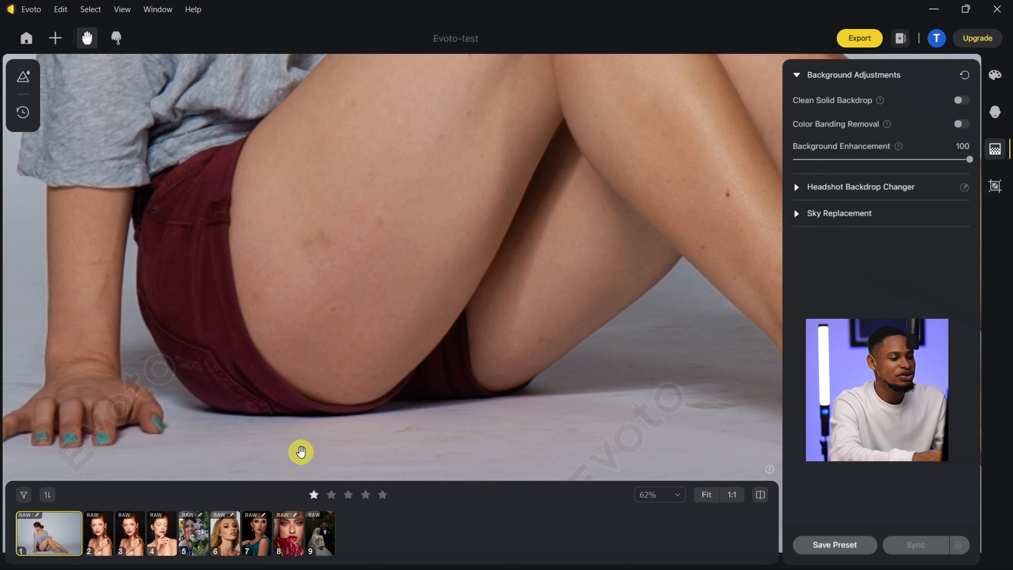
{"action": "left_click_drag", "start_coordinate": [396, 420], "coordinate": [849, 291]}
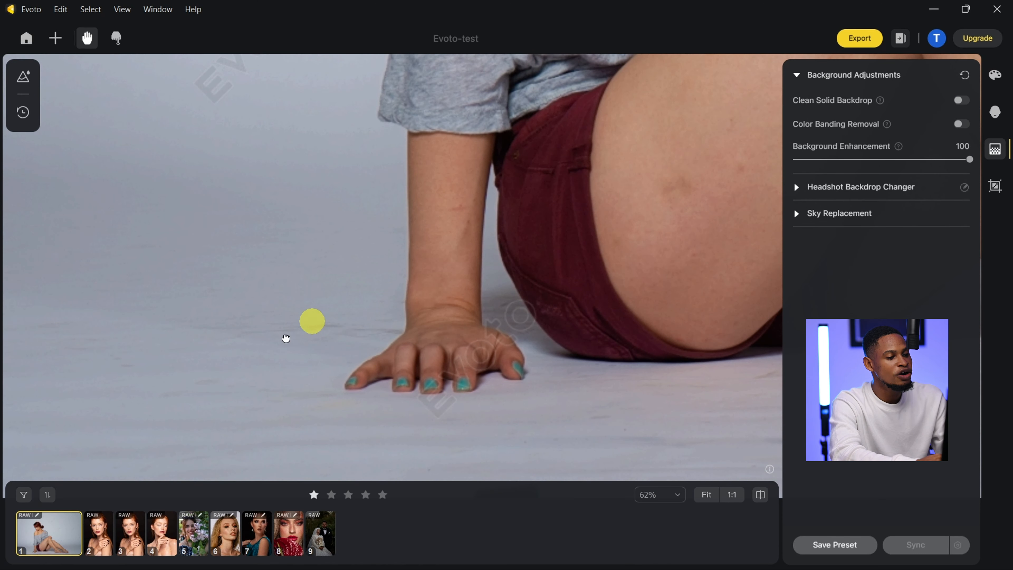
{"action": "left_click_drag", "start_coordinate": [167, 384], "coordinate": [2, 315]}
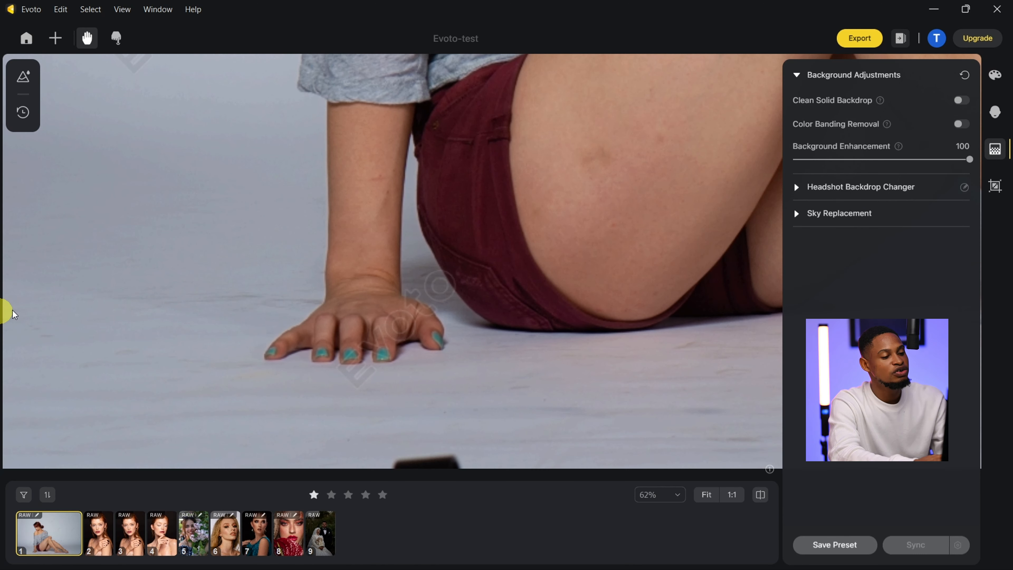
{"action": "scroll", "coordinate": [471, 330], "scroll_direction": "down", "scroll_amount": 4}
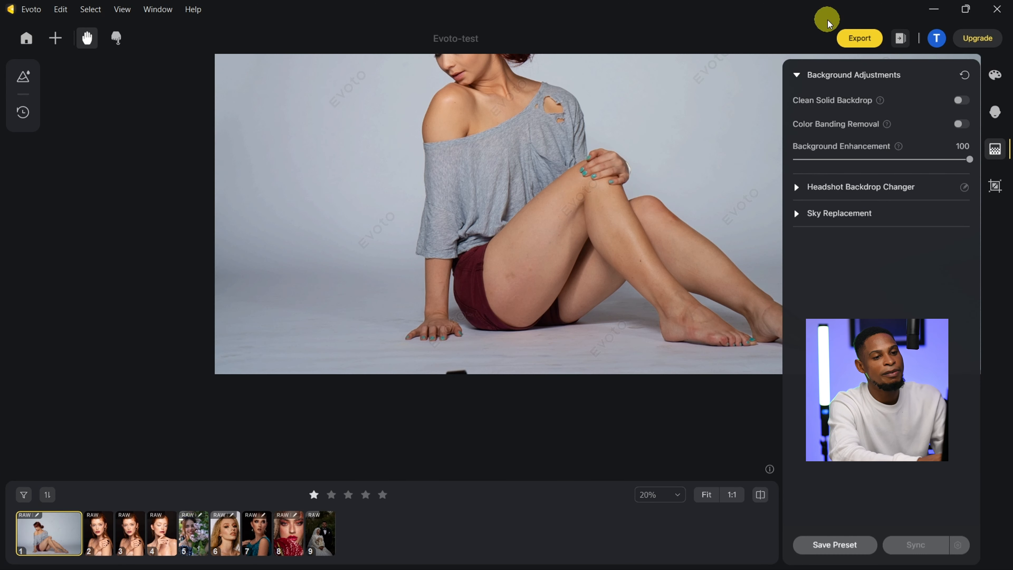
{"action": "left_click", "coordinate": [958, 100]}
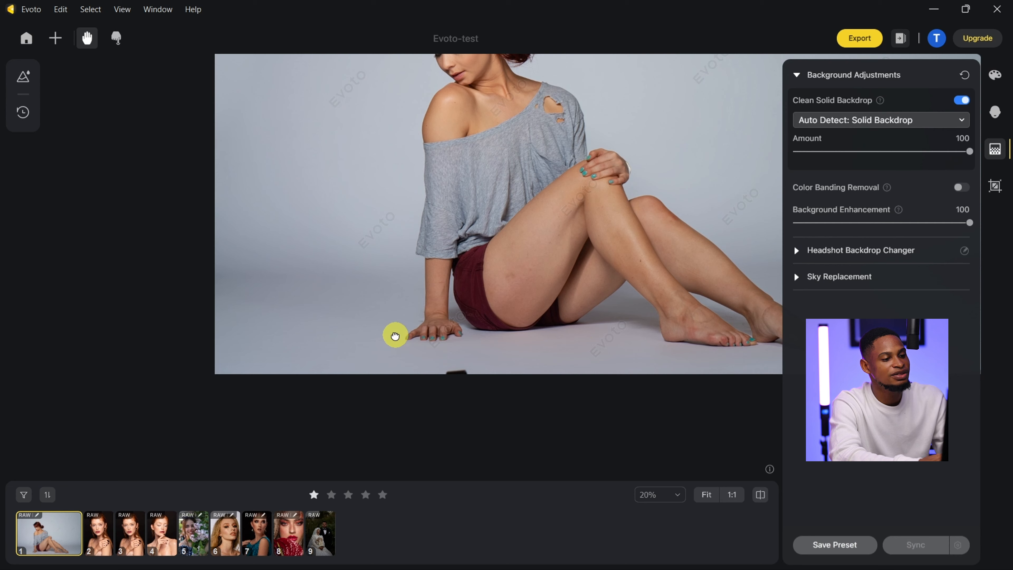
{"action": "scroll", "coordinate": [393, 336], "scroll_direction": "up", "scroll_amount": 3}
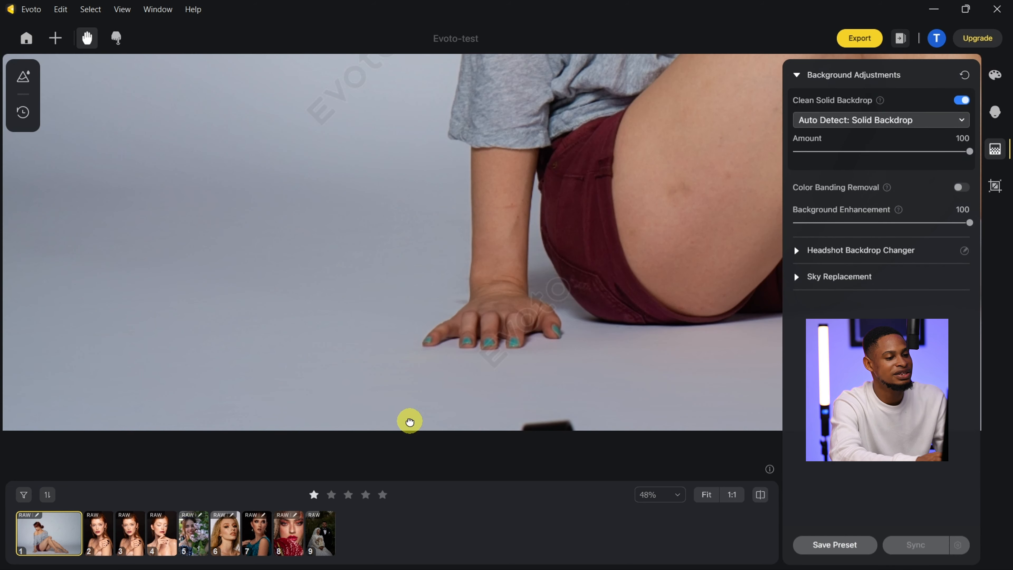
{"action": "left_click_drag", "start_coordinate": [613, 340], "coordinate": [52, 283]}
{"action": "left_click_drag", "start_coordinate": [361, 249], "coordinate": [6, 234]}
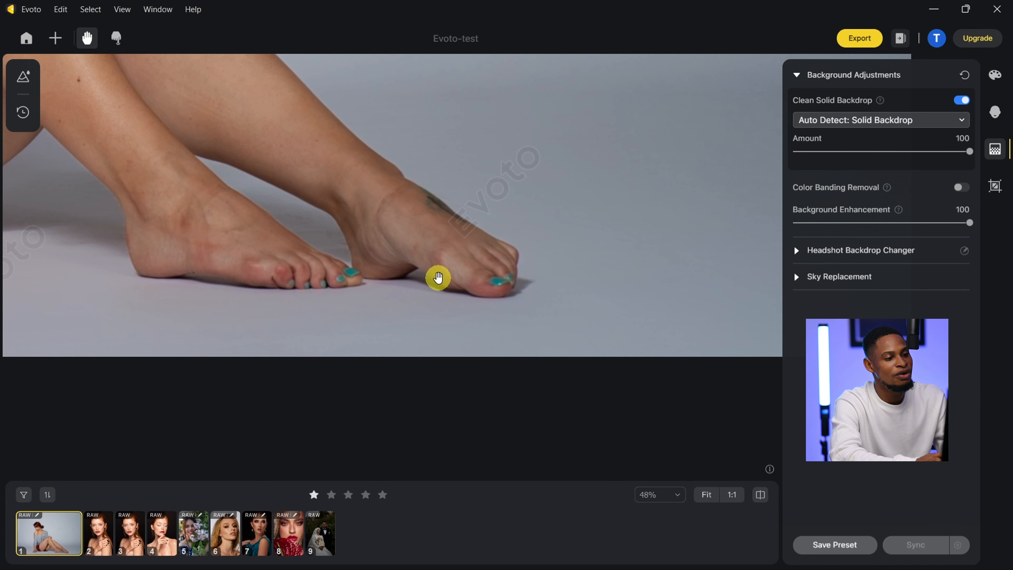
{"action": "scroll", "coordinate": [343, 277], "scroll_direction": "down", "scroll_amount": 5}
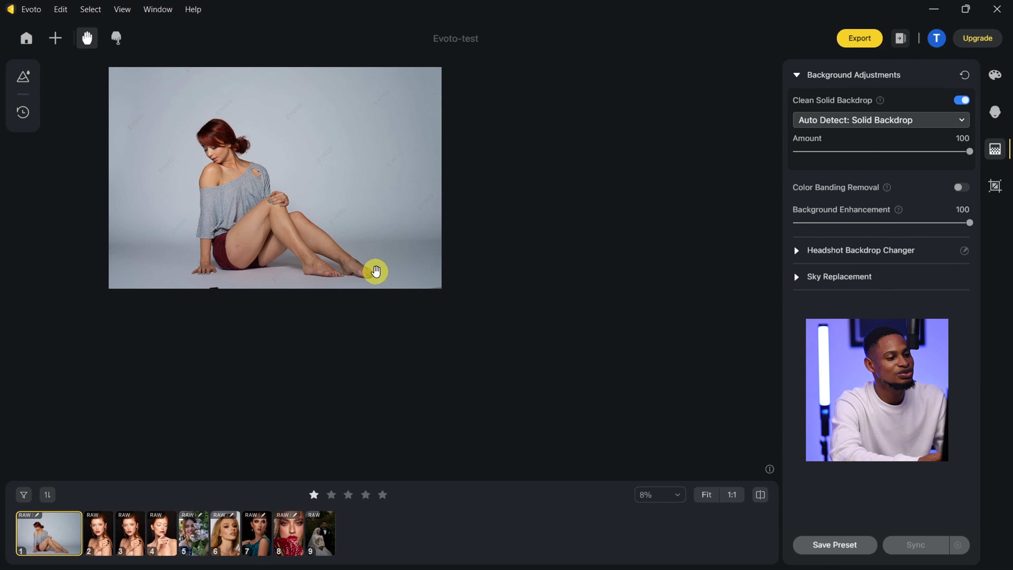
Step: Compare the Clean Solid Backdrop Amount at 0 and 100, keep 100, and review the backdrop type options without changing them
{"action": "left_click_drag", "start_coordinate": [908, 159], "coordinate": [674, 154]}
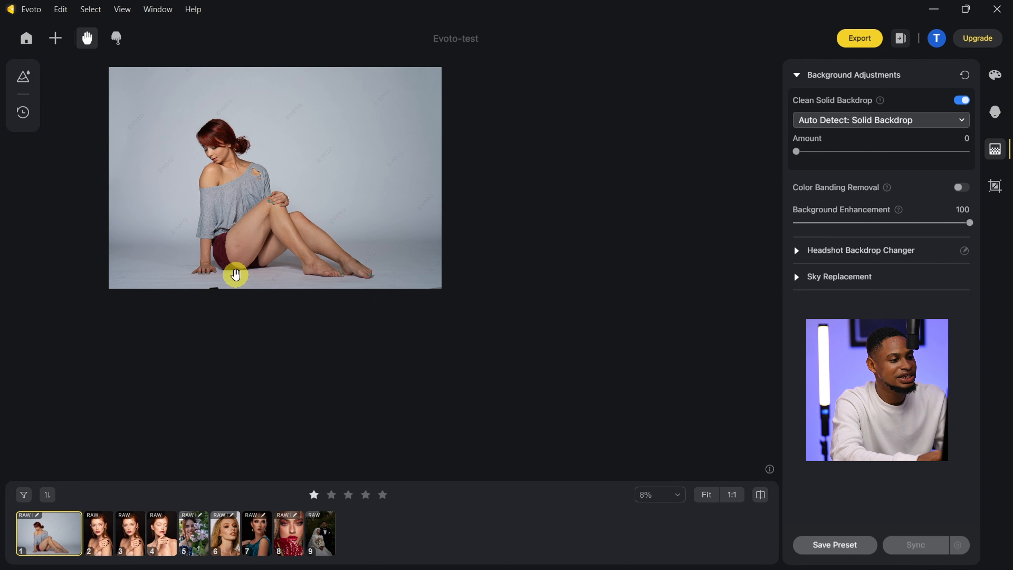
{"action": "scroll", "coordinate": [235, 275], "scroll_direction": "up", "scroll_amount": 5}
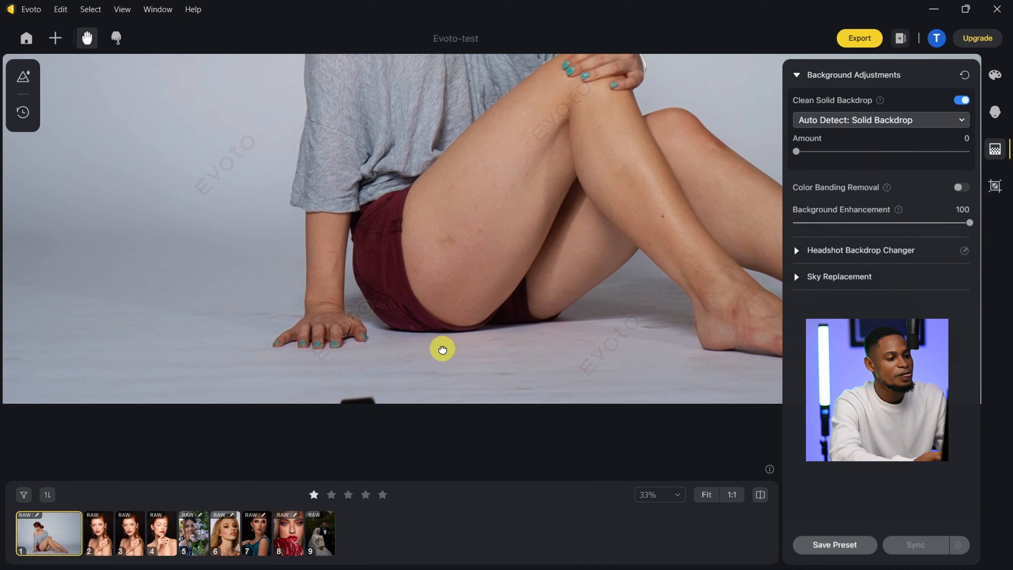
{"action": "left_click_drag", "start_coordinate": [798, 153], "coordinate": [1009, 158]}
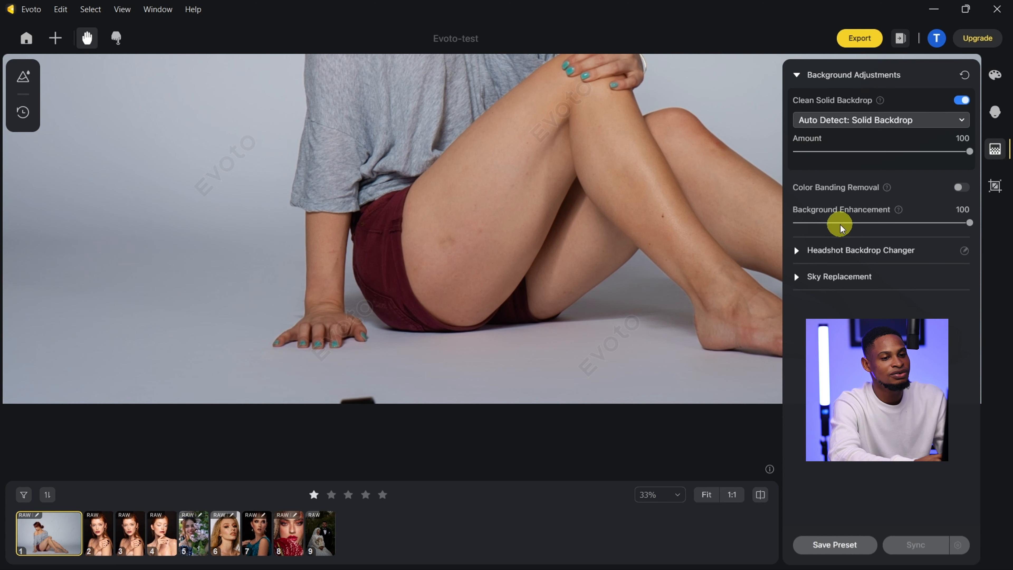
{"action": "left_click_drag", "start_coordinate": [969, 156], "coordinate": [1009, 139]}
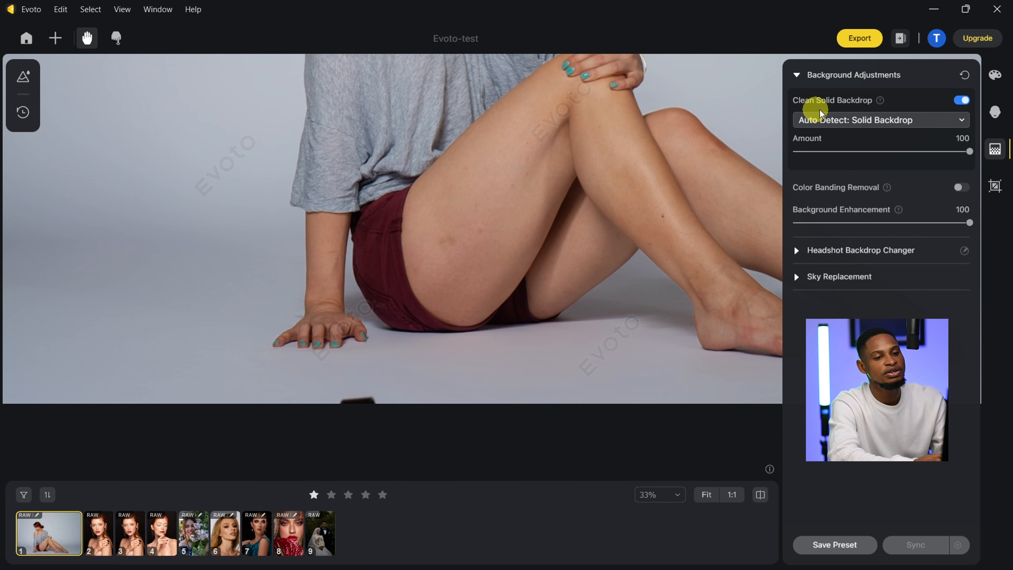
{"action": "left_click", "coordinate": [860, 127]}
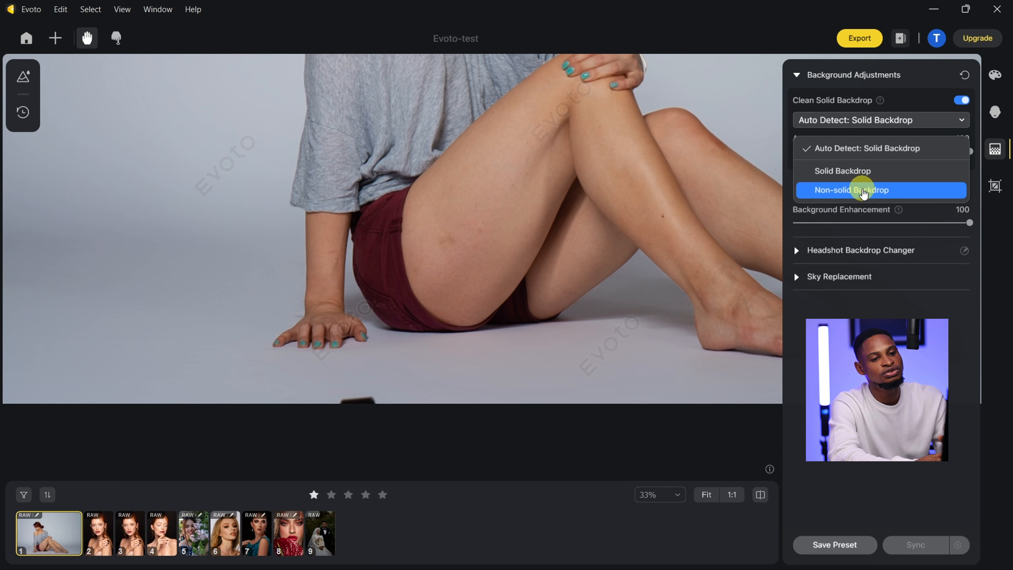
{"action": "left_click", "coordinate": [910, 125]}
Step: Try Color Banding Removal on the whole of photo 1 and switch it off again
{"action": "scroll", "coordinate": [514, 195], "scroll_direction": "down", "scroll_amount": 3}
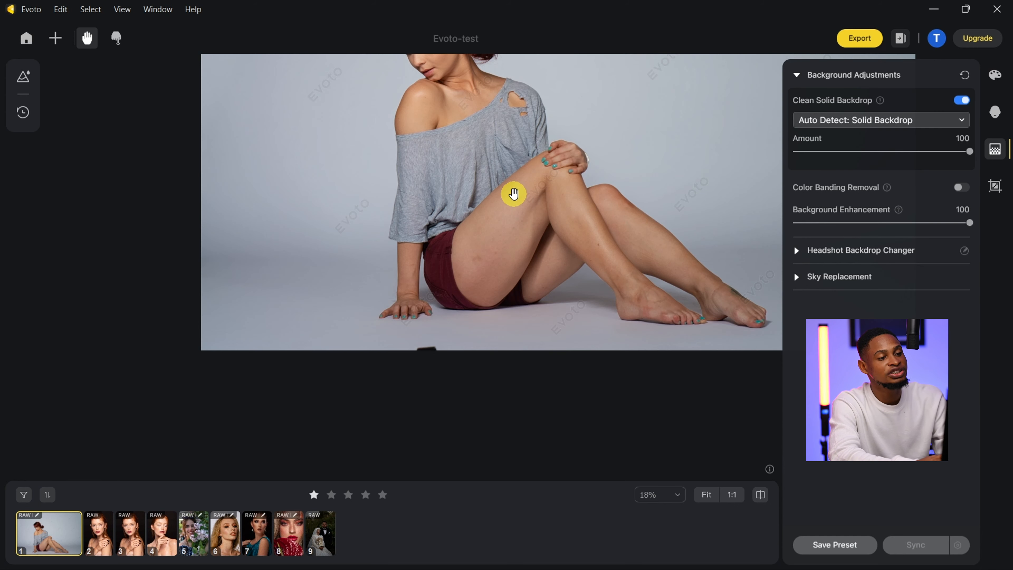
{"action": "left_click_drag", "start_coordinate": [514, 194], "coordinate": [455, 317]}
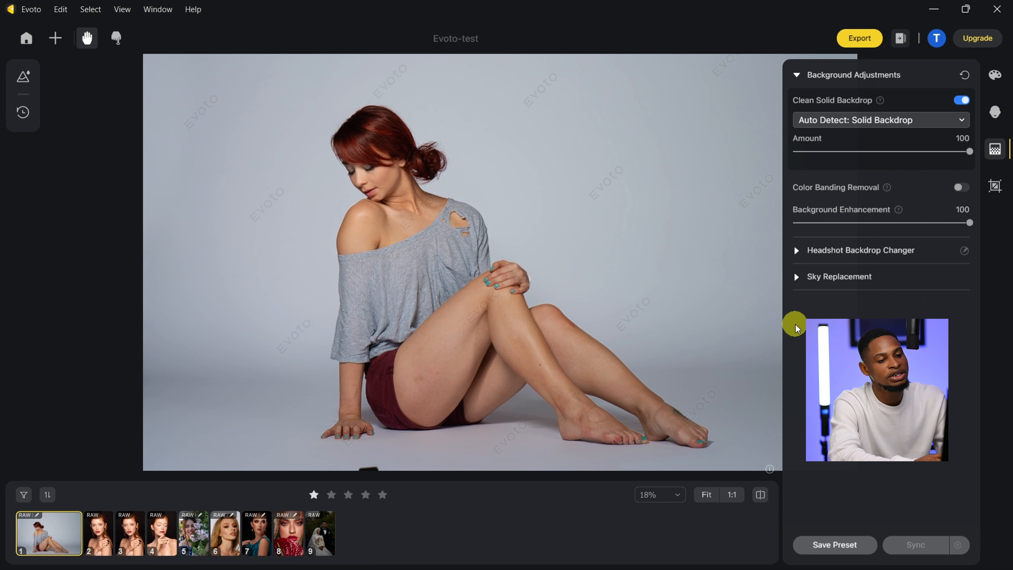
{"action": "left_click", "coordinate": [959, 189]}
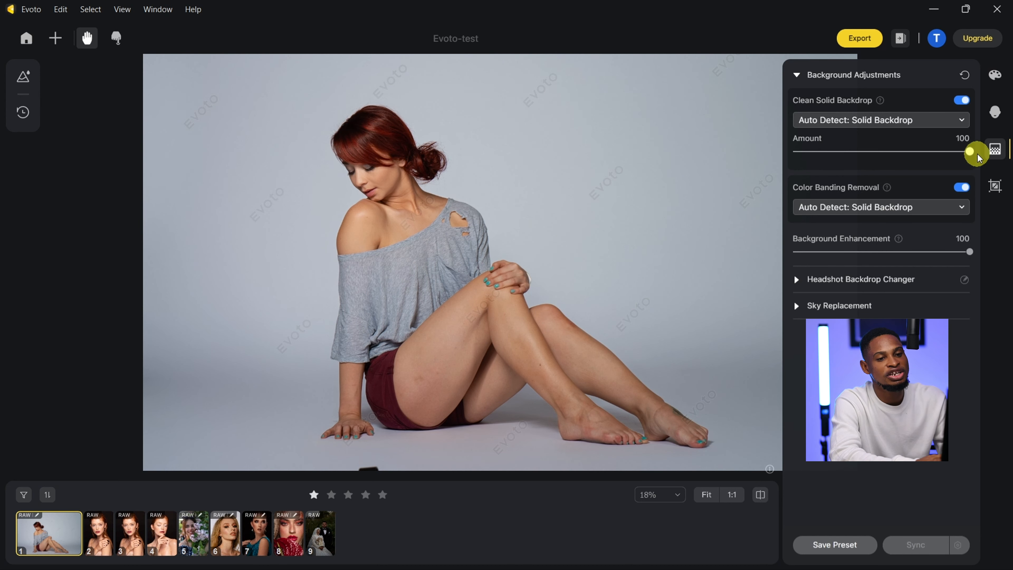
{"action": "left_click", "coordinate": [963, 188]}
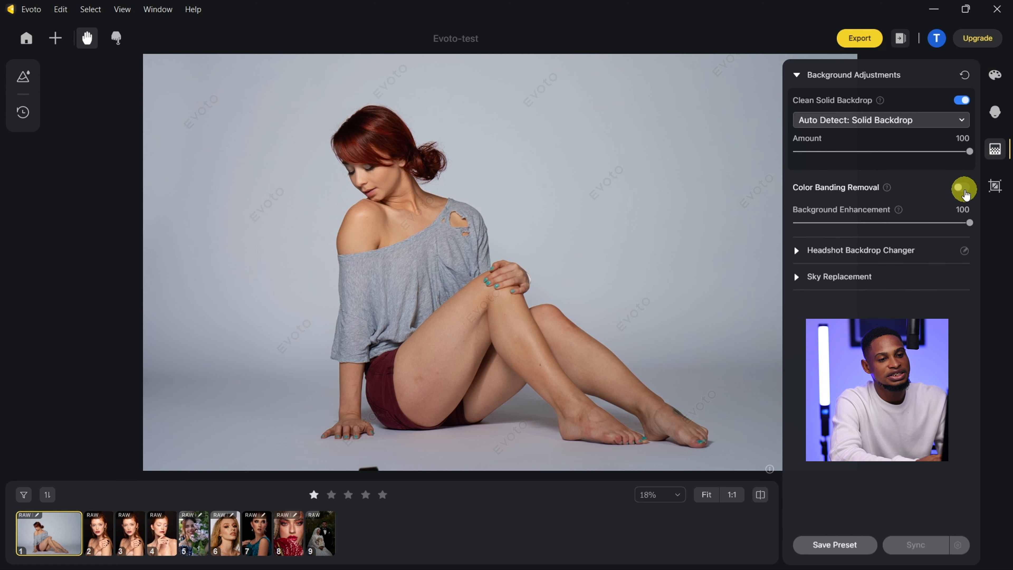
Step: Compare Background Enhancement at 0 and 100 on photo 1, keep 100, and toggle the before/after comparison
{"action": "left_click_drag", "start_coordinate": [487, 277], "coordinate": [446, 226]}
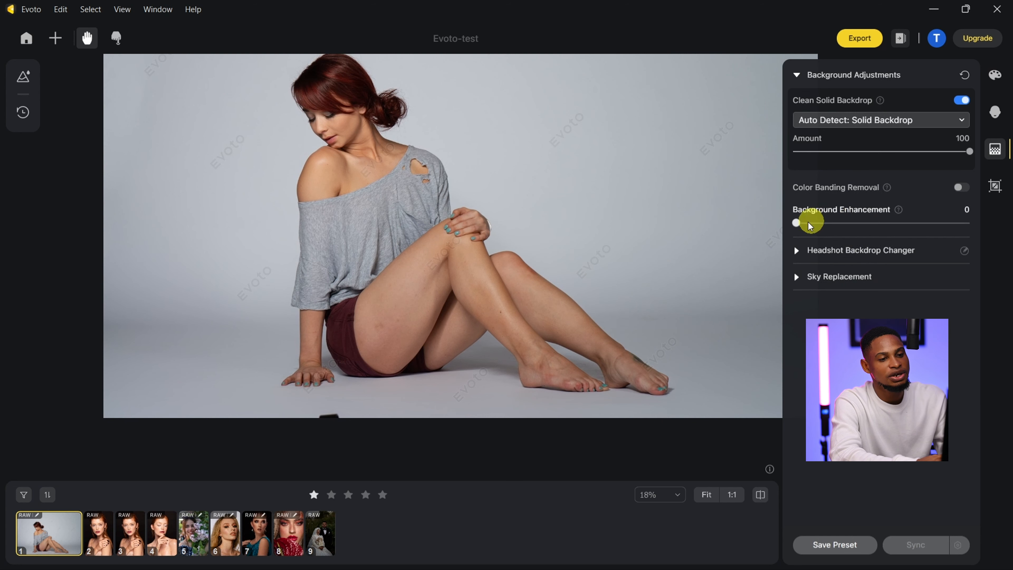
{"action": "left_click_drag", "start_coordinate": [797, 222], "coordinate": [826, 223]}
{"action": "left_click_drag", "start_coordinate": [924, 233], "coordinate": [1011, 230]}
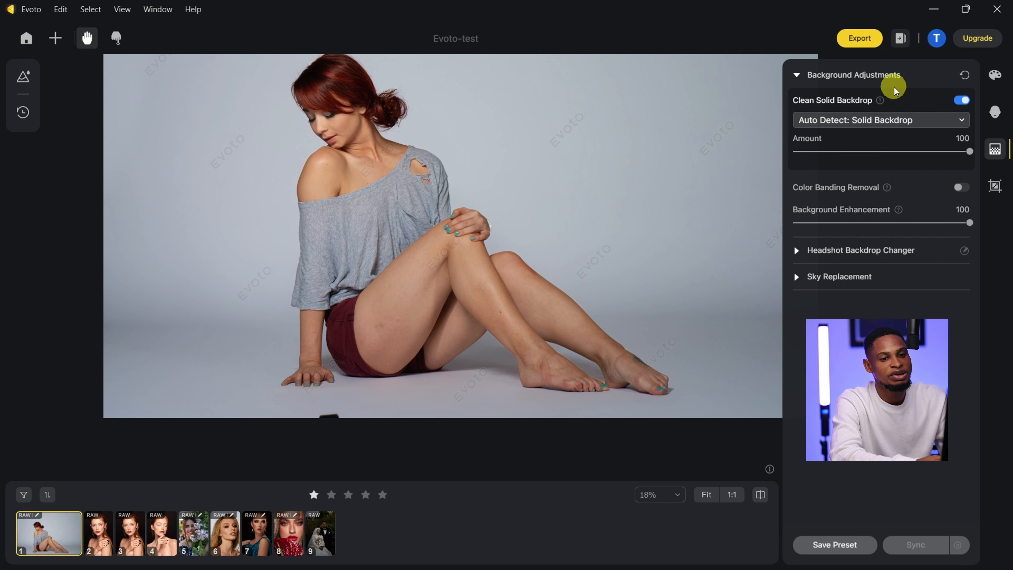
{"action": "left_click", "coordinate": [762, 496]}
{"action": "left_click", "coordinate": [762, 496]}
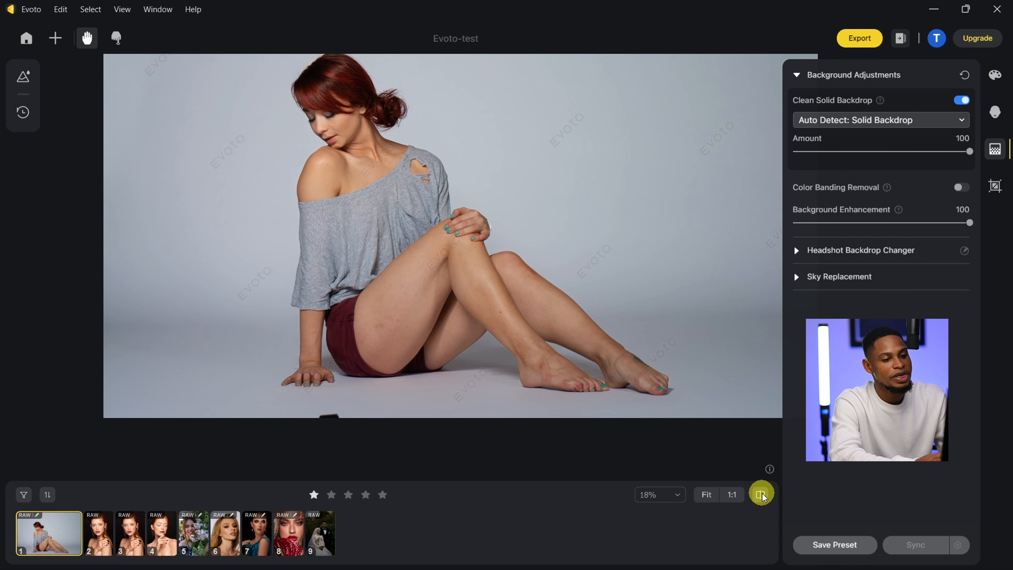
{"action": "left_click", "coordinate": [762, 496]}
{"action": "left_click", "coordinate": [762, 496]}
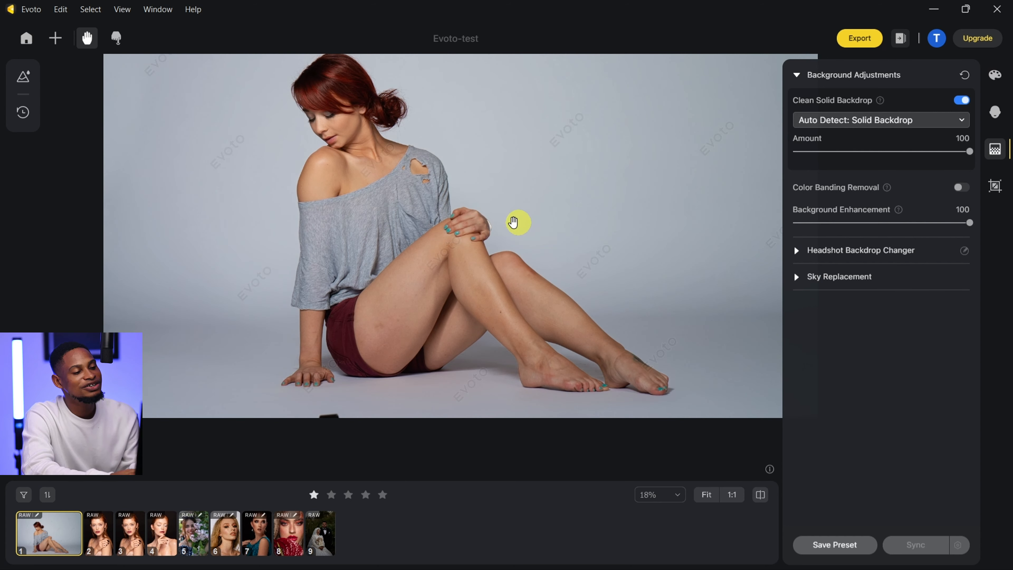
Step: Try the Transparent, White, Gray02 and Fabric02 headshot backdrops behind the woman in photo 1
{"action": "left_click", "coordinate": [797, 251]}
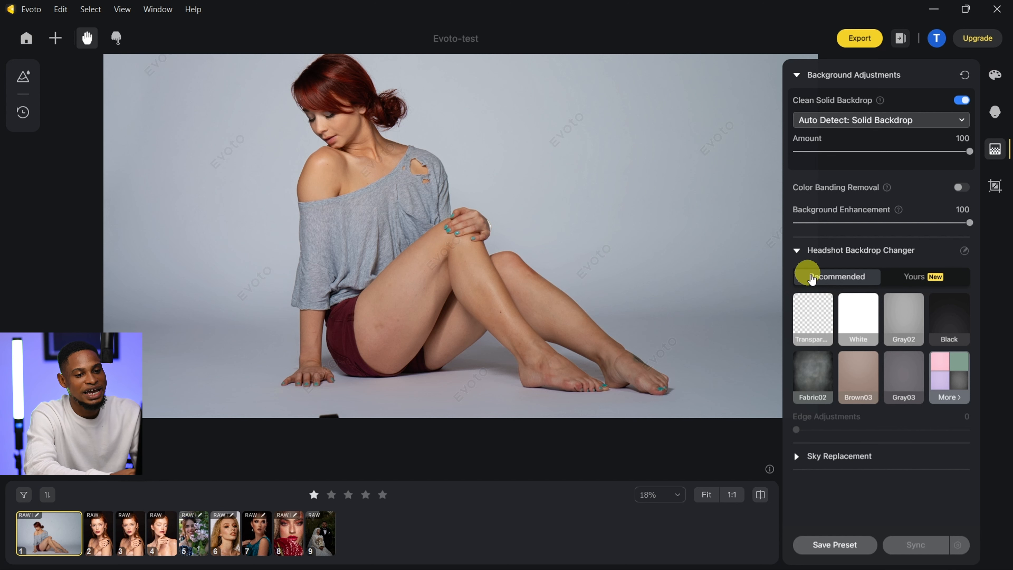
{"action": "left_click", "coordinate": [811, 316]}
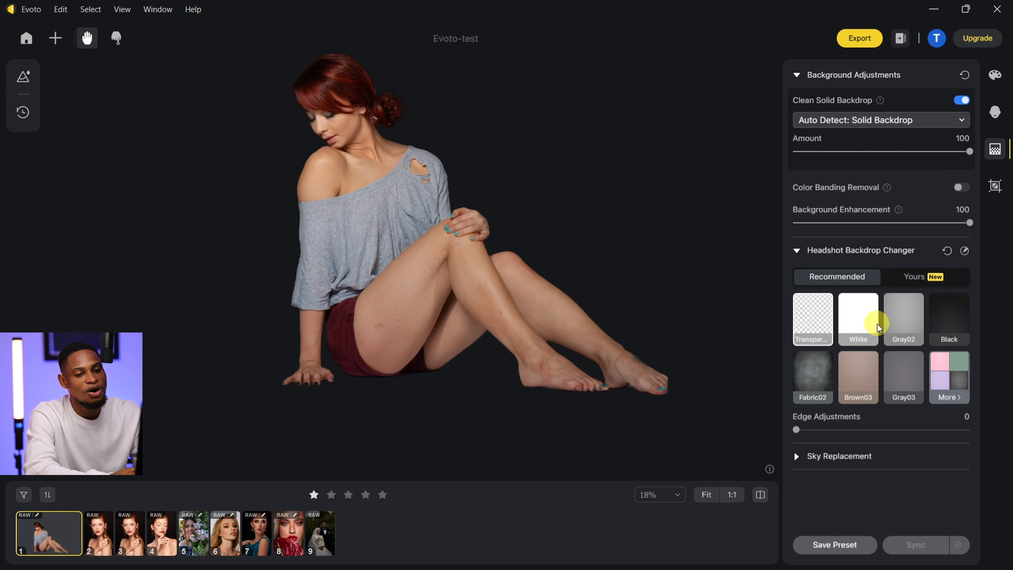
{"action": "left_click", "coordinate": [856, 318]}
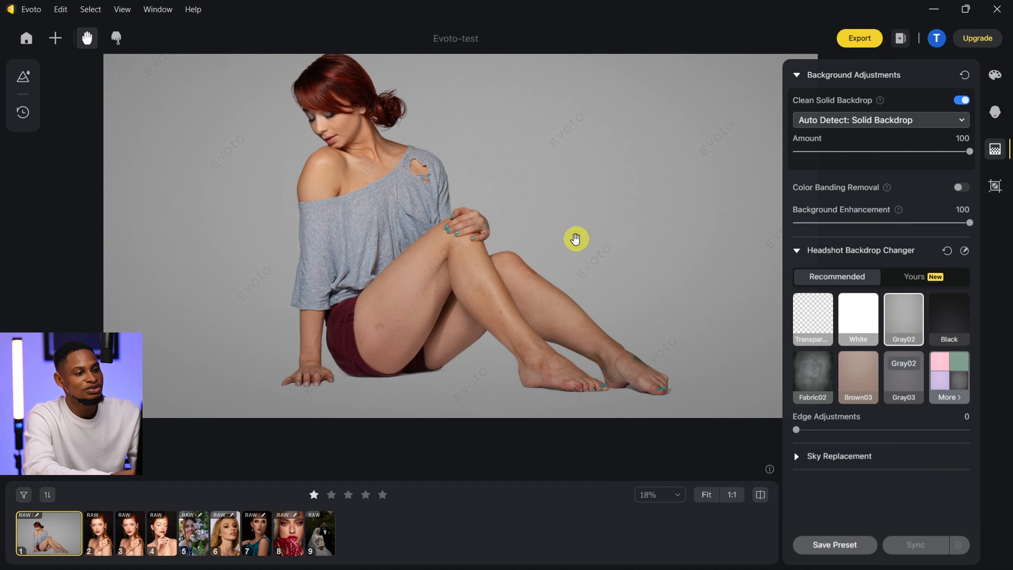
{"action": "left_click", "coordinate": [824, 373]}
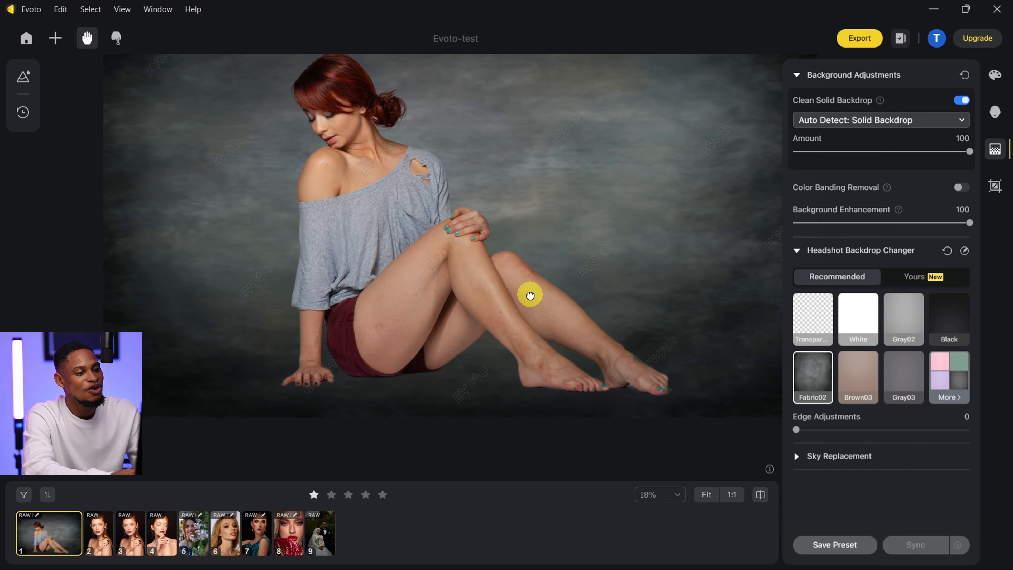
{"action": "left_click_drag", "start_coordinate": [527, 295], "coordinate": [527, 344]}
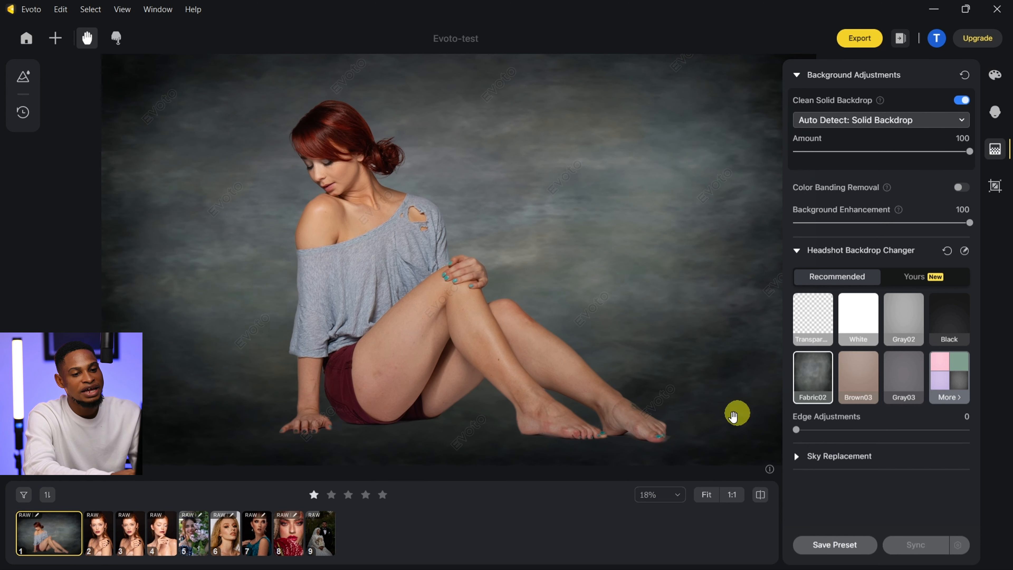
Step: Browse the full set of recommended headshot backdrops and try Gradient01 on photo 1
{"action": "left_click", "coordinate": [950, 396]}
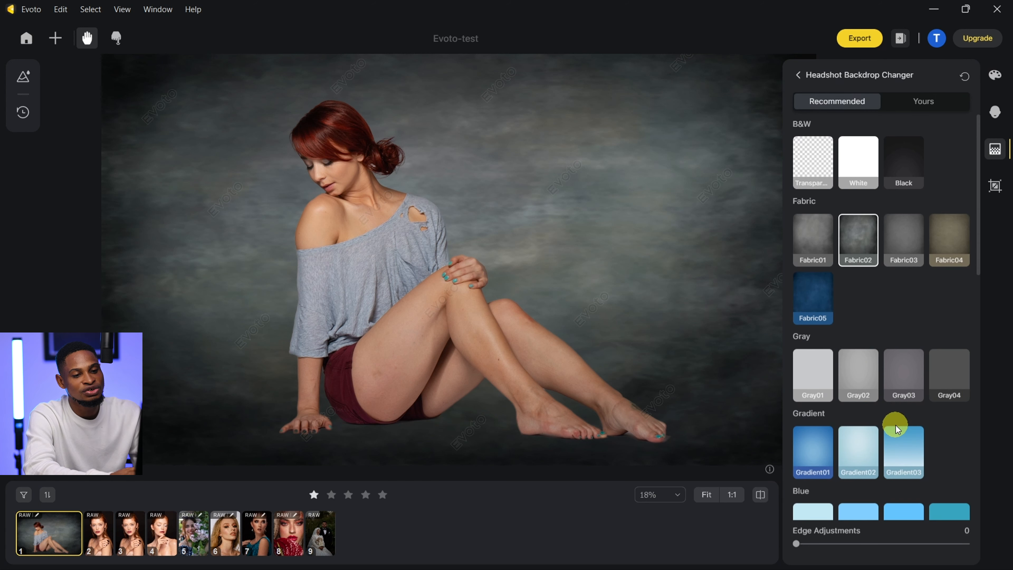
{"action": "scroll", "coordinate": [895, 424], "scroll_direction": "down", "scroll_amount": 6}
{"action": "scroll", "coordinate": [895, 426], "scroll_direction": "down", "scroll_amount": 6}
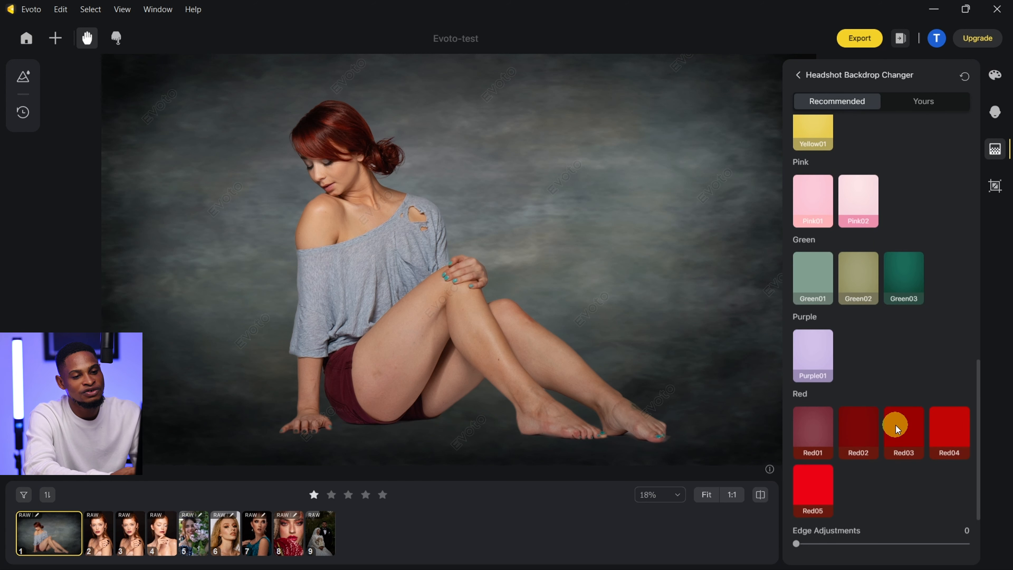
{"action": "scroll", "coordinate": [896, 425], "scroll_direction": "up", "scroll_amount": 12}
{"action": "left_click", "coordinate": [813, 159]}
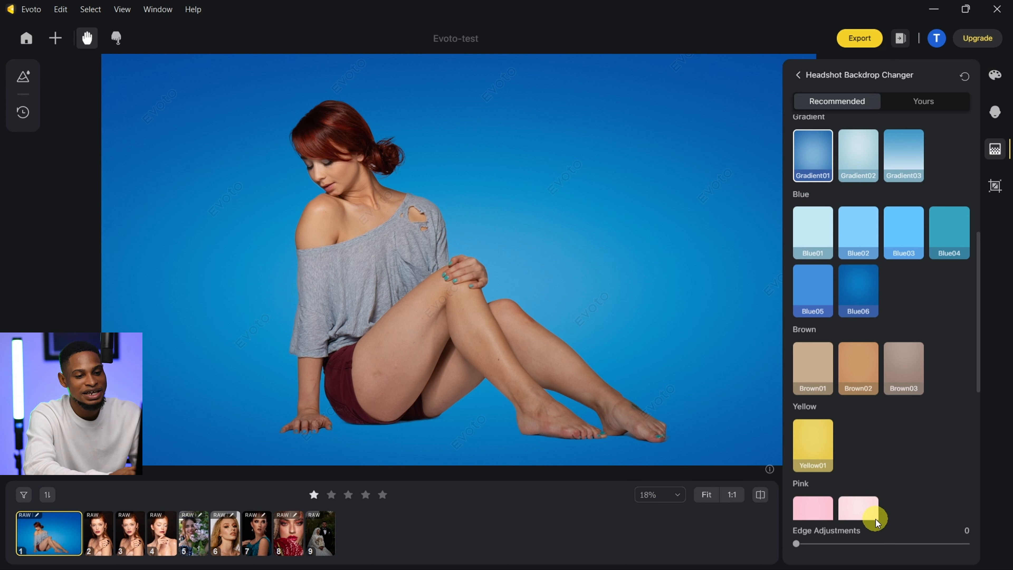
{"action": "scroll", "coordinate": [897, 353], "scroll_direction": "down", "scroll_amount": 6}
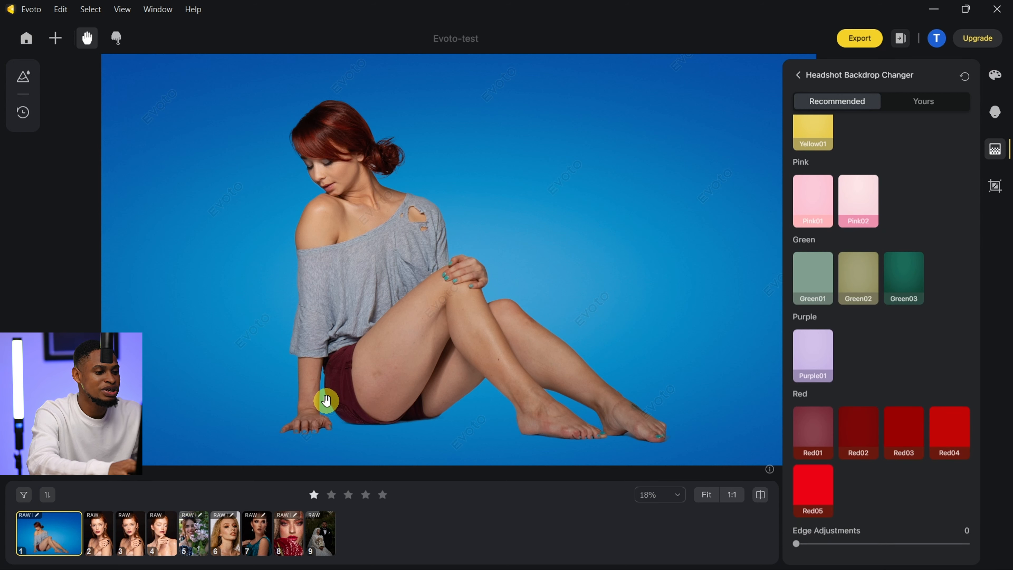
Step: Try Edge Adjustments at 10 while inspecting the cutout edge along the arm, and return it to 0
{"action": "left_click", "coordinate": [291, 394]}
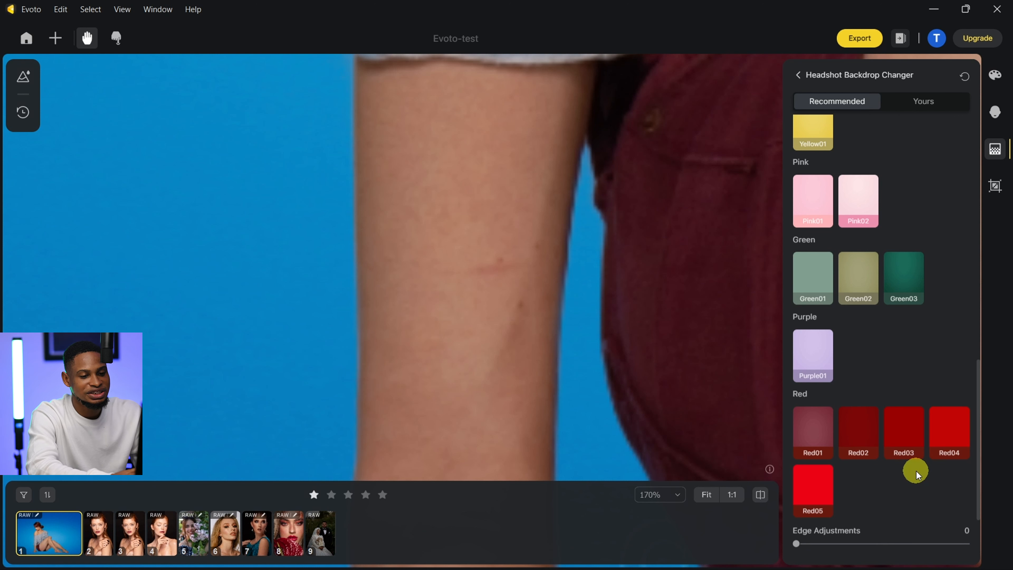
{"action": "mouse_move", "coordinate": [801, 542]}
{"action": "left_mouse_down"}
{"action": "mouse_move", "coordinate": [909, 543]}
{"action": "mouse_move", "coordinate": [816, 542]}
{"action": "left_mouse_up"}
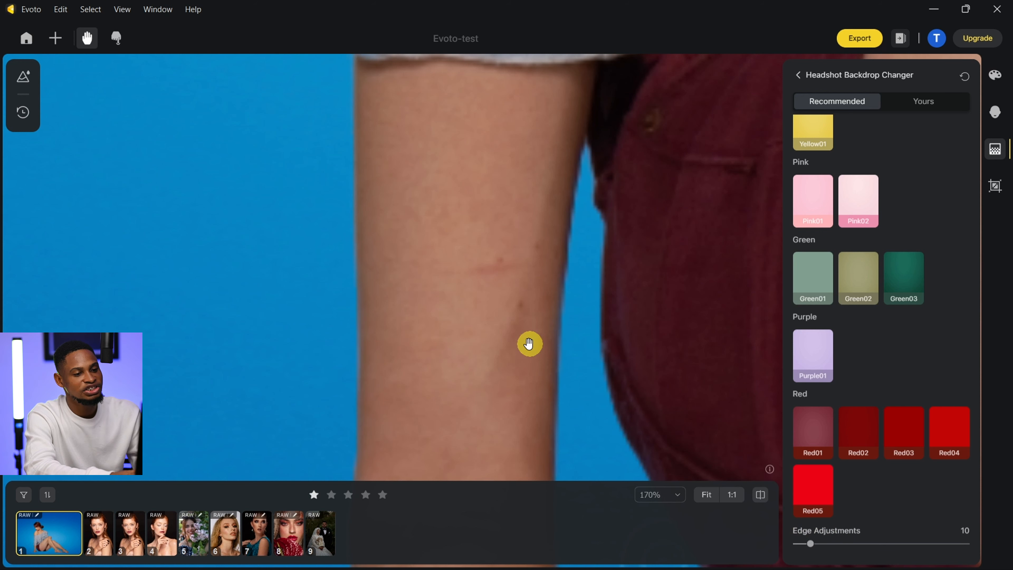
{"action": "scroll", "coordinate": [529, 344], "scroll_direction": "down", "scroll_amount": 10}
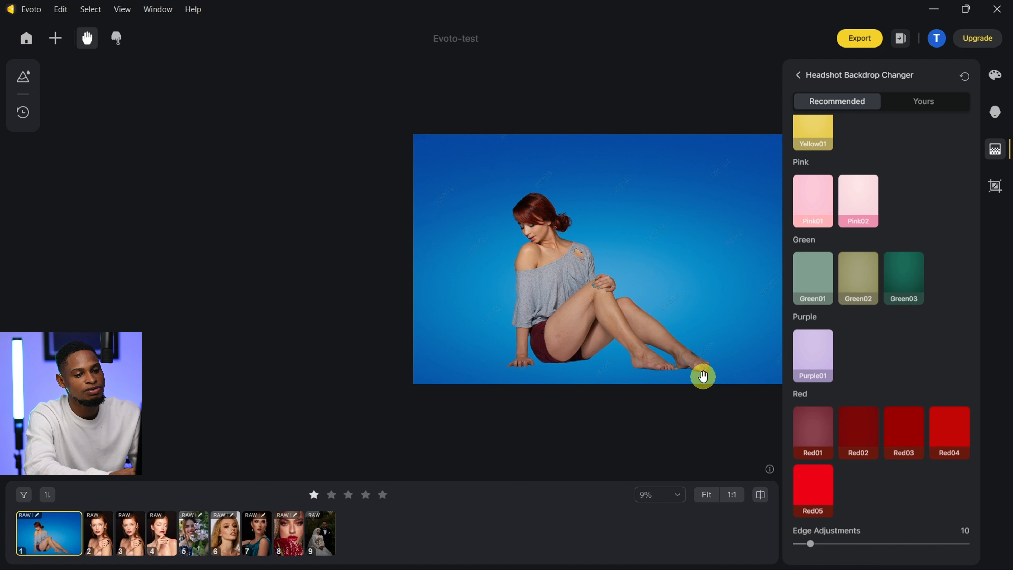
{"action": "left_click_drag", "start_coordinate": [811, 541], "coordinate": [742, 544]}
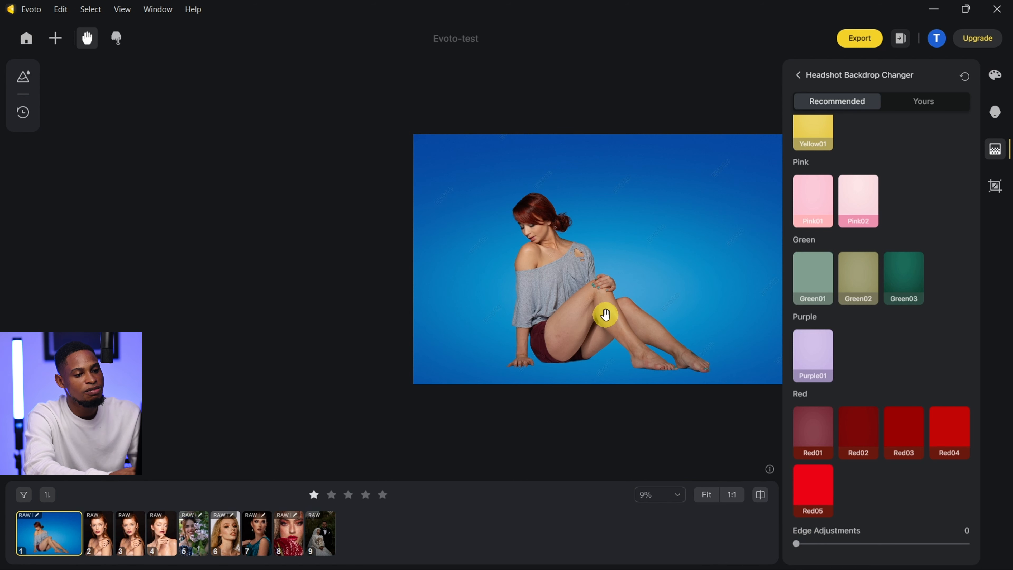
{"action": "scroll", "coordinate": [605, 315], "scroll_direction": "up", "scroll_amount": 2}
{"action": "left_click_drag", "start_coordinate": [605, 315], "coordinate": [435, 344]}
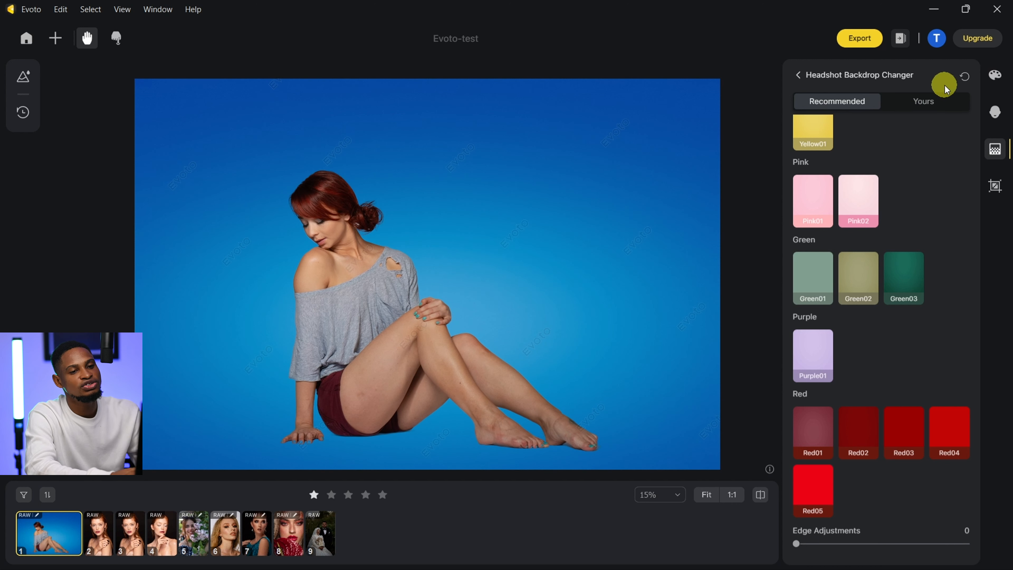
Step: Import AdobeStock_325661249 from Local Disk (F:) as a custom headshot backdrop for photo 1
{"action": "left_click", "coordinate": [931, 105]}
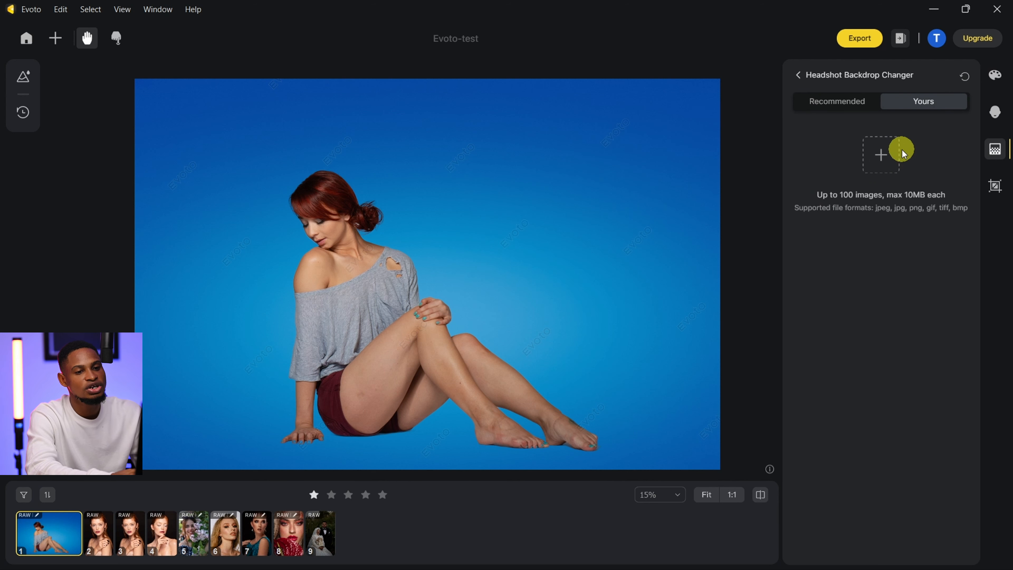
{"action": "left_click", "coordinate": [876, 170]}
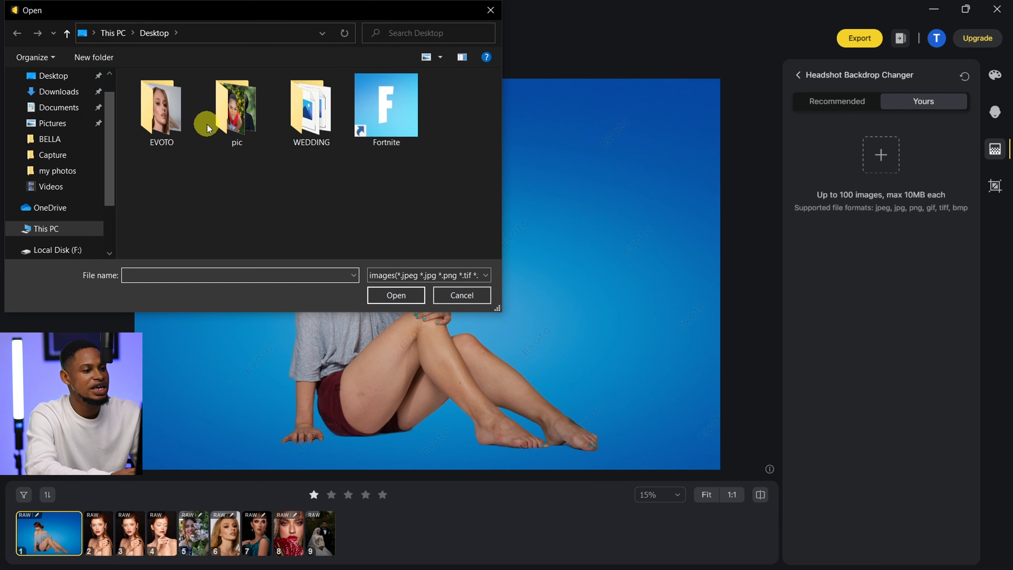
{"action": "key", "text": "alt+Up"}
{"action": "scroll", "coordinate": [228, 224], "scroll_direction": "down", "scroll_amount": 3}
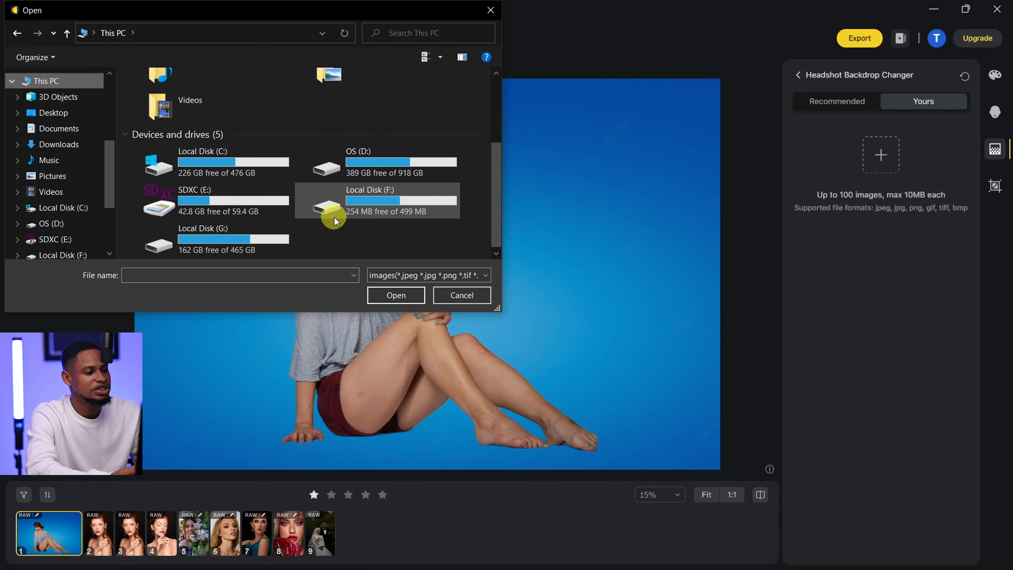
{"action": "double_click", "coordinate": [243, 235]}
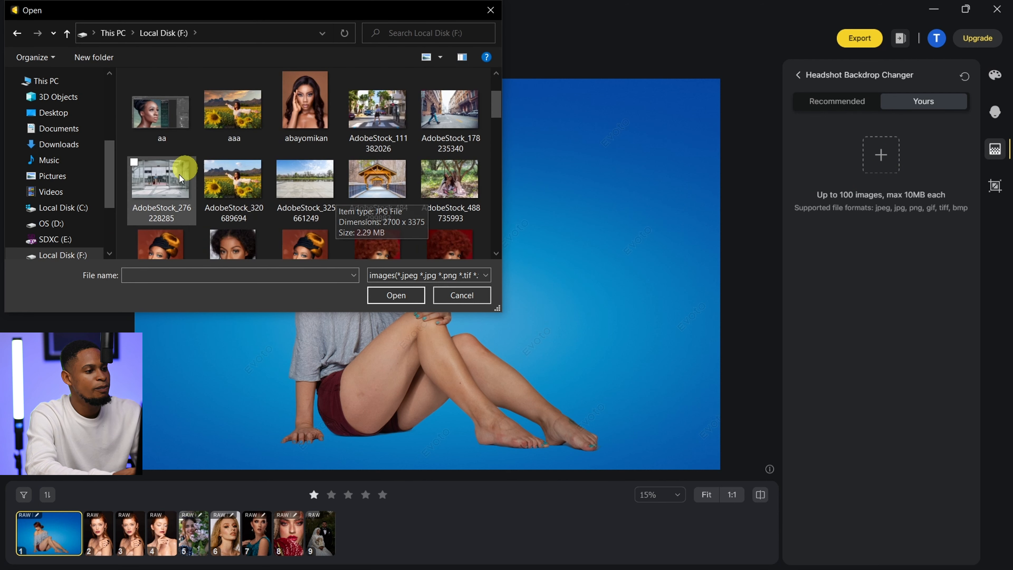
{"action": "left_click", "coordinate": [154, 187]}
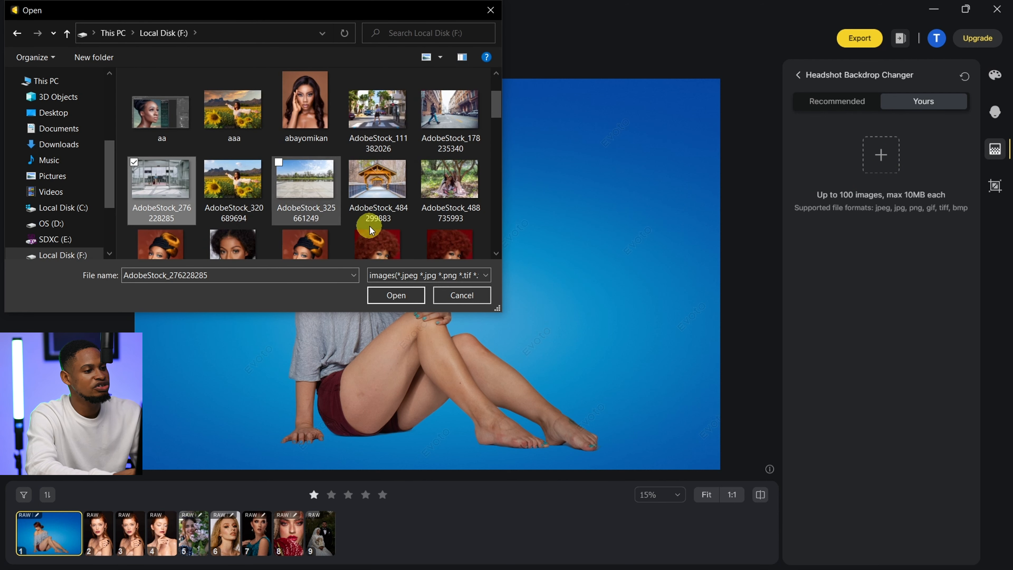
{"action": "left_click", "coordinate": [321, 182]}
{"action": "left_click", "coordinate": [395, 295]}
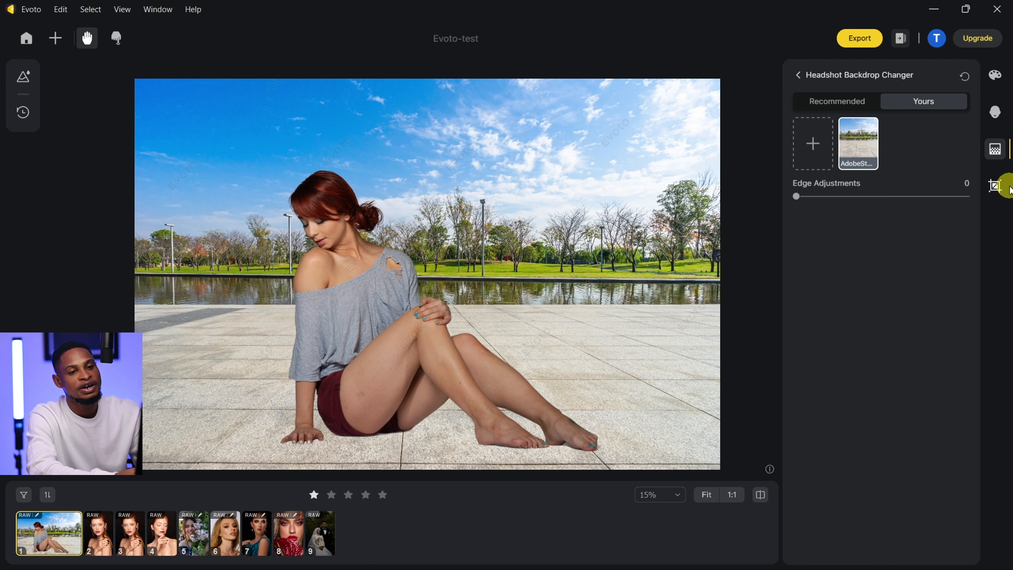
Step: Look at the crop and rotate options for photo 1 and review the white balance and tone adjustments on photo 8
{"action": "left_click", "coordinate": [993, 189]}
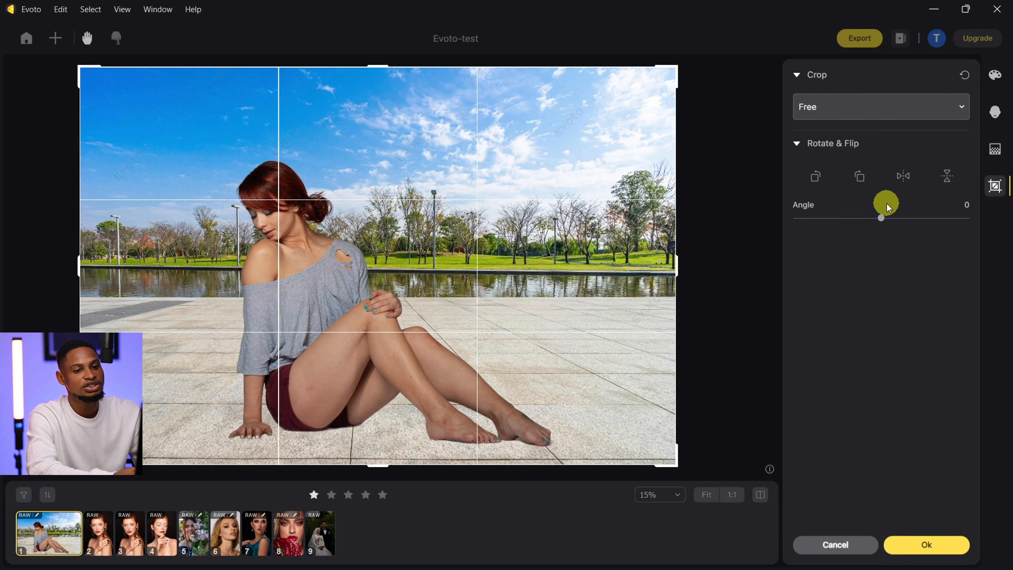
{"action": "left_click", "coordinate": [289, 533]}
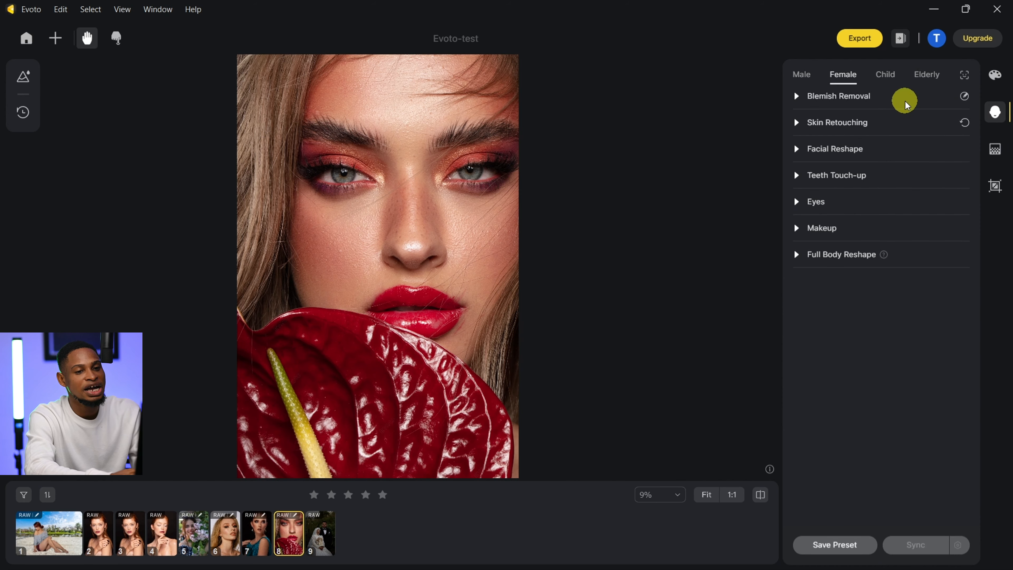
{"action": "left_click", "coordinate": [995, 76]}
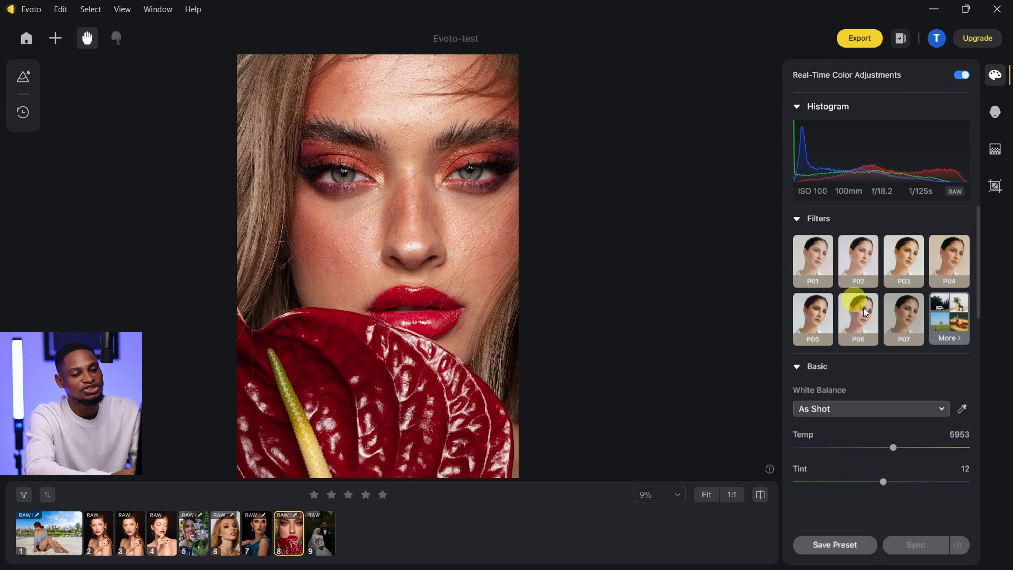
{"action": "scroll", "coordinate": [873, 328], "scroll_direction": "down", "scroll_amount": 3}
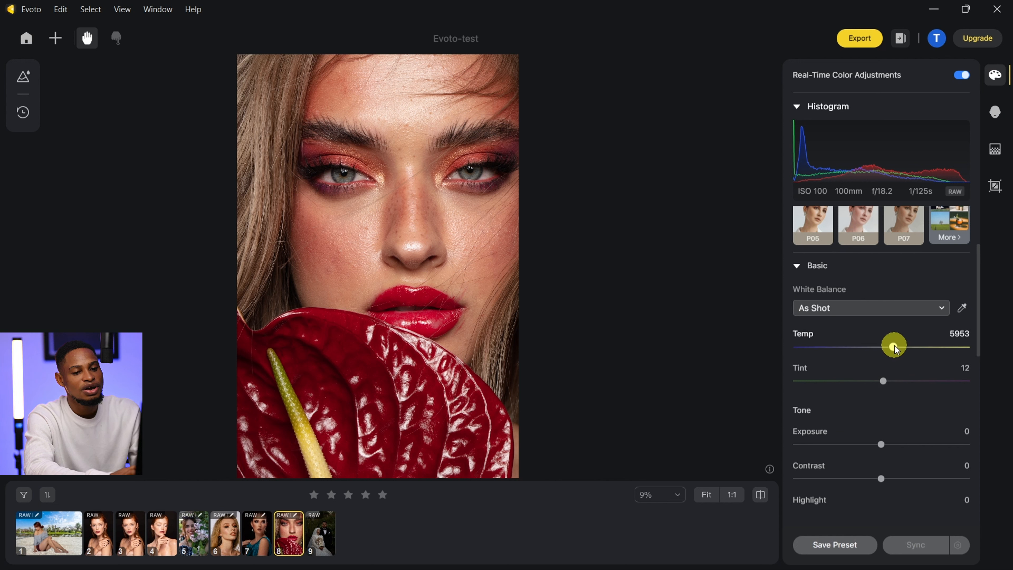
{"action": "scroll", "coordinate": [926, 415], "scroll_direction": "down", "scroll_amount": 2}
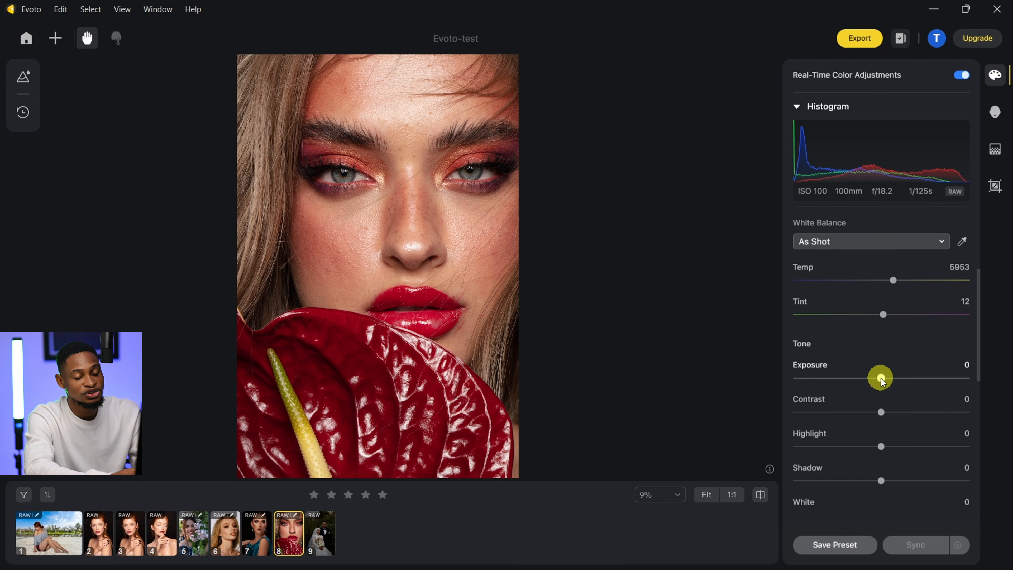
{"action": "scroll", "coordinate": [881, 378], "scroll_direction": "down", "scroll_amount": 3}
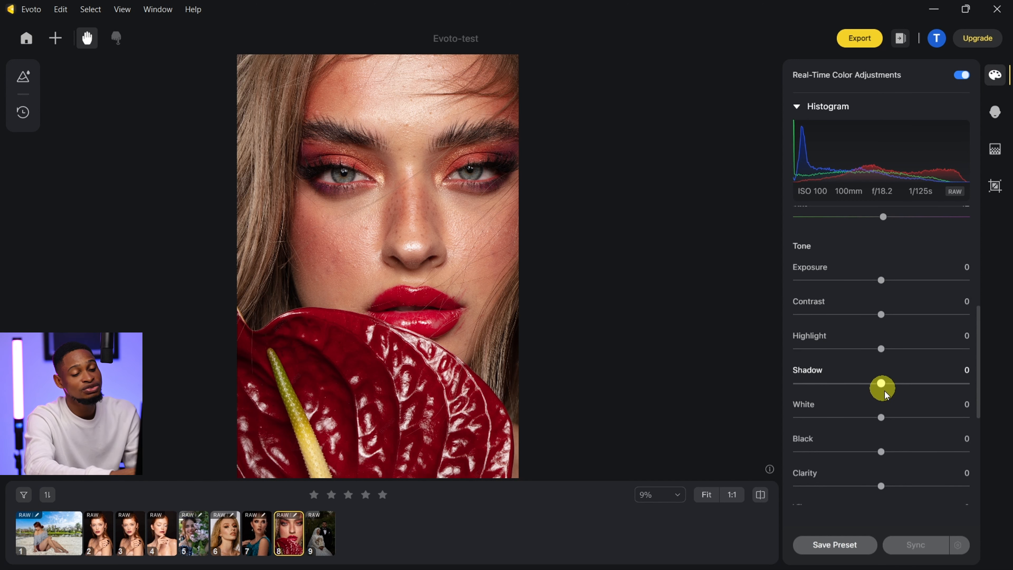
{"action": "scroll", "coordinate": [896, 404], "scroll_direction": "down", "scroll_amount": 2}
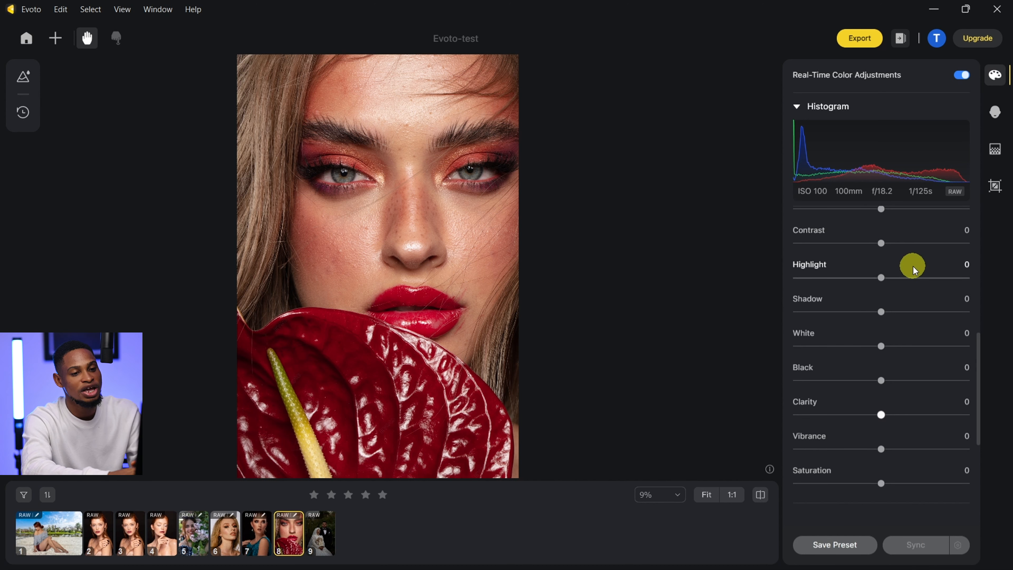
{"action": "scroll", "coordinate": [877, 357], "scroll_direction": "down", "scroll_amount": 2}
{"action": "scroll", "coordinate": [877, 356], "scroll_direction": "down", "scroll_amount": 2}
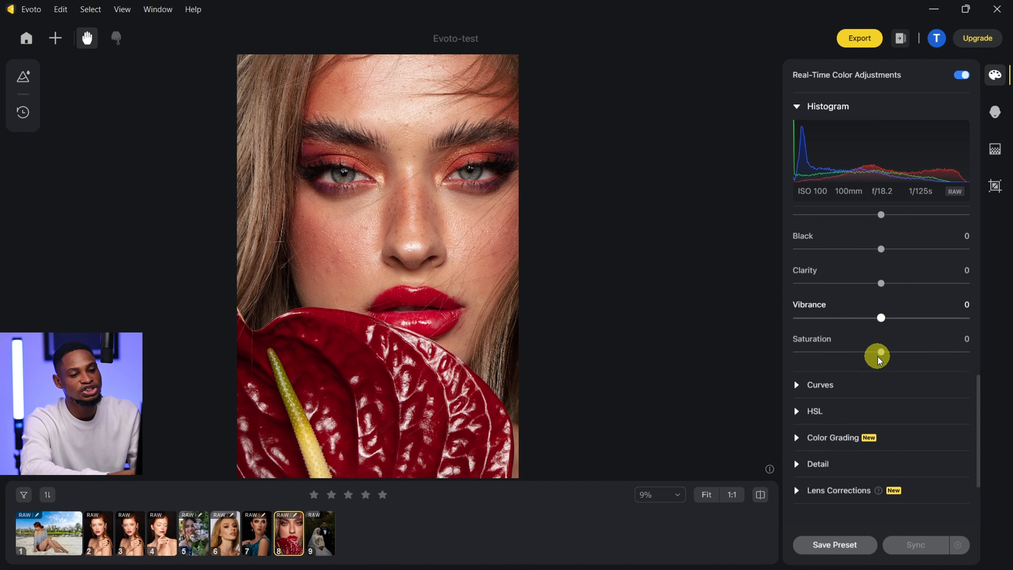
Step: Expand and review the Curves, HSL and Color Grading controls for photo 8
{"action": "left_click", "coordinate": [801, 365]}
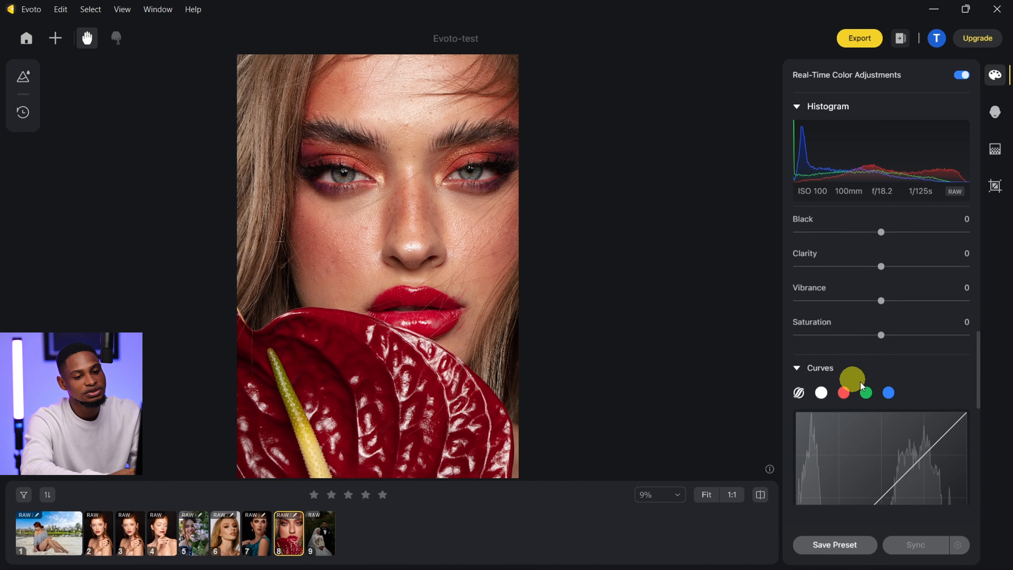
{"action": "scroll", "coordinate": [903, 403], "scroll_direction": "down", "scroll_amount": 6}
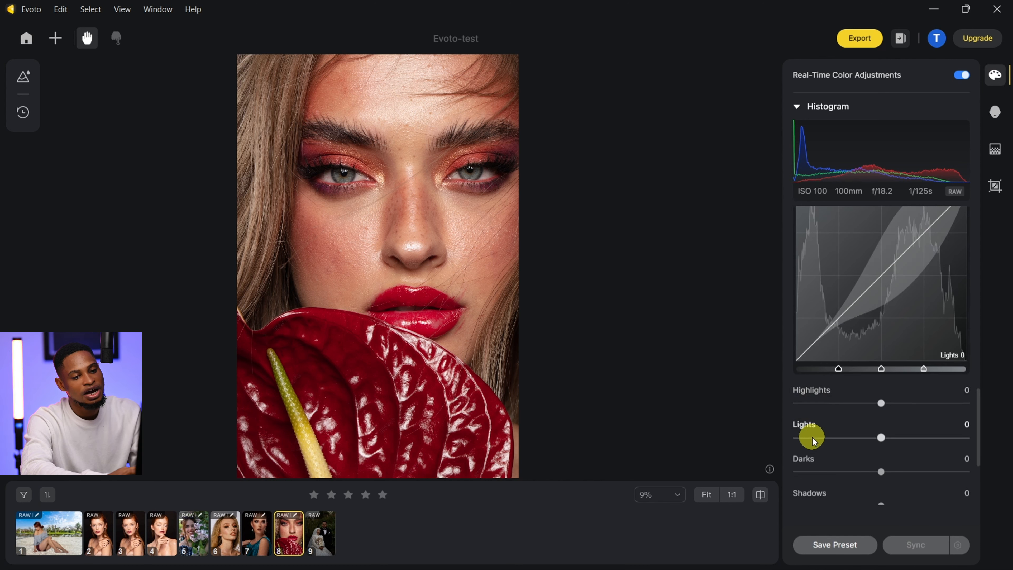
{"action": "scroll", "coordinate": [812, 437], "scroll_direction": "down", "scroll_amount": 4}
{"action": "left_click", "coordinate": [798, 386]}
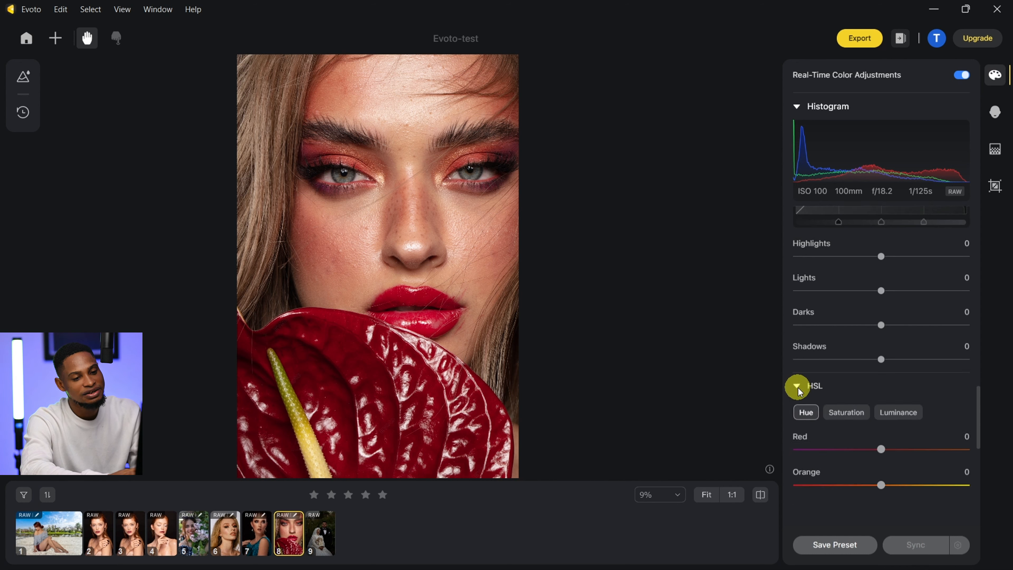
{"action": "scroll", "coordinate": [859, 437], "scroll_direction": "down", "scroll_amount": 2}
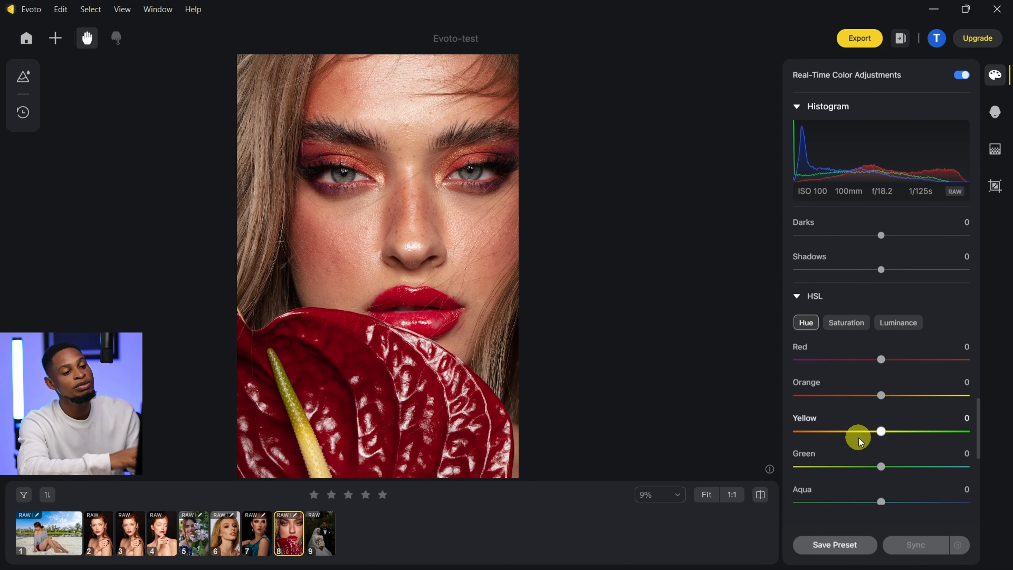
{"action": "scroll", "coordinate": [858, 438], "scroll_direction": "down", "scroll_amount": 6}
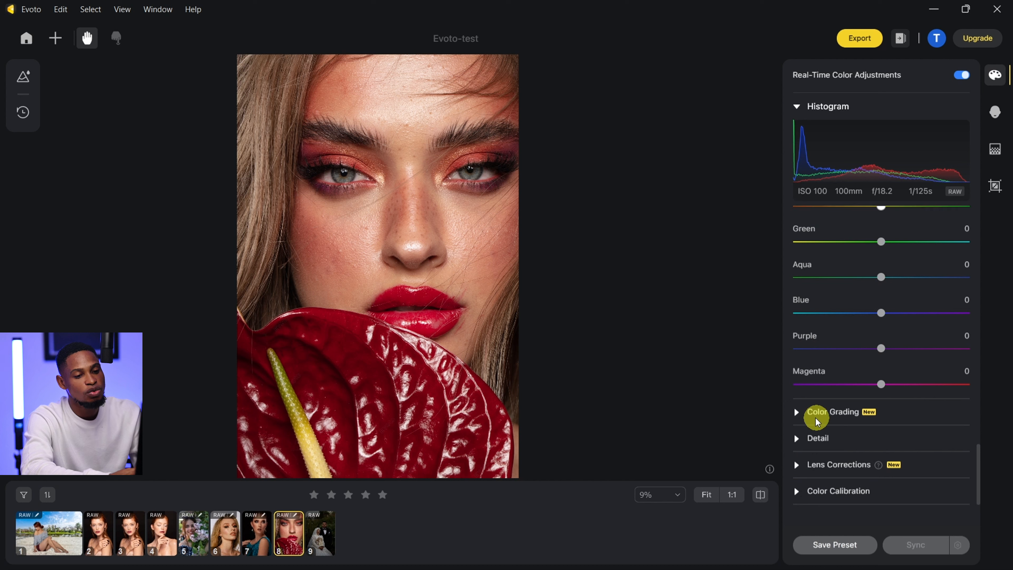
{"action": "left_click", "coordinate": [849, 411]}
{"action": "scroll", "coordinate": [894, 432], "scroll_direction": "down", "scroll_amount": 3}
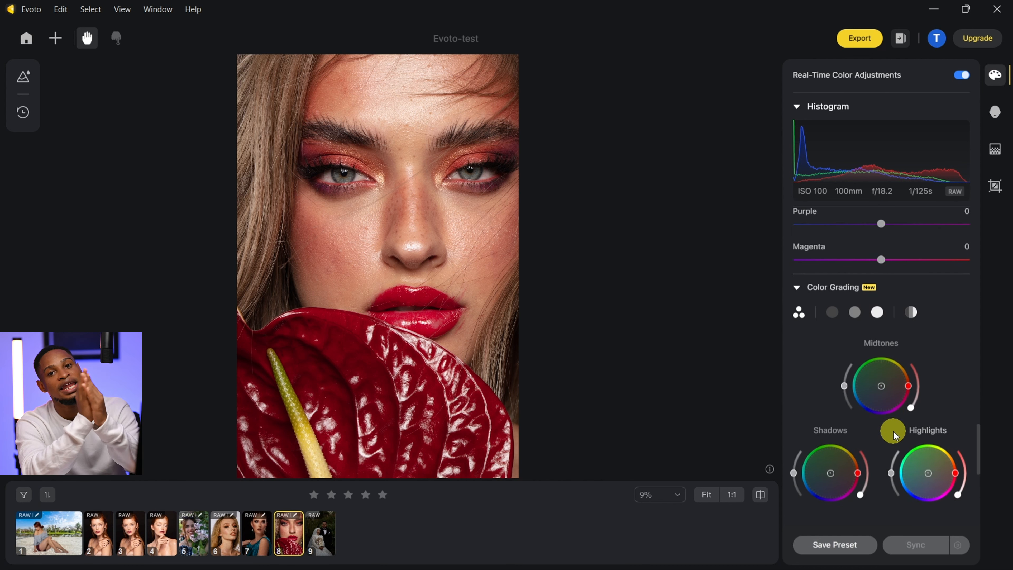
{"action": "scroll", "coordinate": [890, 465], "scroll_direction": "down", "scroll_amount": 4}
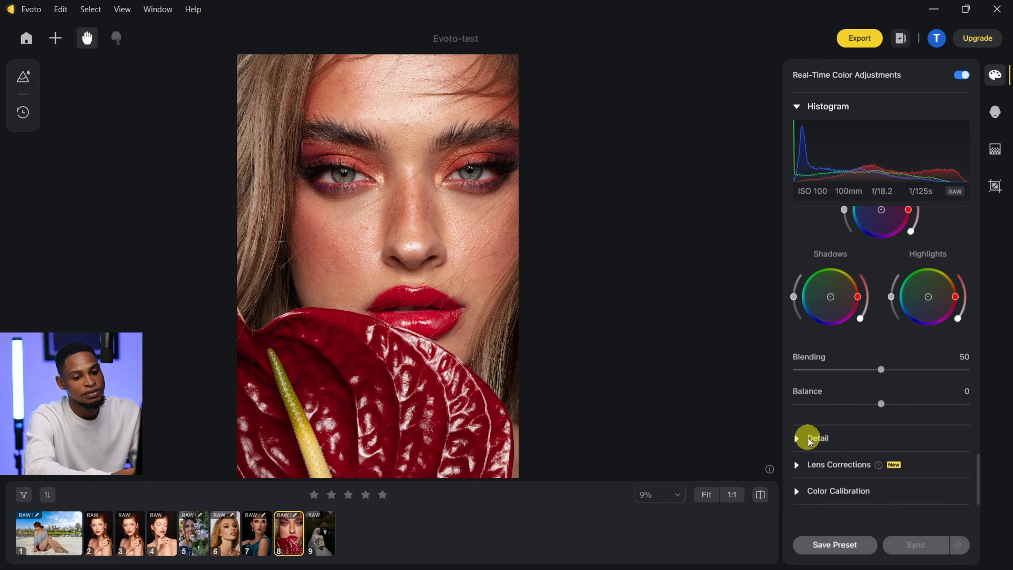
Step: Expand and examine the Detail, Lens Corrections and Color Calibration controls for photo 8
{"action": "left_click", "coordinate": [798, 438]}
{"action": "scroll", "coordinate": [870, 438], "scroll_direction": "down", "scroll_amount": 3}
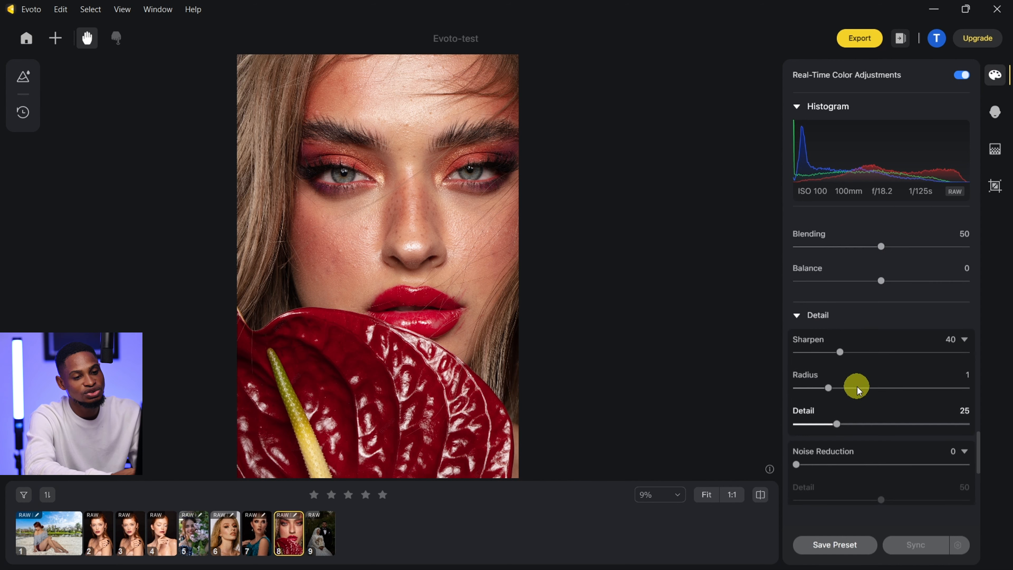
{"action": "scroll", "coordinate": [886, 408], "scroll_direction": "down", "scroll_amount": 2}
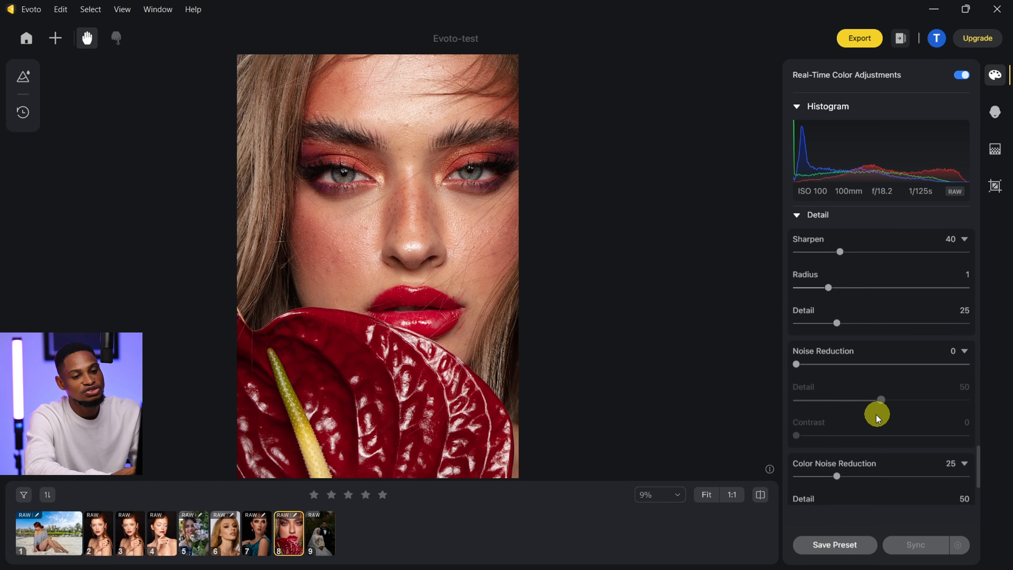
{"action": "scroll", "coordinate": [901, 455], "scroll_direction": "down", "scroll_amount": 3}
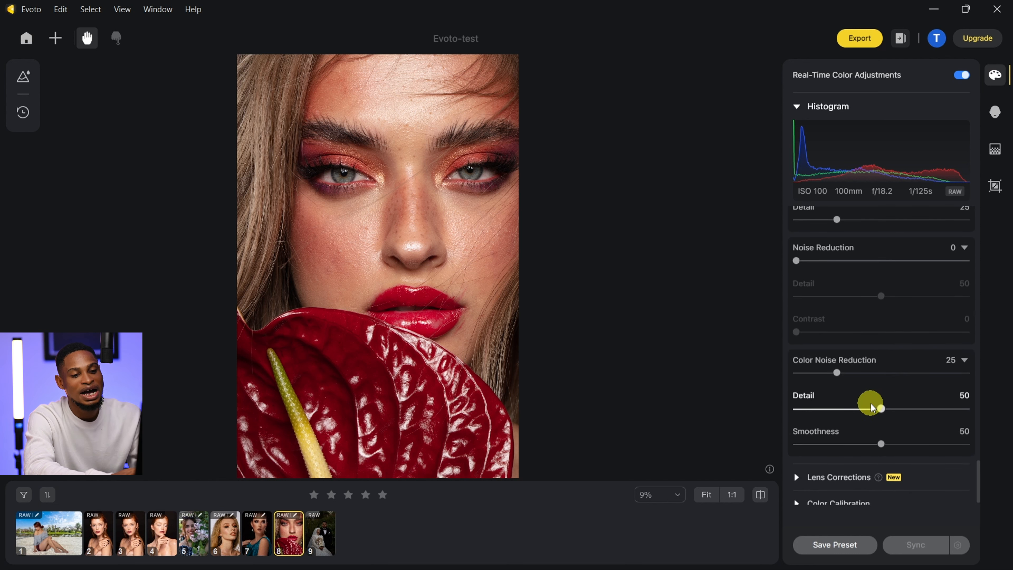
{"action": "scroll", "coordinate": [873, 407], "scroll_direction": "down", "scroll_amount": 1}
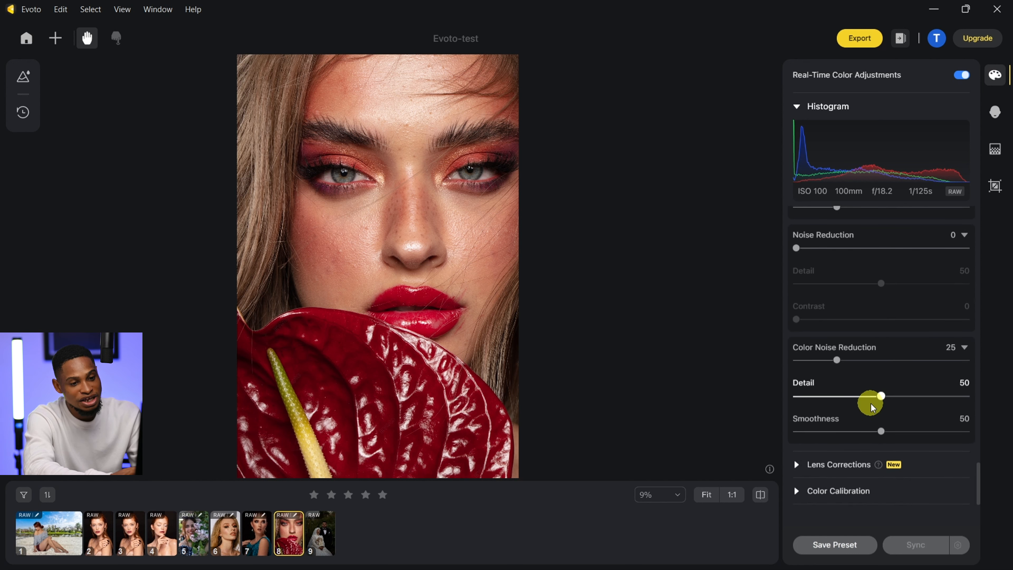
{"action": "left_click", "coordinate": [796, 465]}
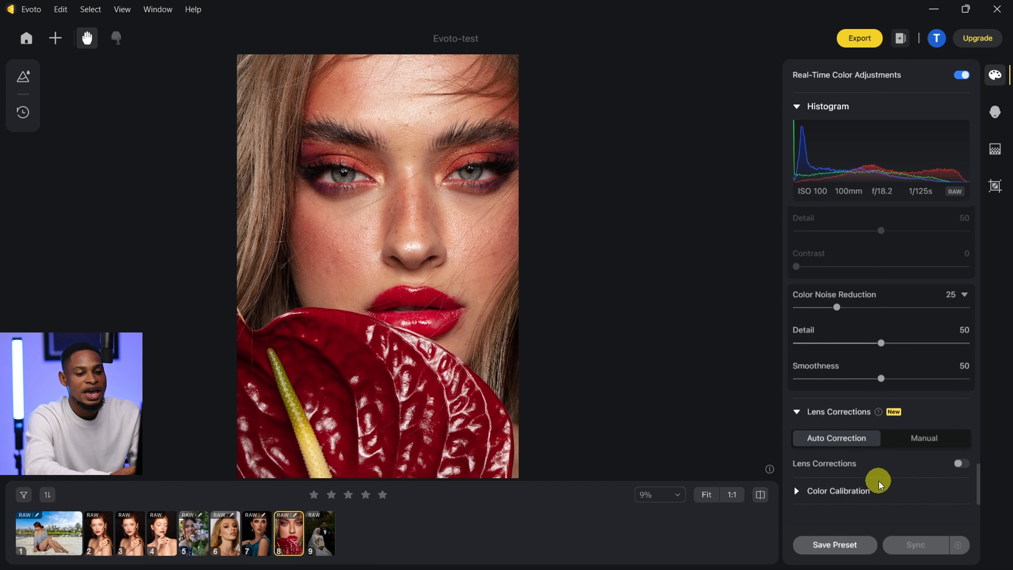
{"action": "left_click", "coordinate": [798, 489]}
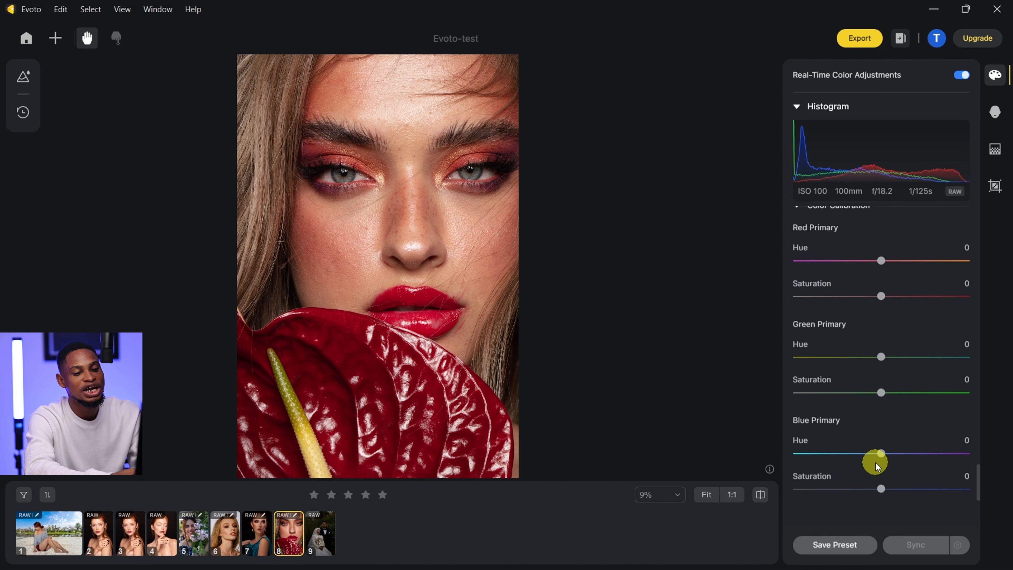